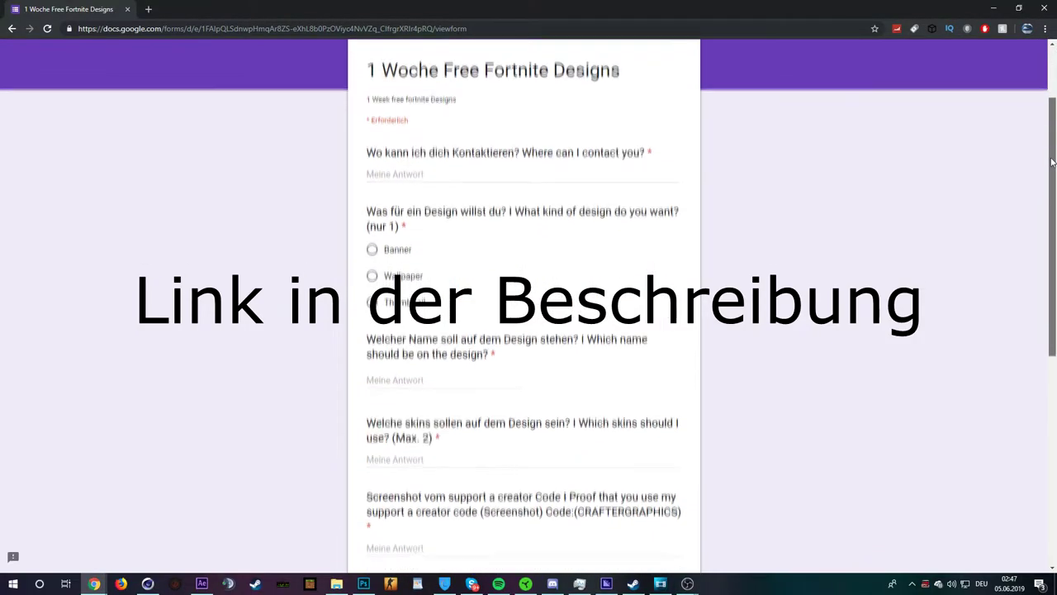
{"action": "scroll", "coordinate": [1041, 198], "scroll_direction": "down", "scroll_amount": 2}
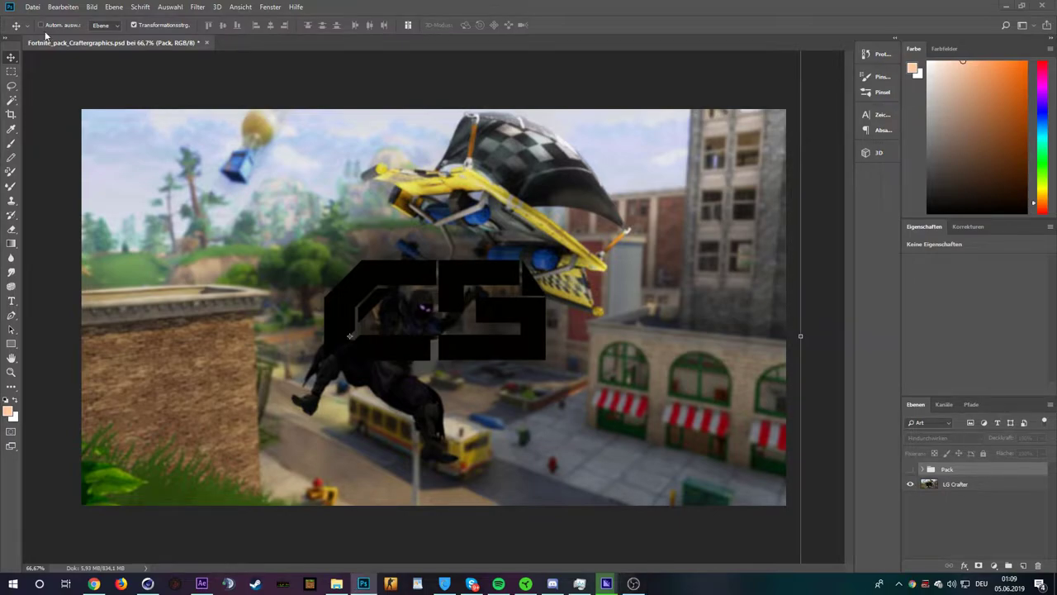
Dismiss the Open dialog and choose File > New, showing the 2160 × 2160 px preset
{"action": "key", "text": "ctrl+o"}
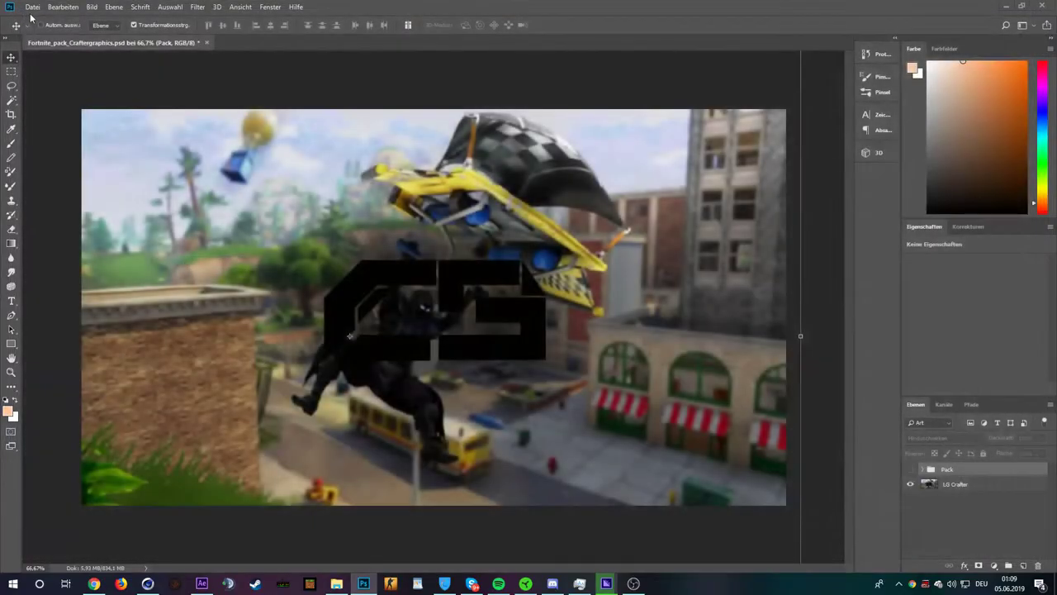
{"action": "left_click", "coordinate": [33, 7]}
{"action": "left_click", "coordinate": [49, 20]}
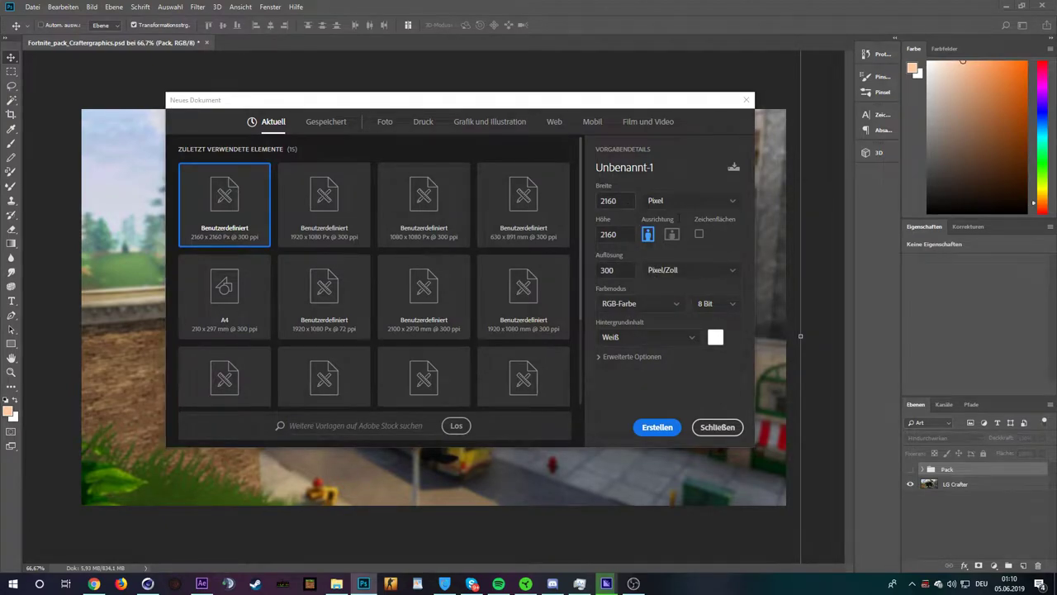
Set width 1920 and height 1080 px and create the Unbenannt-1 document
{"action": "left_click", "coordinate": [626, 204]}
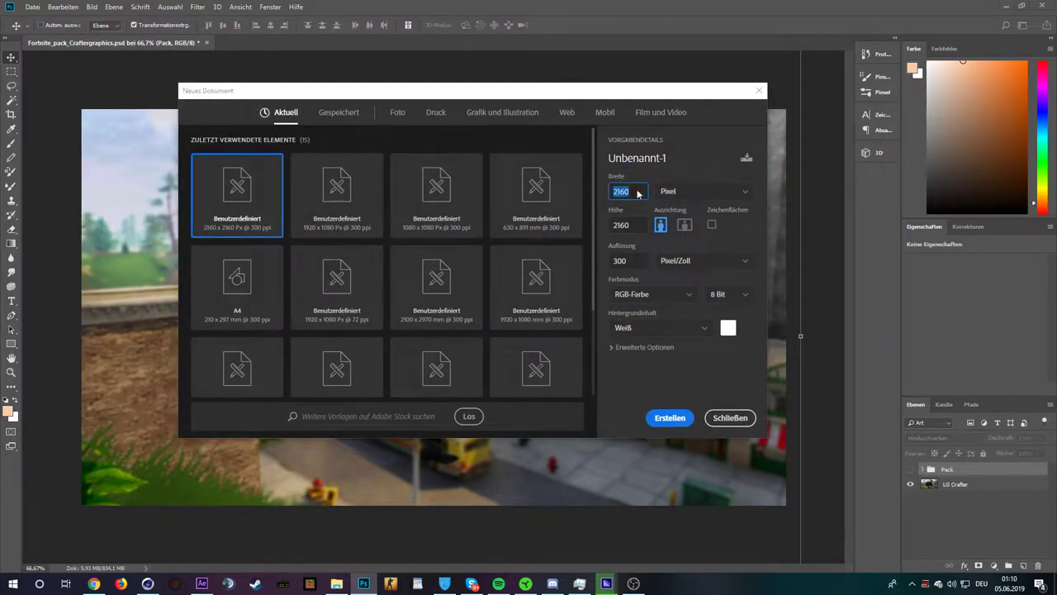
{"action": "type", "text": "1920"}
{"action": "key", "text": "Tab"}
{"action": "type", "text": "1080"}
{"action": "key", "text": "shift+Tab"}
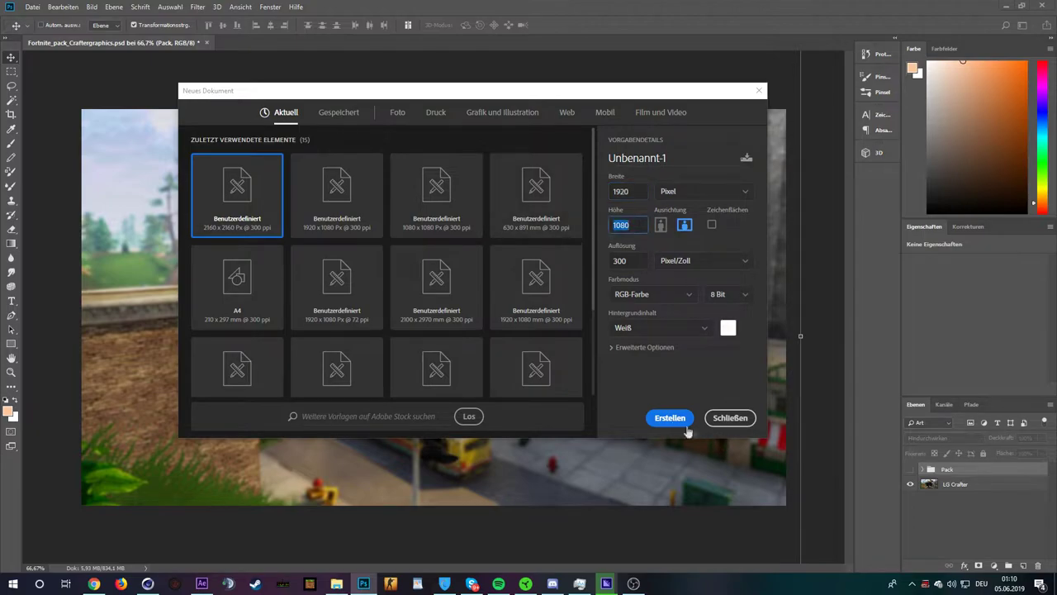
{"action": "left_click", "coordinate": [668, 423]}
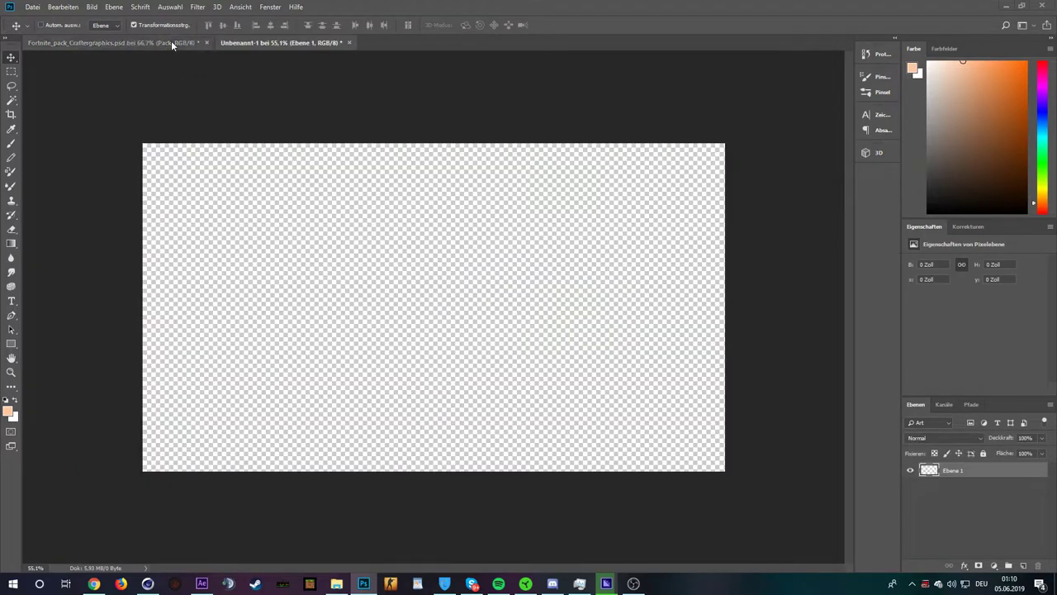
{"action": "left_click", "coordinate": [173, 42]}
Show and expand the Pack and Backround screens groups in the pack file
{"action": "left_click", "coordinate": [910, 469]}
{"action": "left_click", "coordinate": [921, 469]}
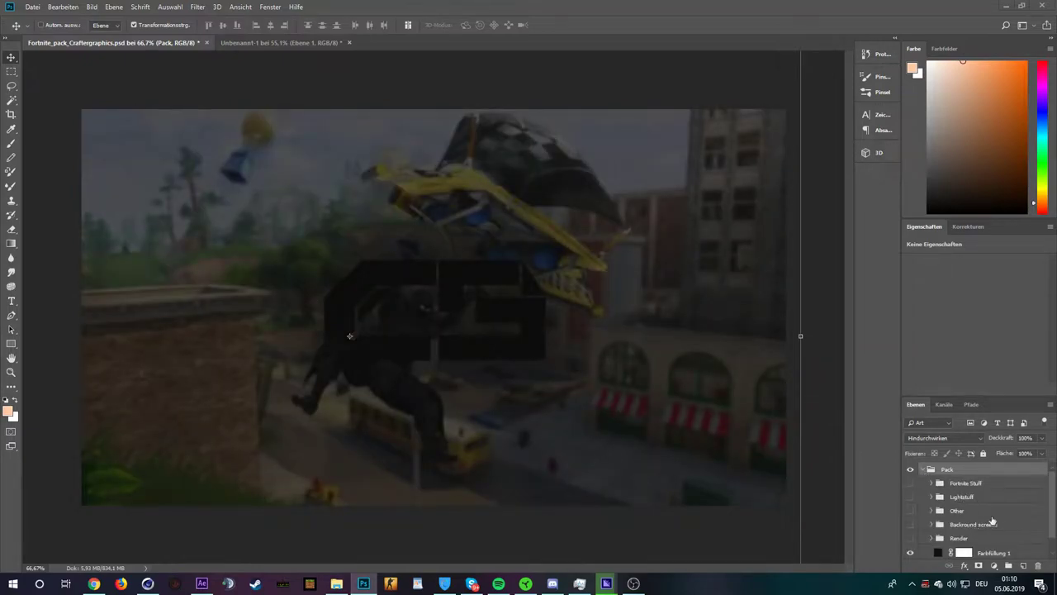
{"action": "left_click", "coordinate": [987, 524]}
{"action": "left_click", "coordinate": [910, 524]}
{"action": "left_click", "coordinate": [931, 524]}
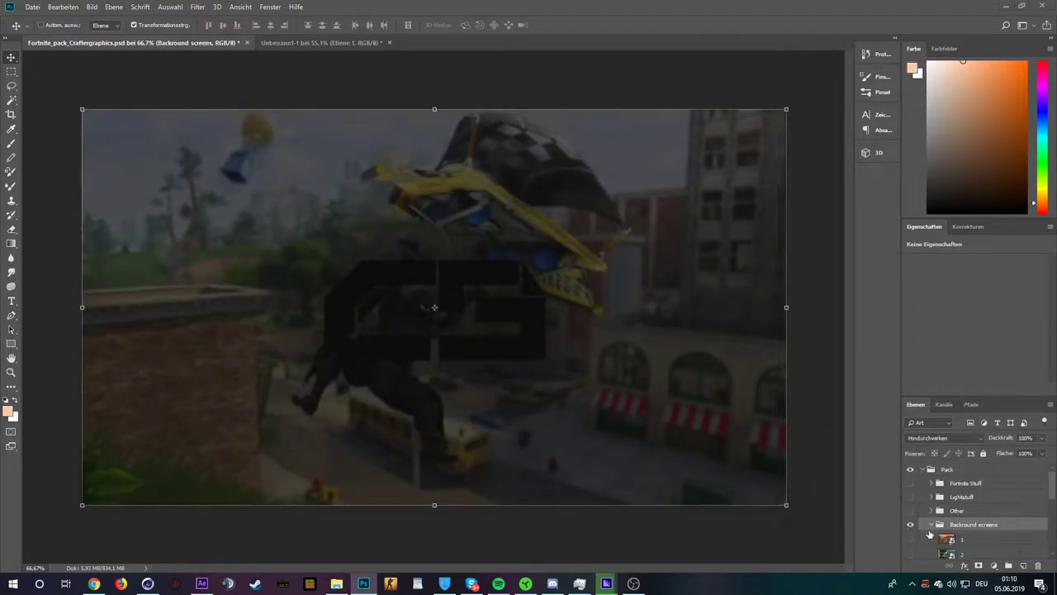
{"action": "scroll", "coordinate": [929, 534], "scroll_direction": "down", "scroll_amount": 2}
Preview the first few background images in the Backround screens group
{"action": "left_click", "coordinate": [911, 513]}
{"action": "scroll", "coordinate": [917, 508], "scroll_direction": "down", "scroll_amount": 2}
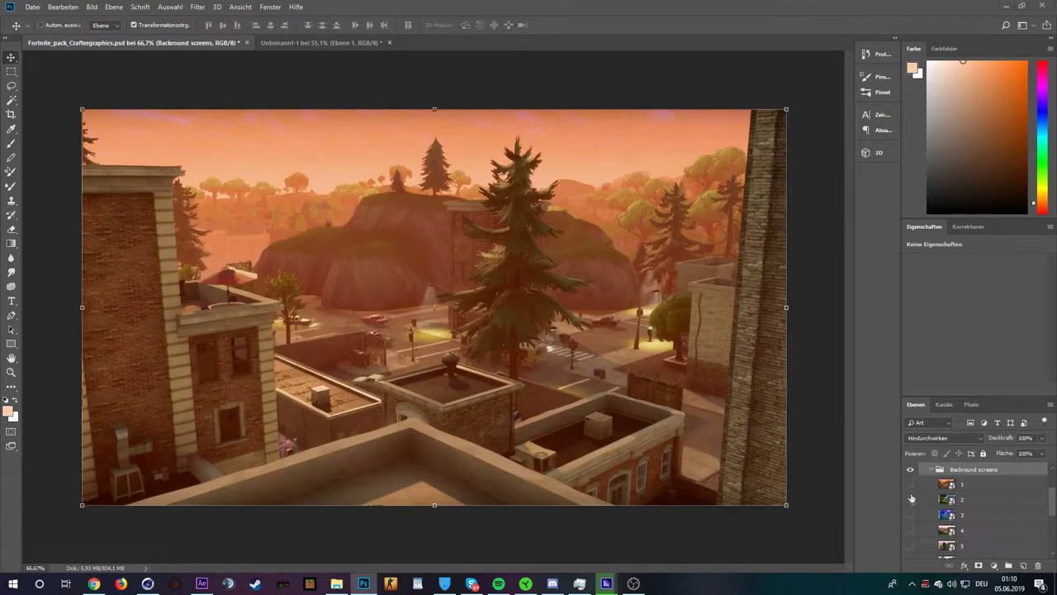
{"action": "left_click", "coordinate": [911, 498]}
{"action": "scroll", "coordinate": [908, 505], "scroll_direction": "down", "scroll_amount": 2}
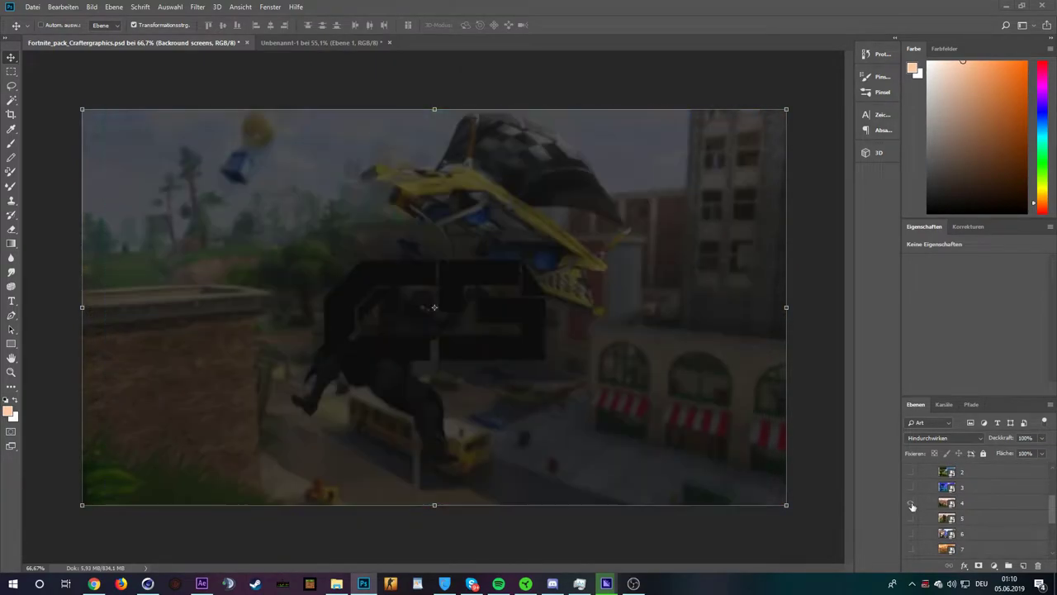
{"action": "left_click", "coordinate": [912, 502]}
{"action": "left_click", "coordinate": [912, 518]}
{"action": "left_click", "coordinate": [912, 518]}
{"action": "left_click", "coordinate": [912, 533]}
{"action": "left_click", "coordinate": [911, 533]}
Check the remaining backgrounds, keep the lake landscape layer 9 on, and drag it to Unbenannt-1
{"action": "scroll", "coordinate": [911, 535], "scroll_direction": "down", "scroll_amount": 1}
{"action": "left_click", "coordinate": [909, 535]}
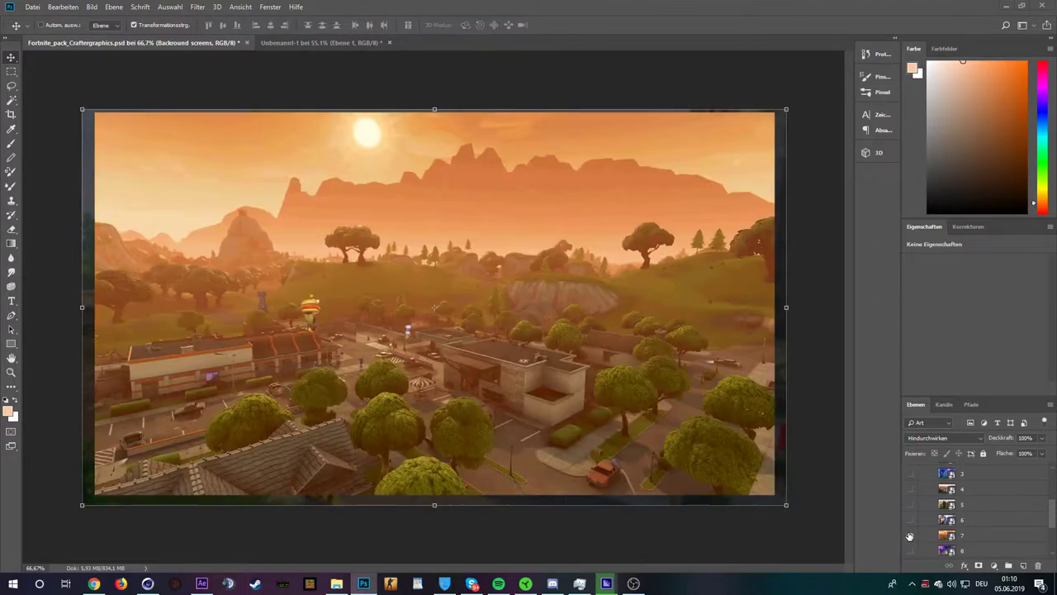
{"action": "left_click", "coordinate": [909, 535]}
{"action": "scroll", "coordinate": [910, 535], "scroll_direction": "down", "scroll_amount": 2}
{"action": "left_click", "coordinate": [911, 527]}
{"action": "left_click", "coordinate": [910, 529]}
{"action": "left_click", "coordinate": [910, 540]}
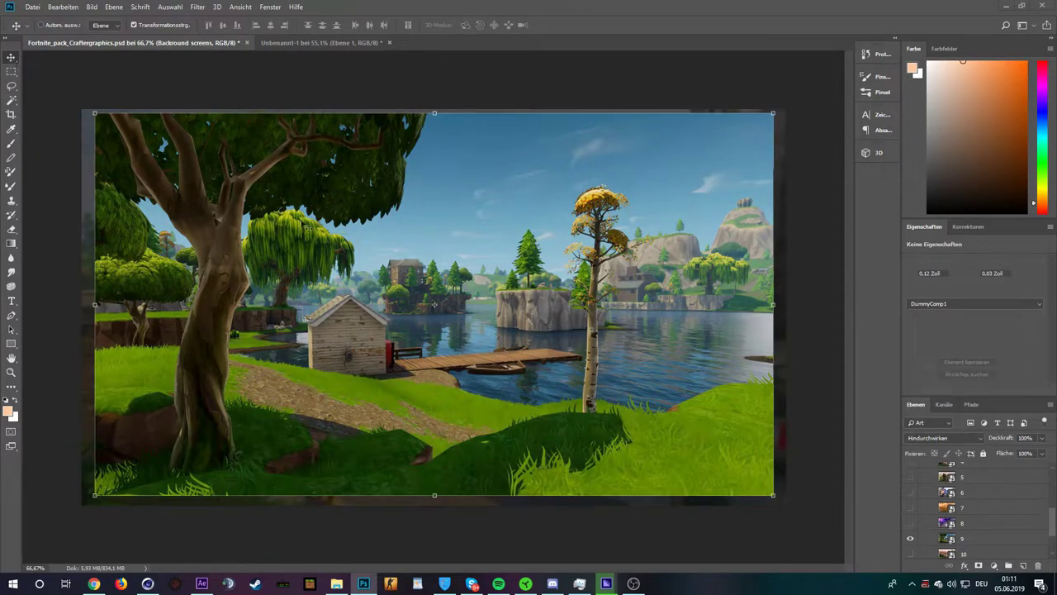
{"action": "left_click_drag", "start_coordinate": [304, 62], "coordinate": [369, 276]}
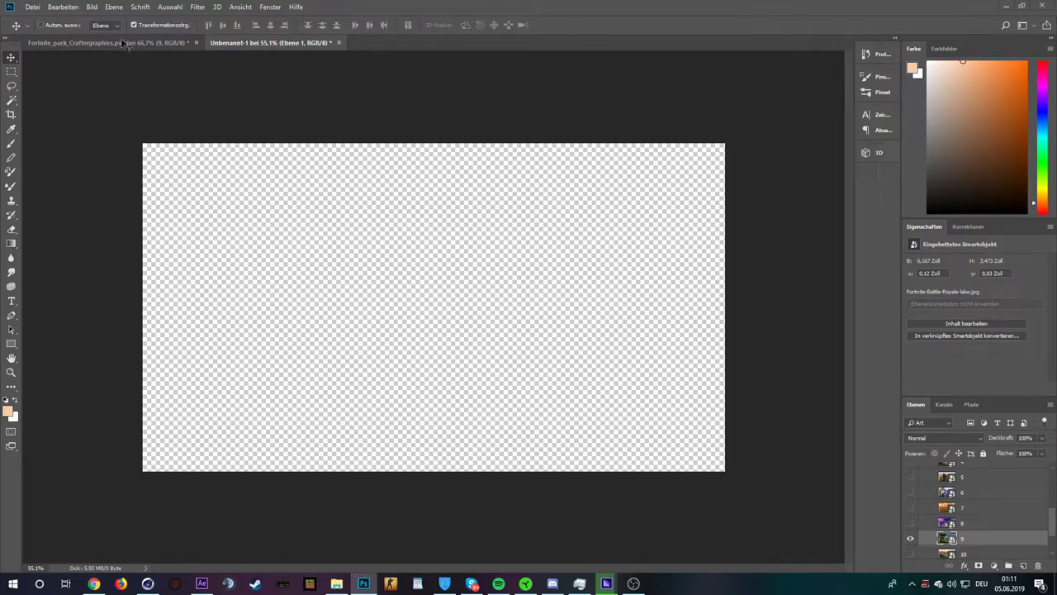
Drop the lake landscape onto the blank Unbenannt-1 canvas and zoom in
{"action": "left_click_drag", "start_coordinate": [124, 43], "coordinate": [278, 88]}
{"action": "scroll", "coordinate": [578, 393], "scroll_direction": "down", "scroll_amount": 3}
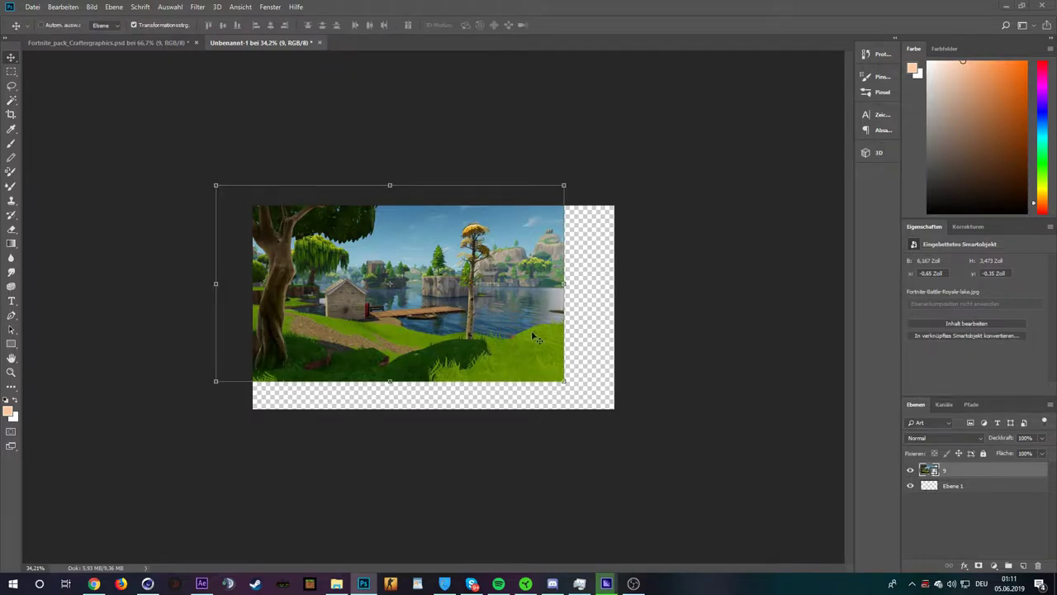
{"action": "key", "text": "ctrl+plus"}
{"action": "key", "text": "ctrl+plus"}
{"action": "scroll", "coordinate": [584, 347], "scroll_direction": "down", "scroll_amount": 3}
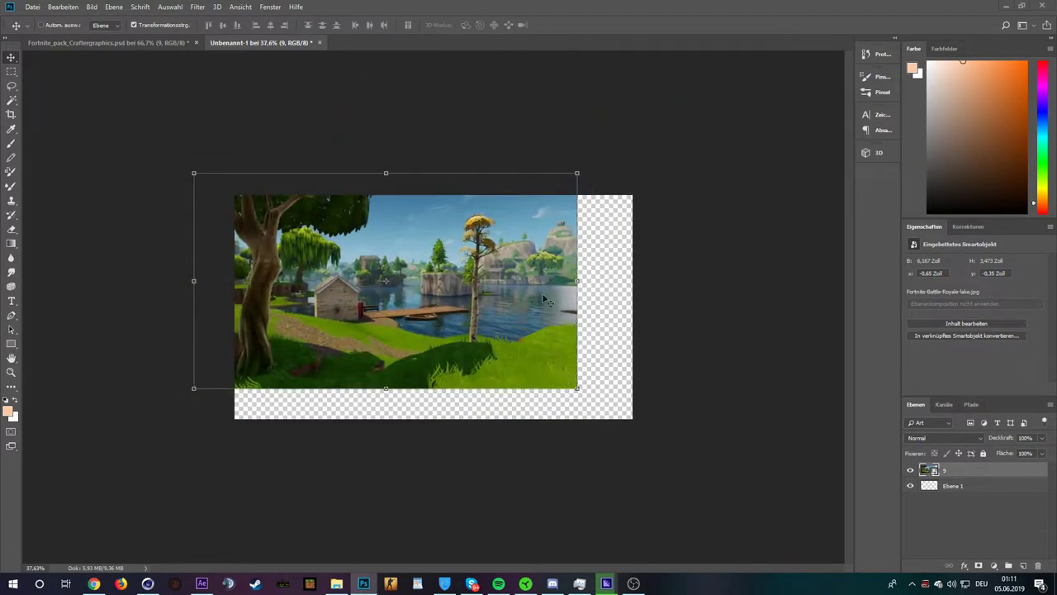
{"action": "key", "text": "ctrl+plus"}
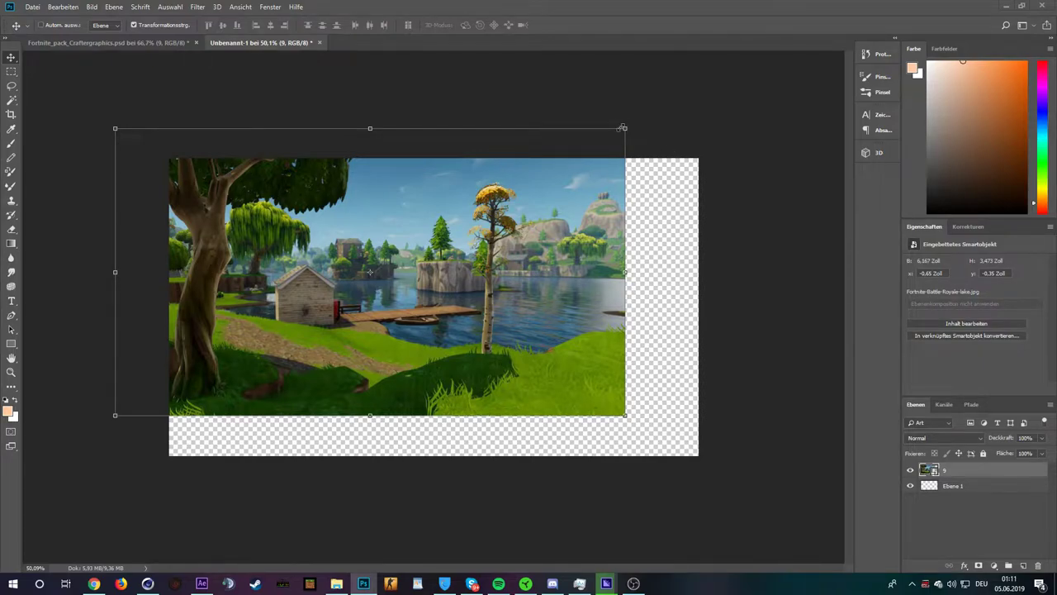
Scale the lake landscape so it fills the whole canvas
{"action": "left_click", "coordinate": [625, 128]}
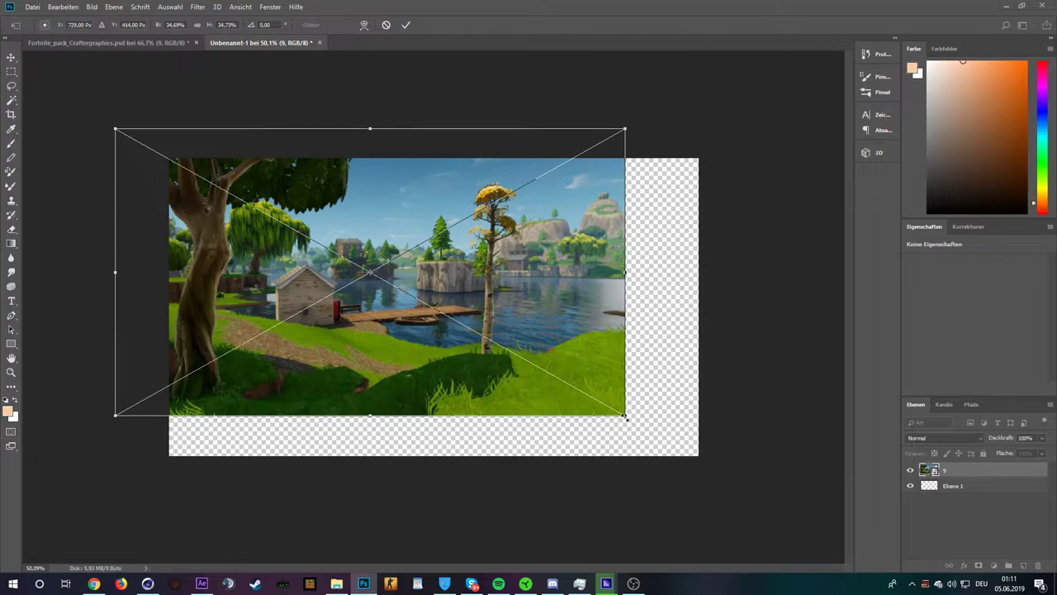
{"action": "left_click_drag", "start_coordinate": [625, 415], "coordinate": [656, 432]}
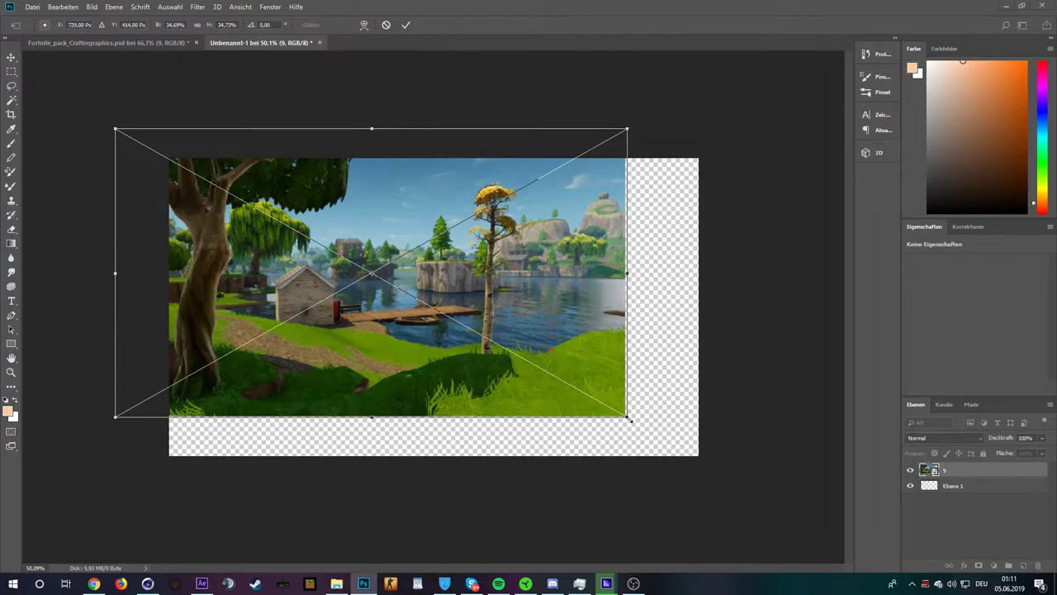
{"action": "mouse_move", "coordinate": [598, 491]}
{"action": "left_mouse_down"}
{"action": "mouse_move", "coordinate": [561, 480]}
{"action": "mouse_move", "coordinate": [536, 450]}
{"action": "mouse_move", "coordinate": [574, 465]}
{"action": "left_mouse_up"}
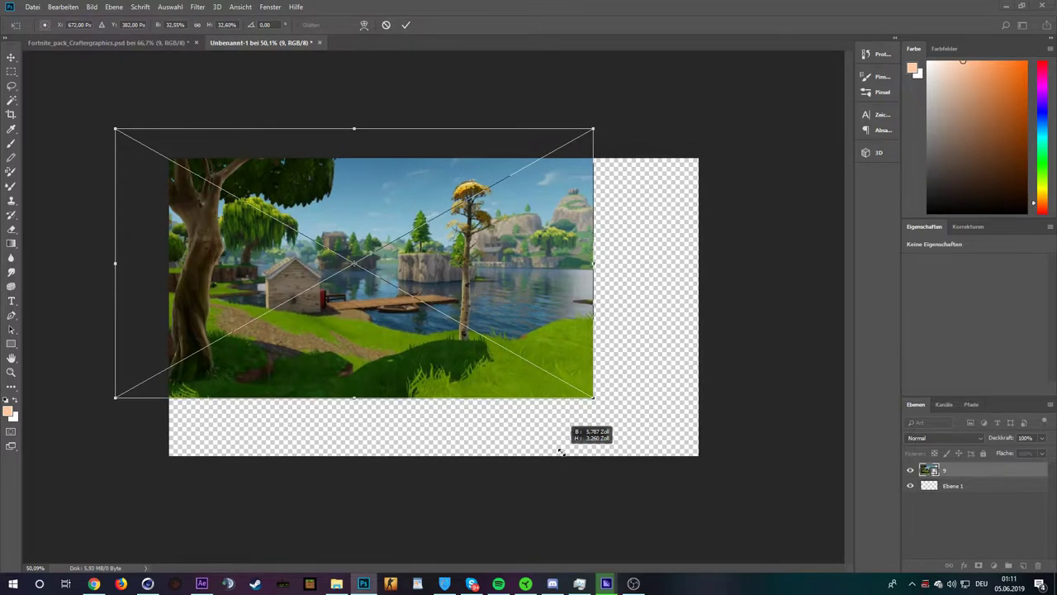
{"action": "left_click_drag", "start_coordinate": [574, 464], "coordinate": [578, 480]}
{"action": "mouse_move", "coordinate": [592, 358]}
{"action": "left_mouse_down"}
{"action": "mouse_move", "coordinate": [629, 306]}
{"action": "mouse_move", "coordinate": [620, 413]}
{"action": "mouse_move", "coordinate": [618, 303]}
{"action": "mouse_move", "coordinate": [625, 414]}
{"action": "mouse_move", "coordinate": [711, 463]}
{"action": "left_mouse_up"}
{"action": "key", "text": "Return"}
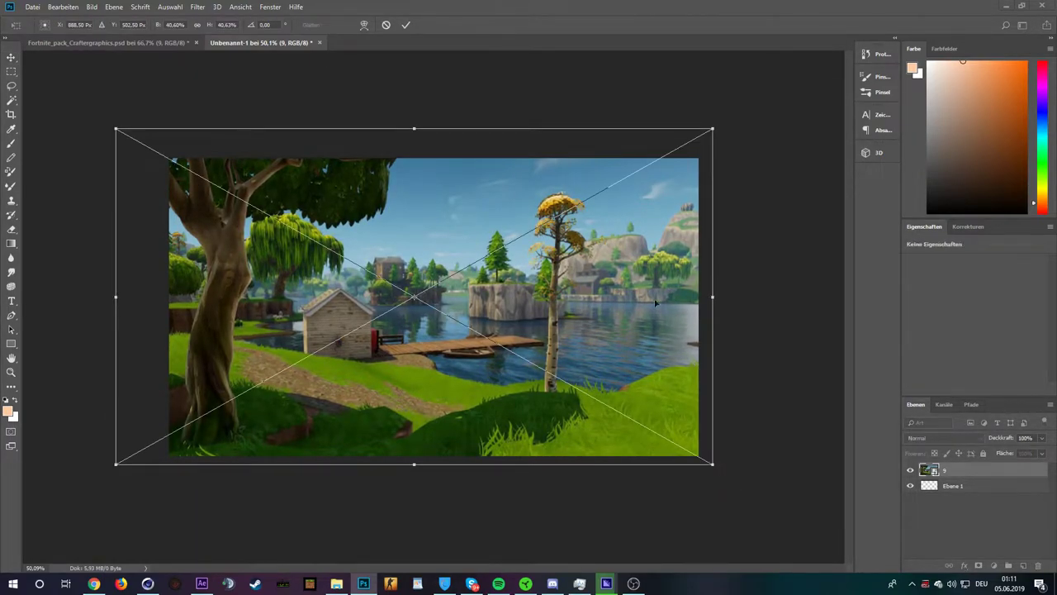
Try horizontal and vertical flips on the landscape, then restore its original orientation
{"action": "right_click", "coordinate": [704, 307]}
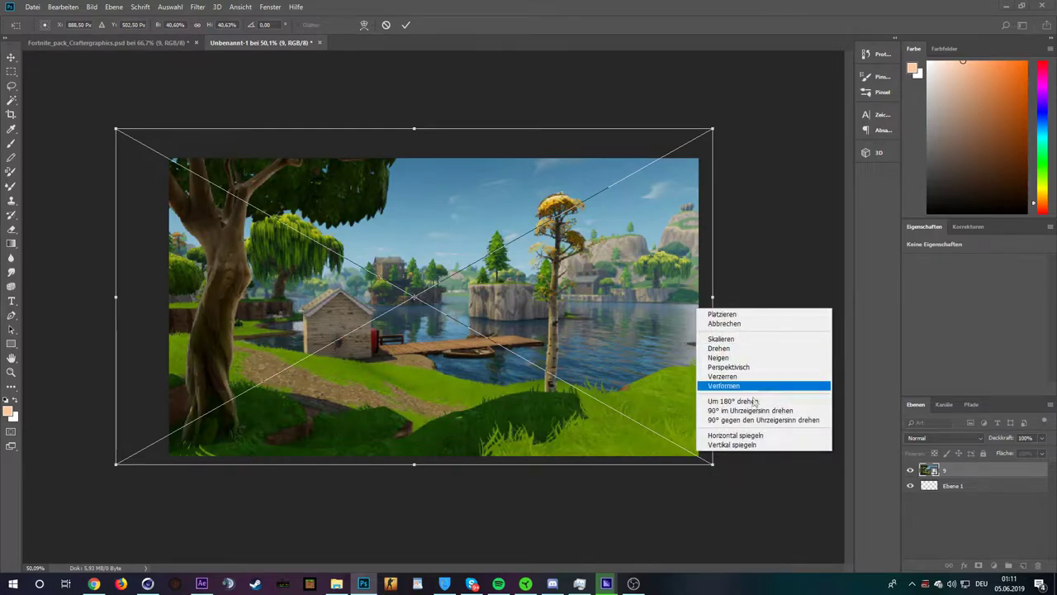
{"action": "left_click", "coordinate": [752, 436]}
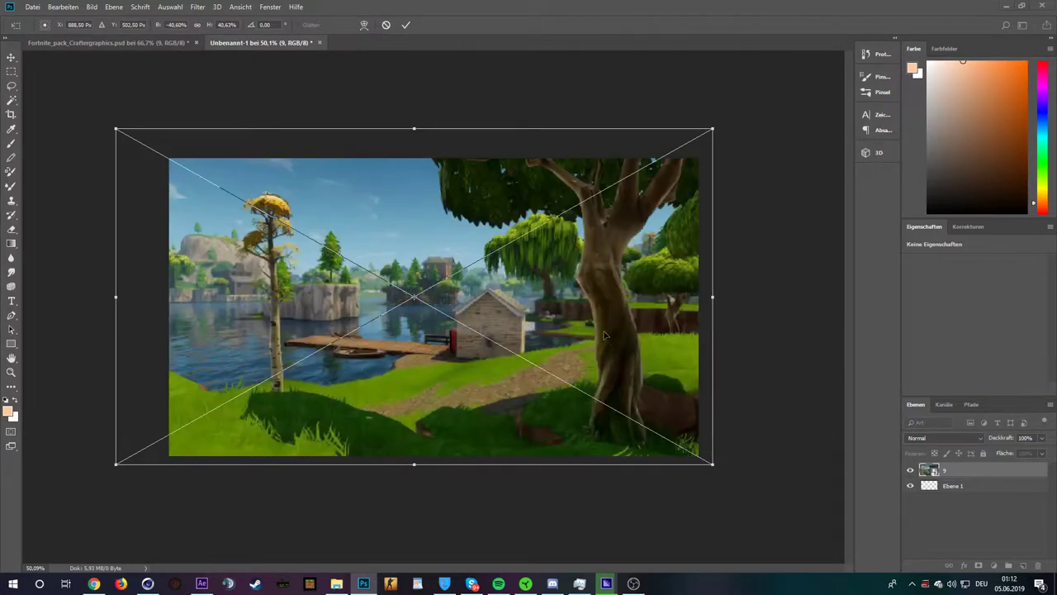
{"action": "right_click", "coordinate": [625, 312]}
{"action": "left_click", "coordinate": [665, 439]}
{"action": "right_click", "coordinate": [630, 350]}
{"action": "left_click", "coordinate": [660, 487]}
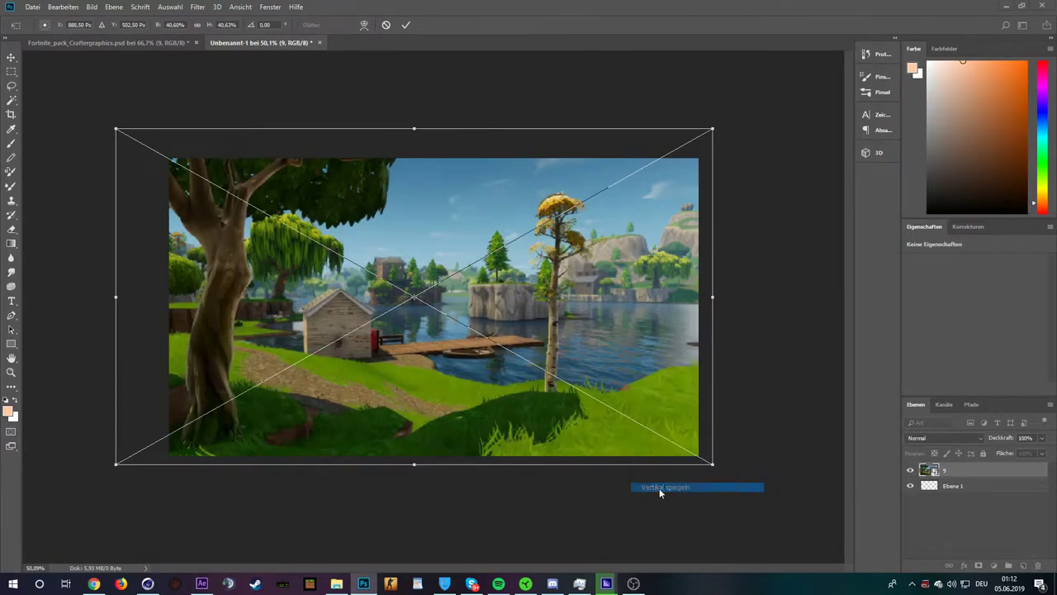
{"action": "key", "text": "ctrl+z"}
{"action": "key", "text": "ctrl+z"}
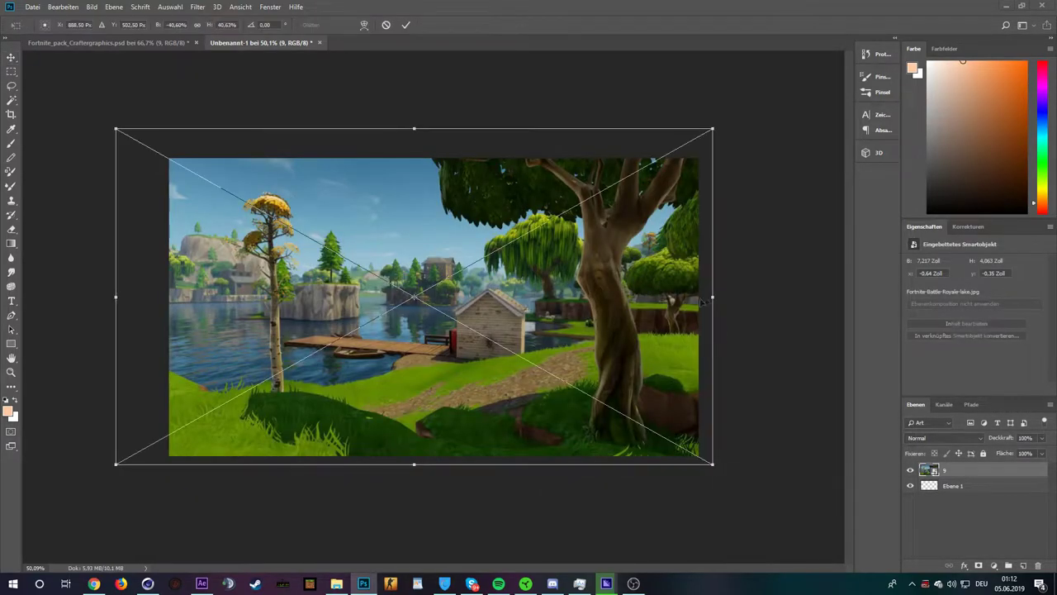
{"action": "right_click", "coordinate": [646, 407]}
{"action": "left_click", "coordinate": [676, 535]}
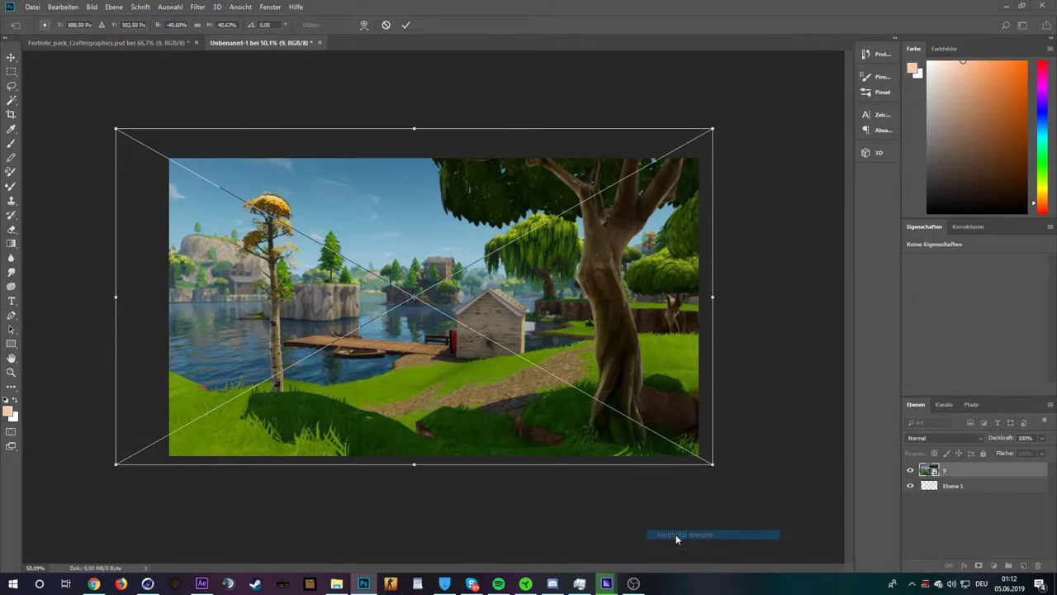
{"action": "key", "text": "Return"}
{"action": "left_click", "coordinate": [122, 42]}
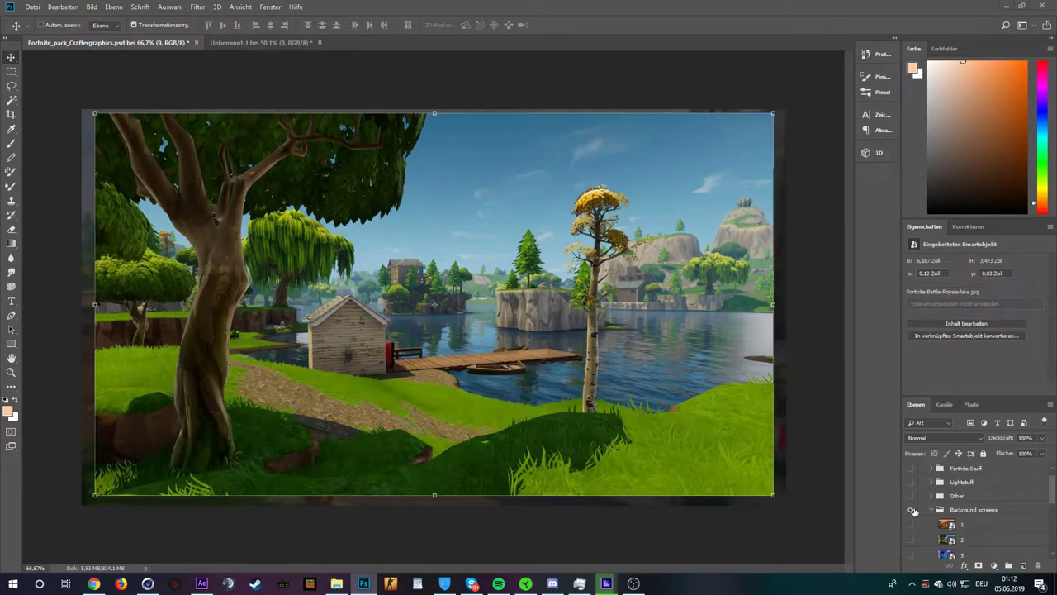
Hide and collapse Backround screens, then show and expand the Render group
{"action": "left_click", "coordinate": [912, 511]}
{"action": "left_click", "coordinate": [931, 509]}
{"action": "left_click", "coordinate": [973, 510]}
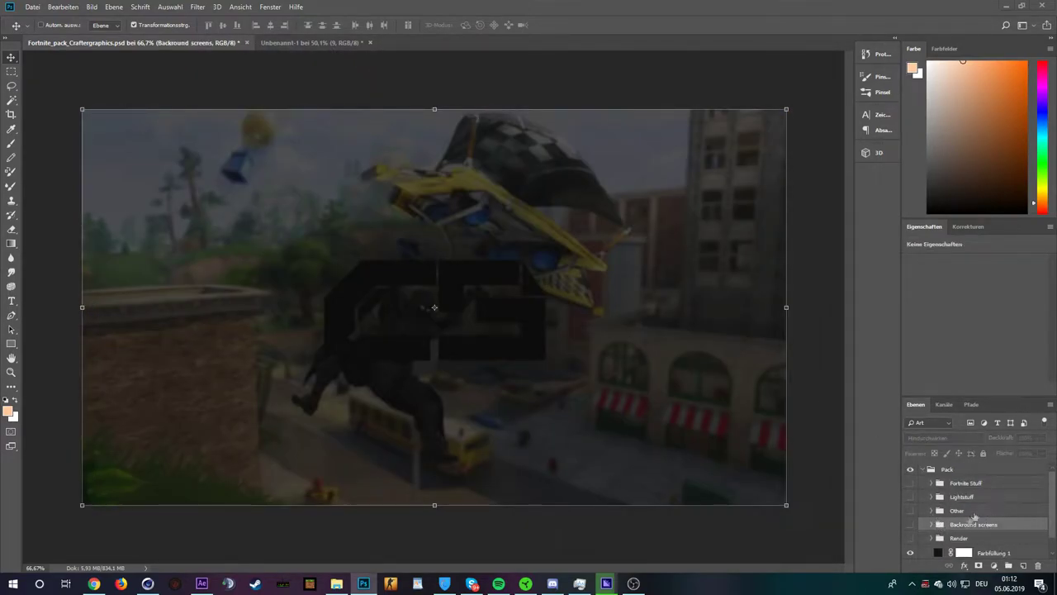
{"action": "left_click", "coordinate": [911, 538]}
{"action": "left_click", "coordinate": [931, 538]}
{"action": "scroll", "coordinate": [926, 503], "scroll_direction": "down", "scroll_amount": 2}
Preview individual character renders, including the roof character and wooden structure
{"action": "left_click", "coordinate": [910, 520]}
{"action": "scroll", "coordinate": [921, 524], "scroll_direction": "up", "scroll_amount": 3}
{"action": "left_click", "coordinate": [911, 531]}
{"action": "left_click", "coordinate": [911, 530]}
{"action": "scroll", "coordinate": [911, 528], "scroll_direction": "down", "scroll_amount": 2}
{"action": "left_click", "coordinate": [911, 527]}
{"action": "left_click", "coordinate": [912, 525]}
{"action": "left_click", "coordinate": [912, 526]}
{"action": "left_click", "coordinate": [911, 525]}
{"action": "scroll", "coordinate": [912, 525], "scroll_direction": "down", "scroll_amount": 1}
{"action": "left_click", "coordinate": [911, 523]}
{"action": "left_click", "coordinate": [911, 524]}
{"action": "left_click", "coordinate": [910, 522]}
{"action": "left_click", "coordinate": [910, 522]}
{"action": "left_click", "coordinate": [911, 535]}
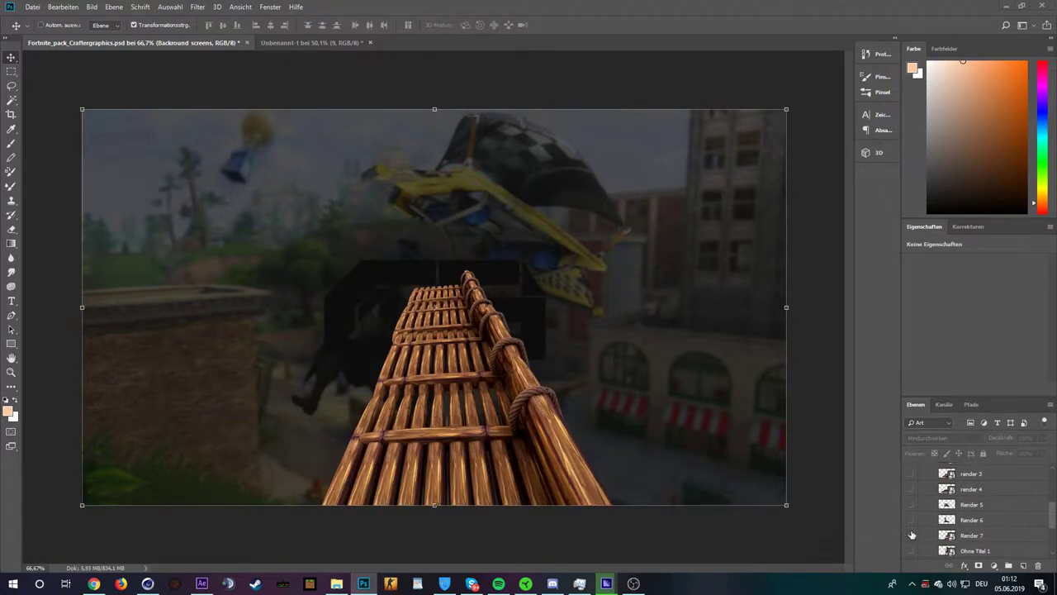
{"action": "left_click", "coordinate": [911, 535]}
{"action": "scroll", "coordinate": [911, 533], "scroll_direction": "down", "scroll_amount": 1}
Compare the Raven, Render 54 and Ohne Titel 1 renders, then hide them and the dark colour-fill
{"action": "left_click", "coordinate": [912, 531]}
{"action": "left_click", "coordinate": [912, 531]}
{"action": "left_click", "coordinate": [913, 540]}
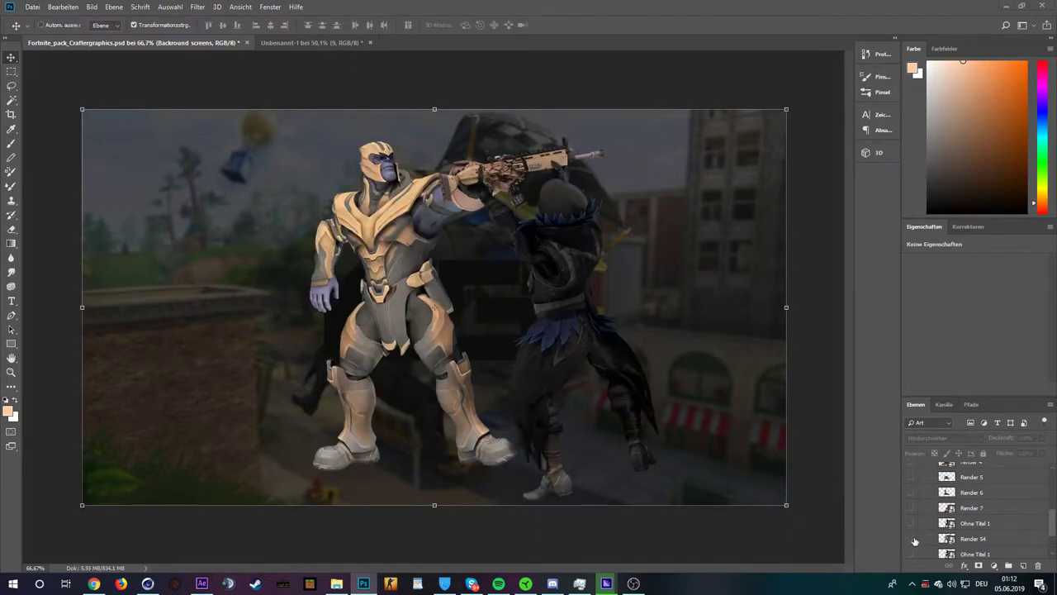
{"action": "left_click", "coordinate": [913, 540]}
{"action": "left_click", "coordinate": [912, 523]}
{"action": "left_click", "coordinate": [912, 522]}
{"action": "left_click", "coordinate": [912, 537]}
{"action": "key", "text": "ctrl+0"}
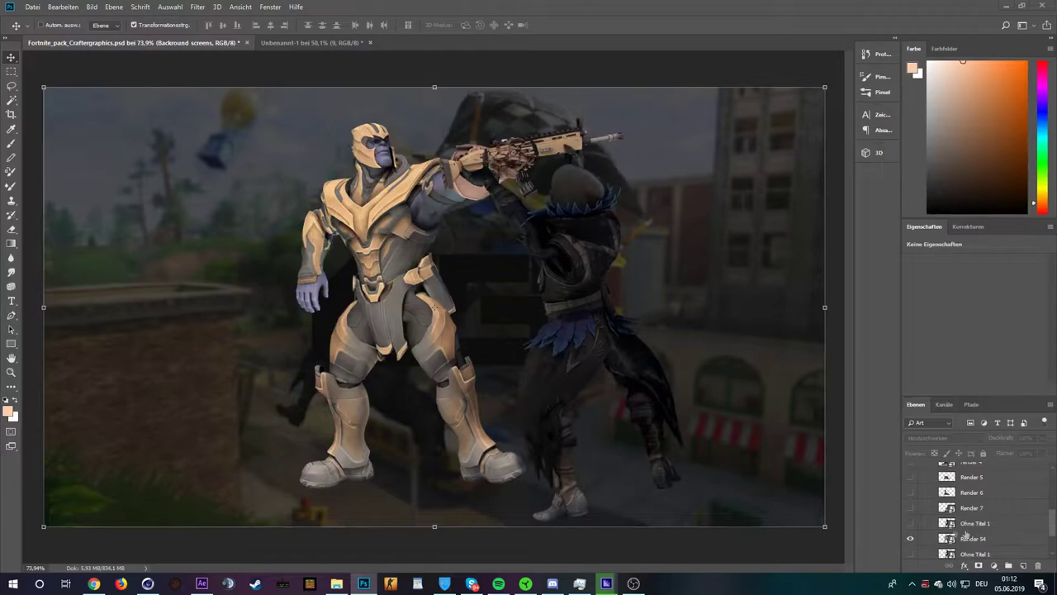
{"action": "scroll", "coordinate": [910, 516], "scroll_direction": "down", "scroll_amount": 1}
{"action": "left_click", "coordinate": [910, 512]}
{"action": "left_click", "coordinate": [911, 526]}
{"action": "left_click", "coordinate": [911, 526]}
{"action": "left_click", "coordinate": [912, 556]}
Nudge the wadwadwadwadw render slightly higher, then hide it and collapse the Render group
{"action": "left_click", "coordinate": [978, 542]}
{"action": "left_click", "coordinate": [453, 344]}
{"action": "left_click_drag", "start_coordinate": [452, 343], "coordinate": [446, 328]}
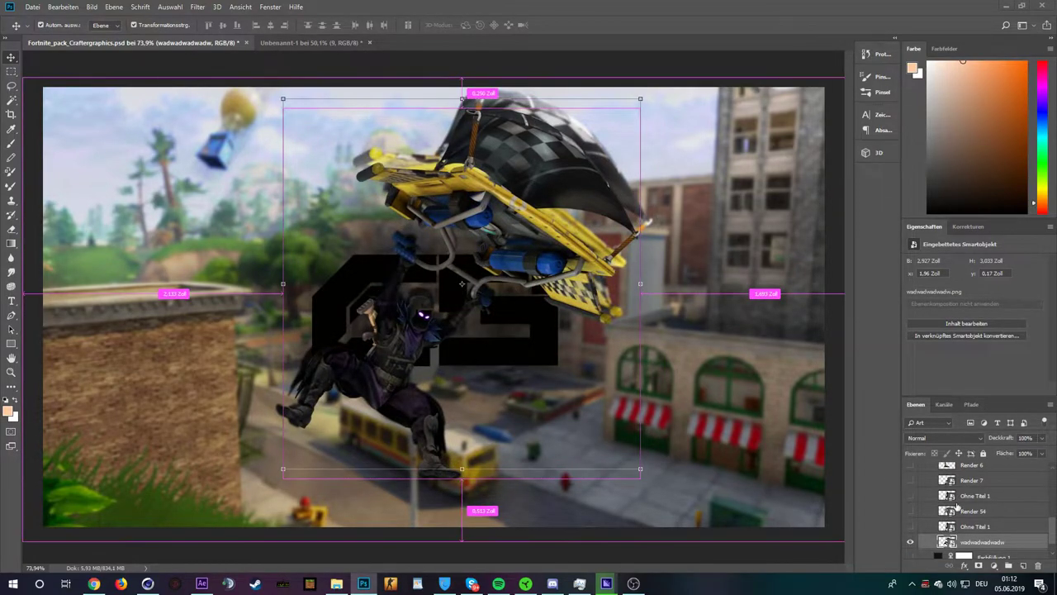
{"action": "left_click", "coordinate": [908, 543]}
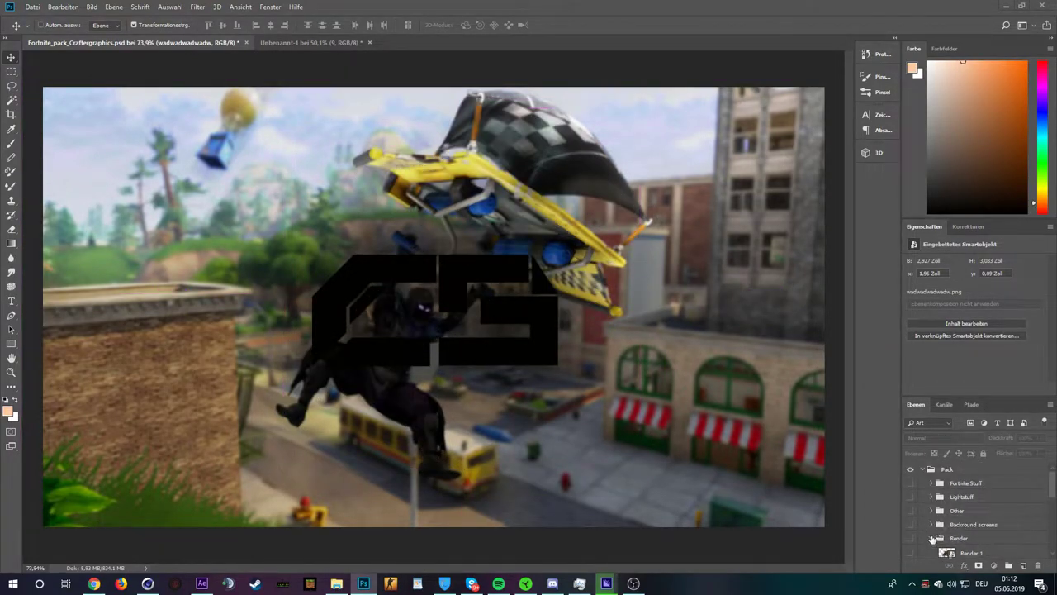
{"action": "left_click", "coordinate": [933, 538]}
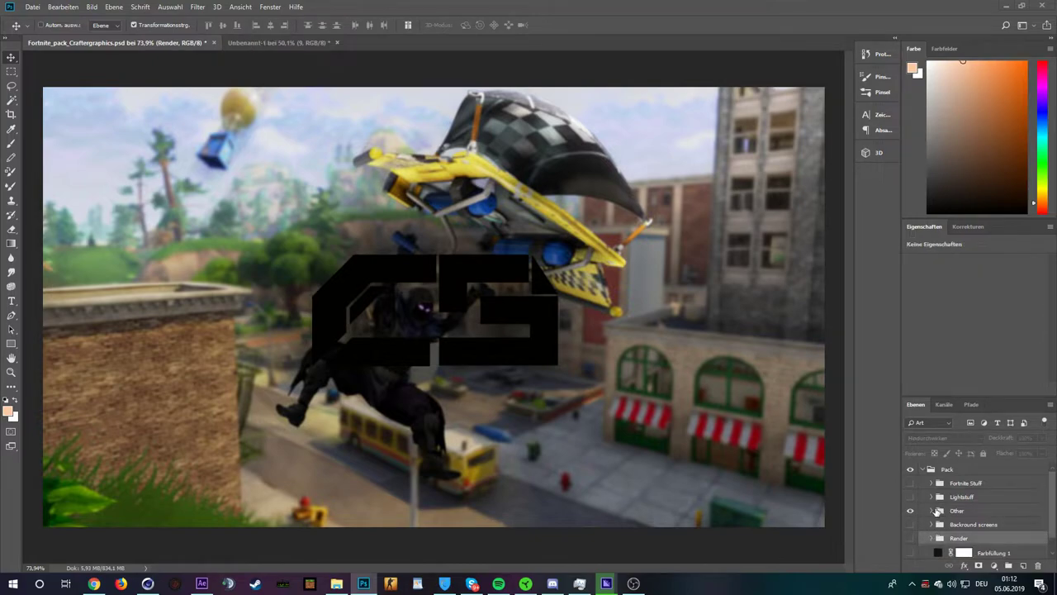
Preview the palm tree layer in the Other group, then hide it and collapse the group
{"action": "left_click", "coordinate": [931, 510]}
{"action": "scroll", "coordinate": [983, 529], "scroll_direction": "down", "scroll_amount": 1}
{"action": "left_click", "coordinate": [918, 512]}
{"action": "left_click", "coordinate": [916, 510]}
{"action": "left_click", "coordinate": [931, 483]}
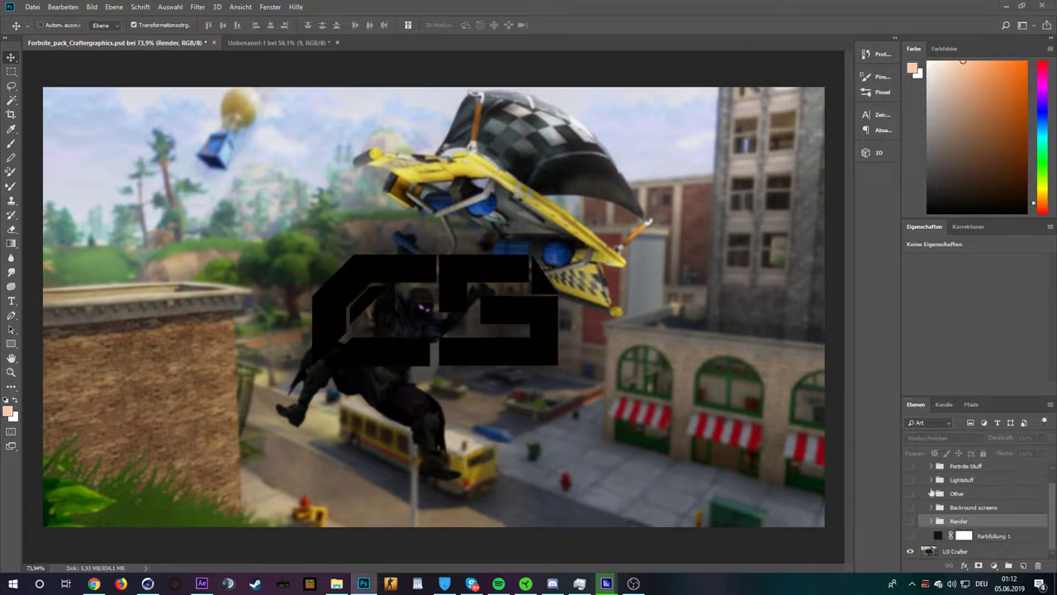
Expand Fortnite Stuff > Skins and start previewing character skins
{"action": "left_click", "coordinate": [966, 484]}
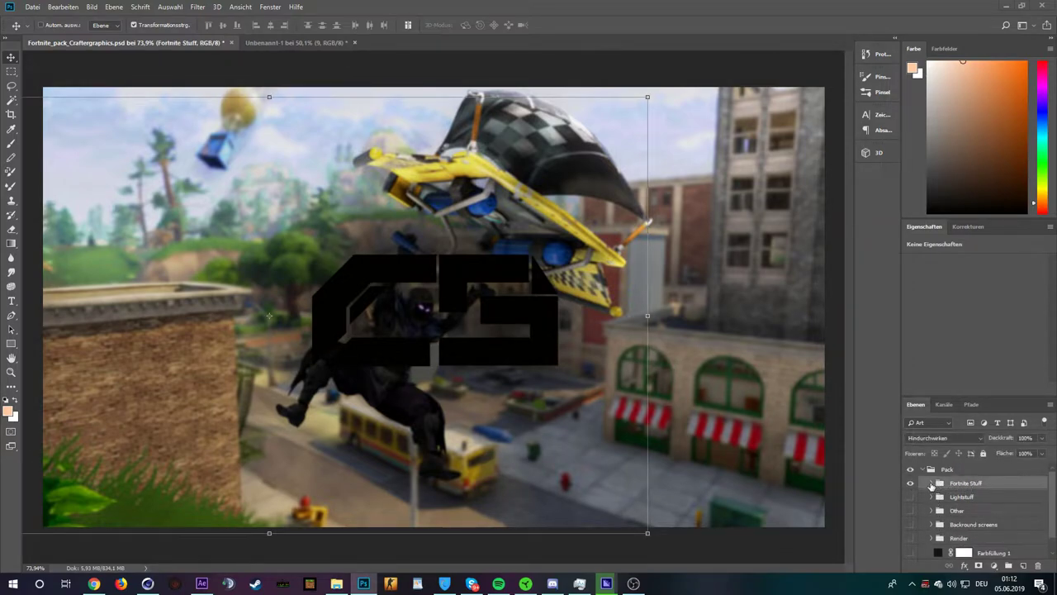
{"action": "left_click", "coordinate": [932, 483]}
{"action": "left_click", "coordinate": [970, 497]}
{"action": "left_click", "coordinate": [940, 496]}
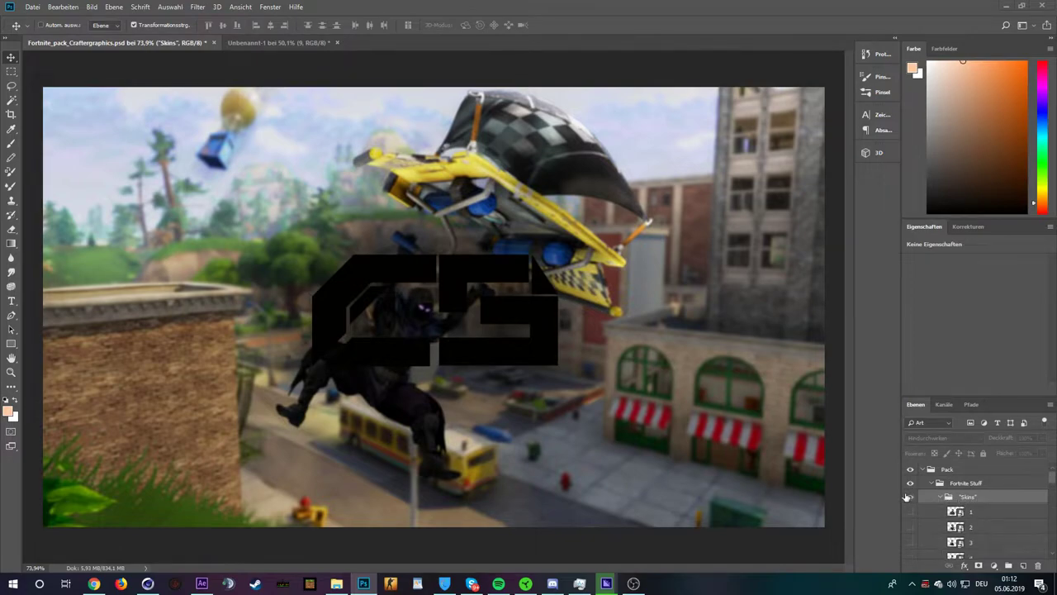
{"action": "left_click", "coordinate": [911, 511]}
{"action": "left_click", "coordinate": [911, 511]}
{"action": "scroll", "coordinate": [912, 508], "scroll_direction": "down", "scroll_amount": 2}
{"action": "left_click", "coordinate": [911, 499]}
{"action": "left_click", "coordinate": [911, 501]}
{"action": "left_click", "coordinate": [911, 514]}
{"action": "left_click", "coordinate": [911, 515]}
Compare the red-haired and dark-haired skins, leaving blonde skin layer 8 visible and selected
{"action": "scroll", "coordinate": [911, 508], "scroll_direction": "down", "scroll_amount": 1}
{"action": "left_click", "coordinate": [912, 504]}
{"action": "left_click", "coordinate": [912, 504]}
{"action": "left_click", "coordinate": [912, 504]}
{"action": "left_click", "coordinate": [912, 503]}
{"action": "scroll", "coordinate": [912, 504], "scroll_direction": "down", "scroll_amount": 2}
{"action": "left_click", "coordinate": [912, 505]}
{"action": "left_click", "coordinate": [911, 505]}
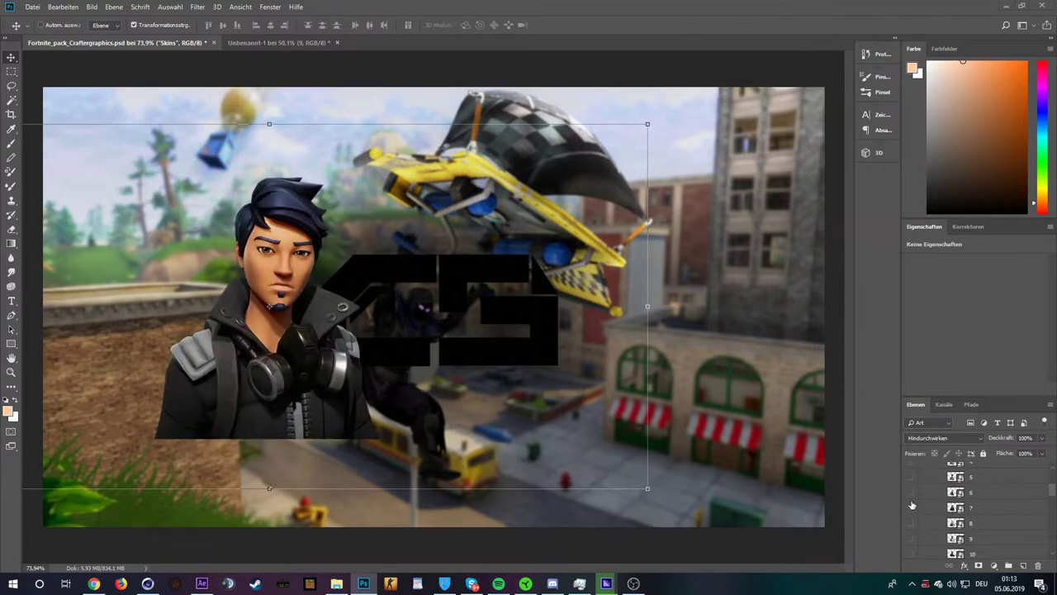
{"action": "left_click", "coordinate": [911, 505]}
{"action": "scroll", "coordinate": [911, 508], "scroll_direction": "down", "scroll_amount": 1}
{"action": "left_click", "coordinate": [912, 512]}
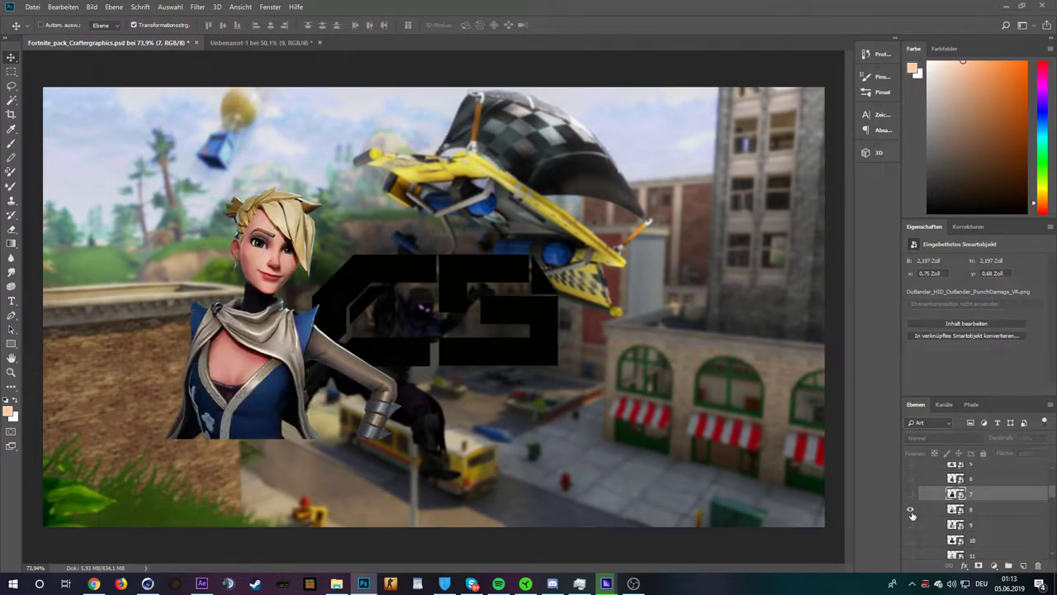
{"action": "left_click", "coordinate": [912, 515]}
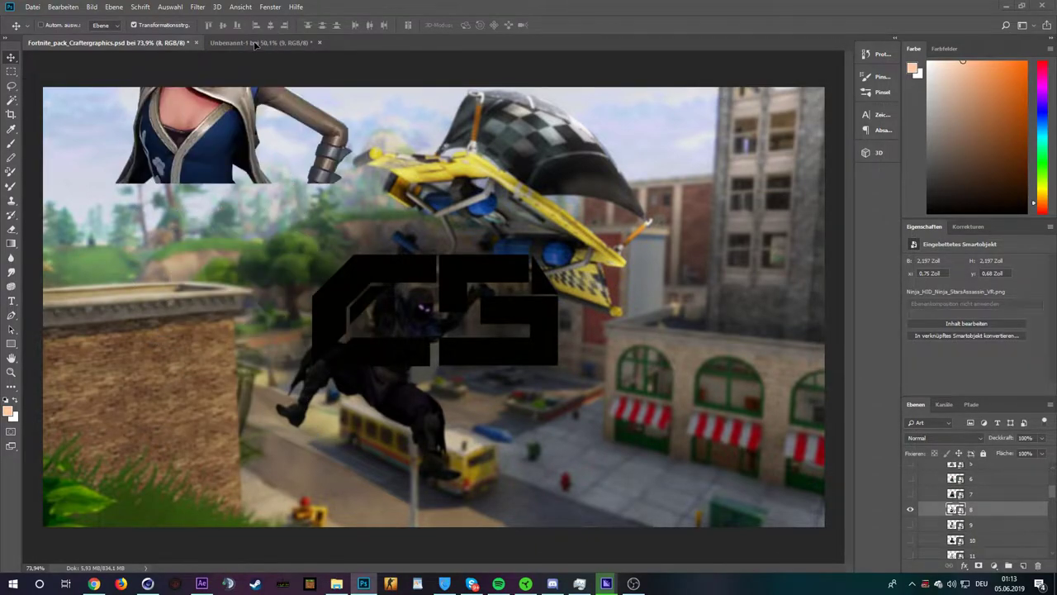
{"action": "left_click", "coordinate": [256, 43]}
Drag blonde skin layer 8 into Unbenannt-1, enlarge it, and move it to the left side
{"action": "left_click", "coordinate": [158, 44]}
{"action": "mouse_move", "coordinate": [304, 104]}
{"action": "left_mouse_down"}
{"action": "mouse_move", "coordinate": [452, 237]}
{"action": "mouse_move", "coordinate": [294, 324]}
{"action": "left_mouse_up"}
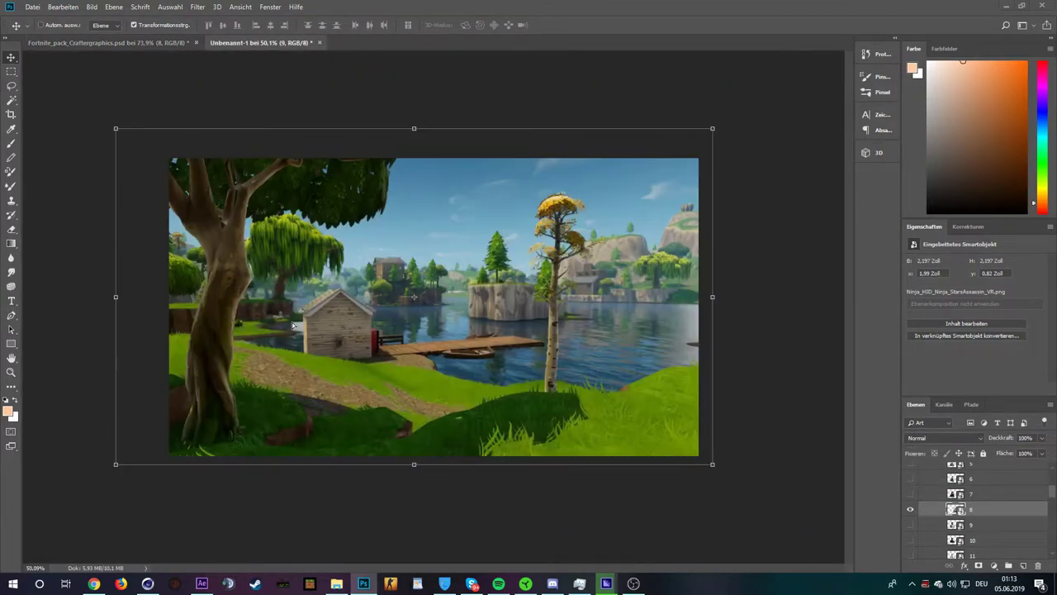
{"action": "mouse_move", "coordinate": [328, 326]}
{"action": "left_mouse_down"}
{"action": "mouse_move", "coordinate": [373, 308]}
{"action": "mouse_move", "coordinate": [558, 175]}
{"action": "mouse_move", "coordinate": [513, 172]}
{"action": "left_mouse_up"}
{"action": "key", "text": "ctrl+t"}
{"action": "key", "text": "Return"}
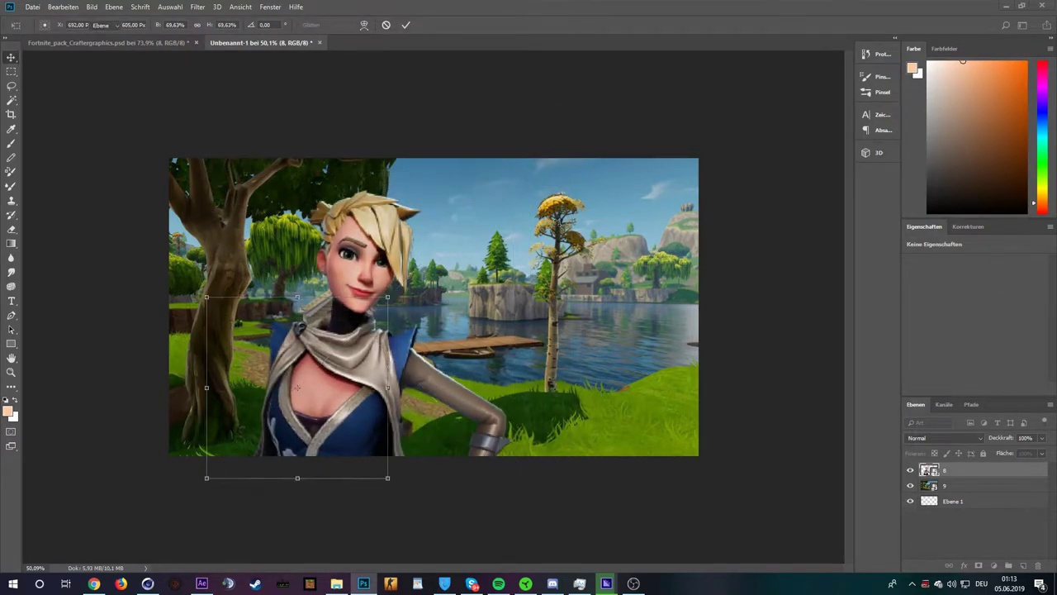
{"action": "left_click_drag", "start_coordinate": [584, 331], "coordinate": [539, 324]}
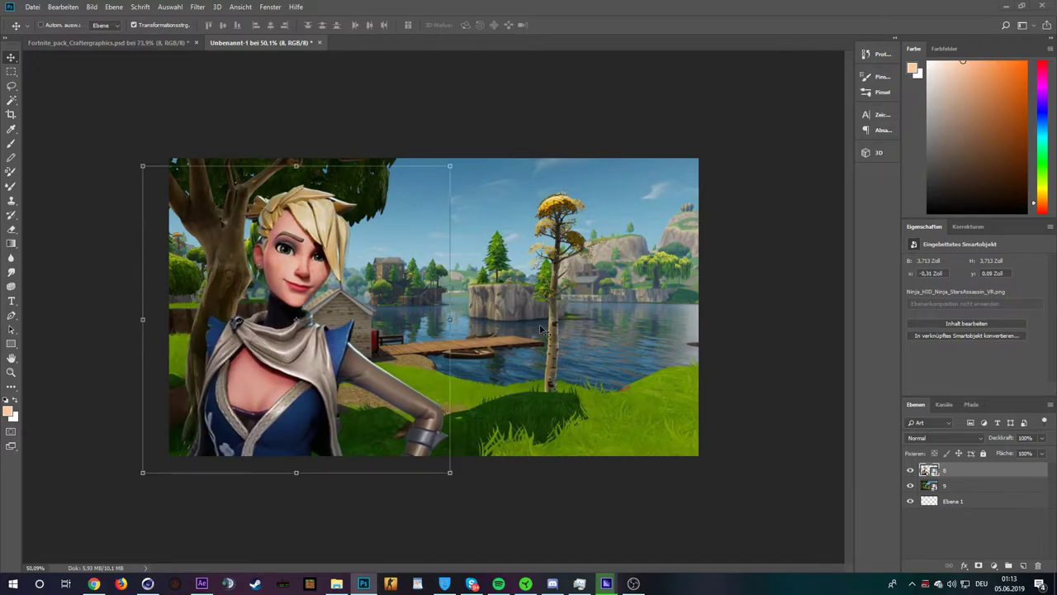
{"action": "left_click", "coordinate": [958, 487]}
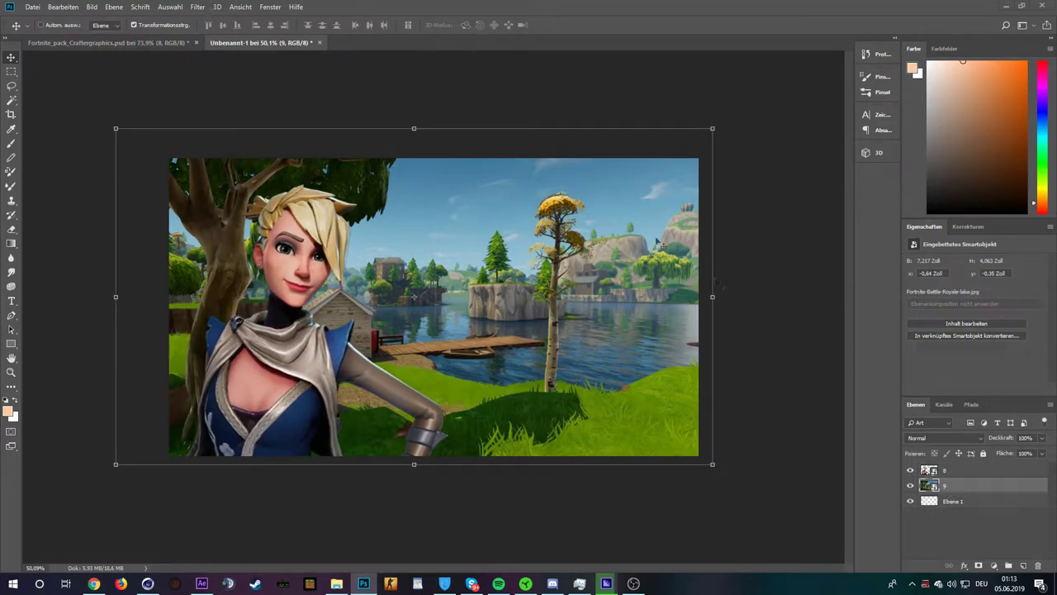
{"action": "left_click", "coordinate": [985, 510]}
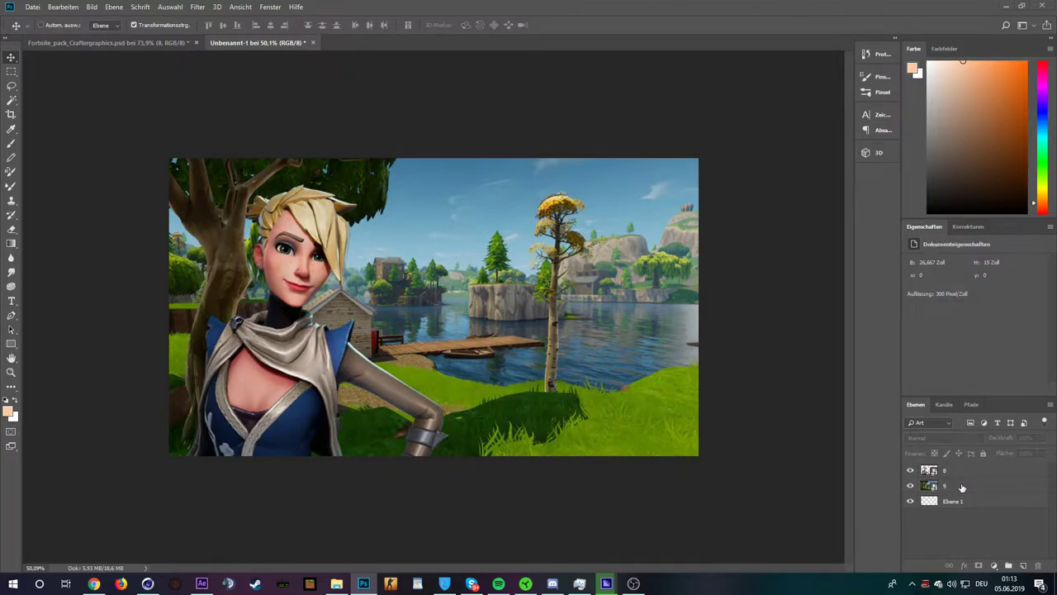
Apply a 3 px Gaussian blur smart filter to lake layer 9
{"action": "left_click", "coordinate": [958, 487]}
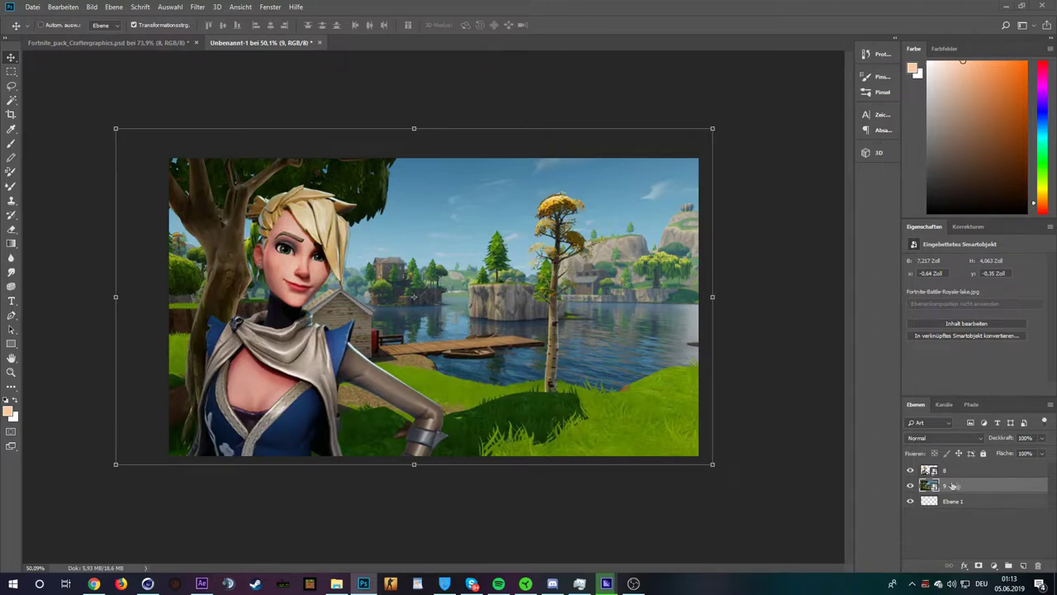
{"action": "left_click", "coordinate": [198, 7]}
{"action": "mouse_move", "coordinate": [230, 215]}
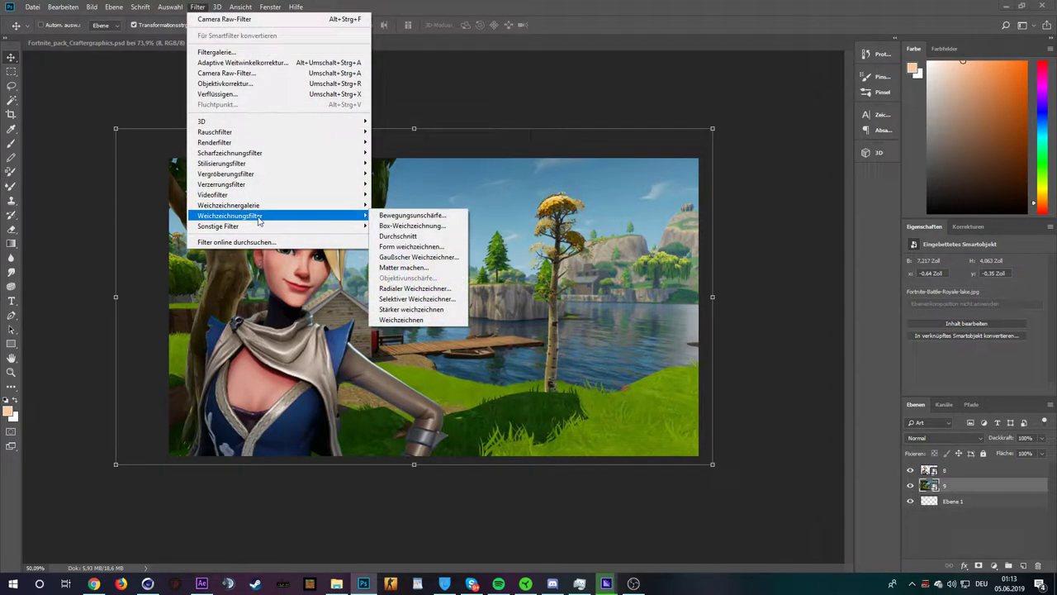
{"action": "left_click", "coordinate": [428, 263]}
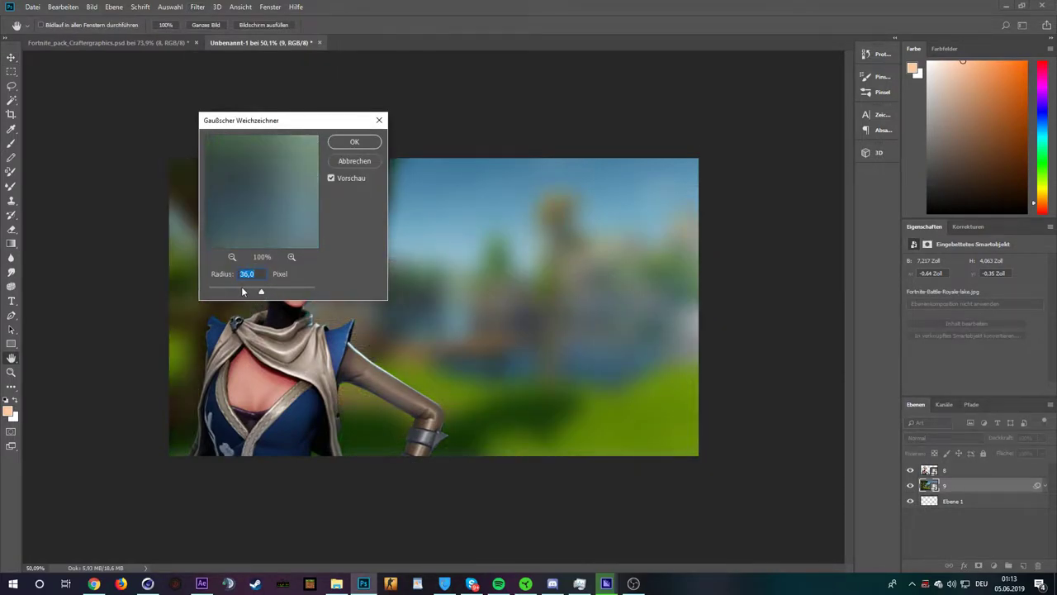
{"action": "left_click_drag", "start_coordinate": [240, 292], "coordinate": [227, 292]}
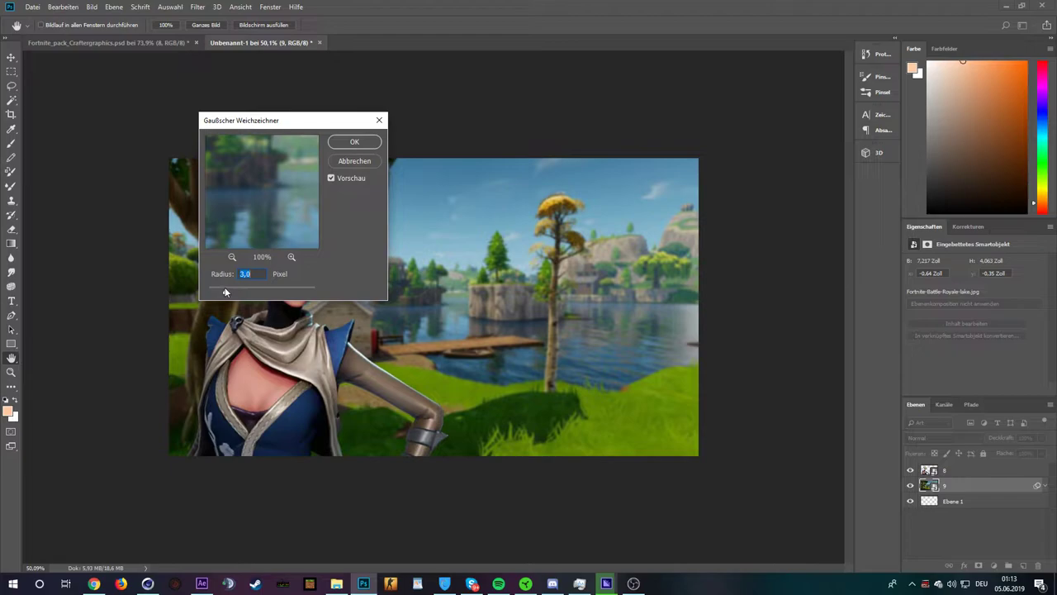
{"action": "left_click", "coordinate": [353, 160]}
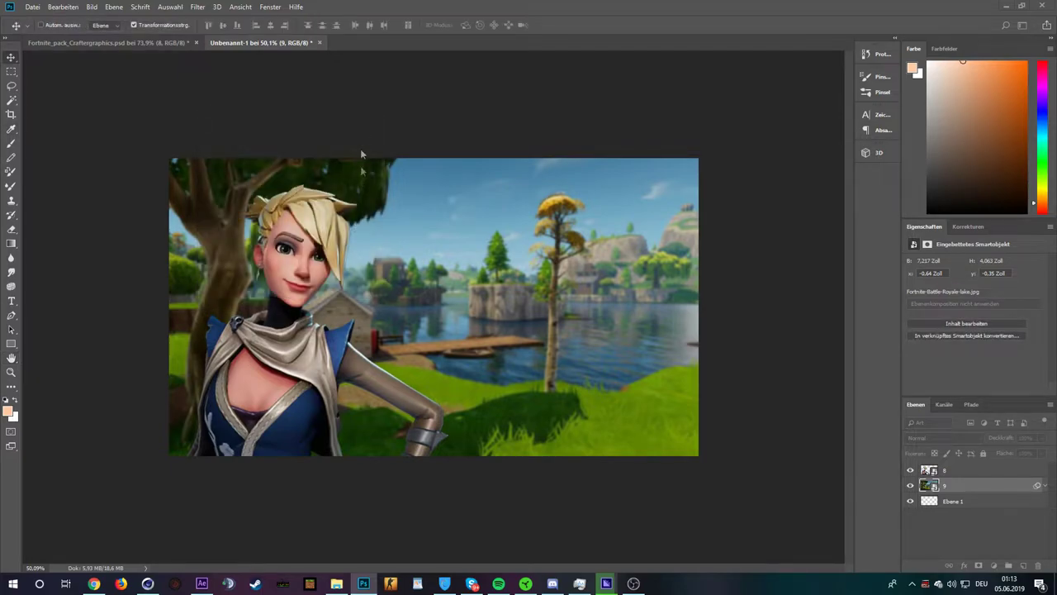
{"action": "left_click", "coordinate": [950, 470]}
{"action": "scroll", "coordinate": [474, 307], "scroll_direction": "down", "scroll_amount": 1}
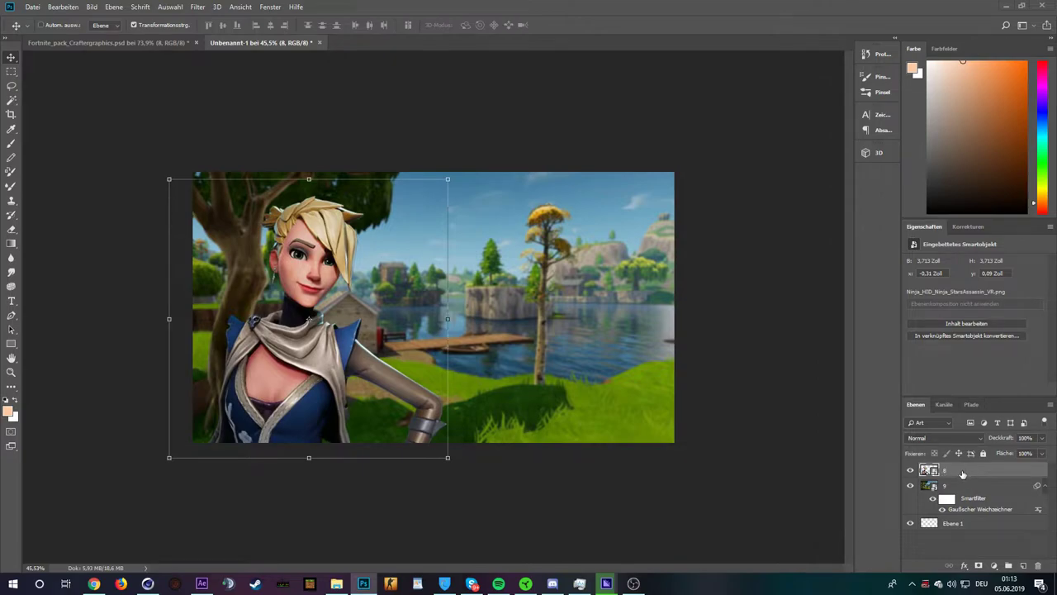
Give character layer 8 a Verlaufsüberlagerung using the Schwarz, Weiß (black-to-white) gradient preset
{"action": "right_click", "coordinate": [962, 472]}
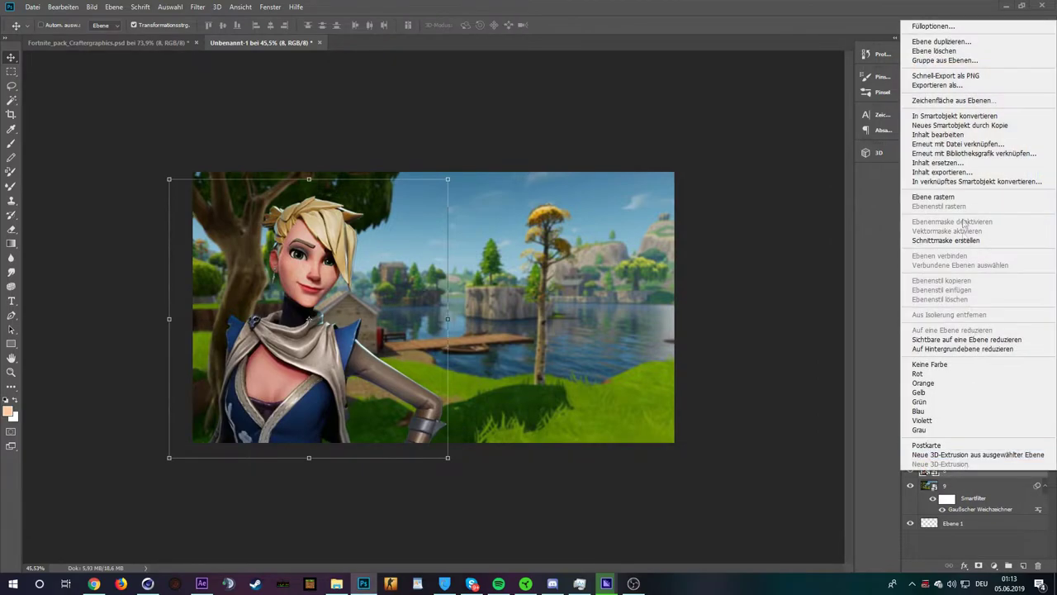
{"action": "left_click", "coordinate": [933, 27]}
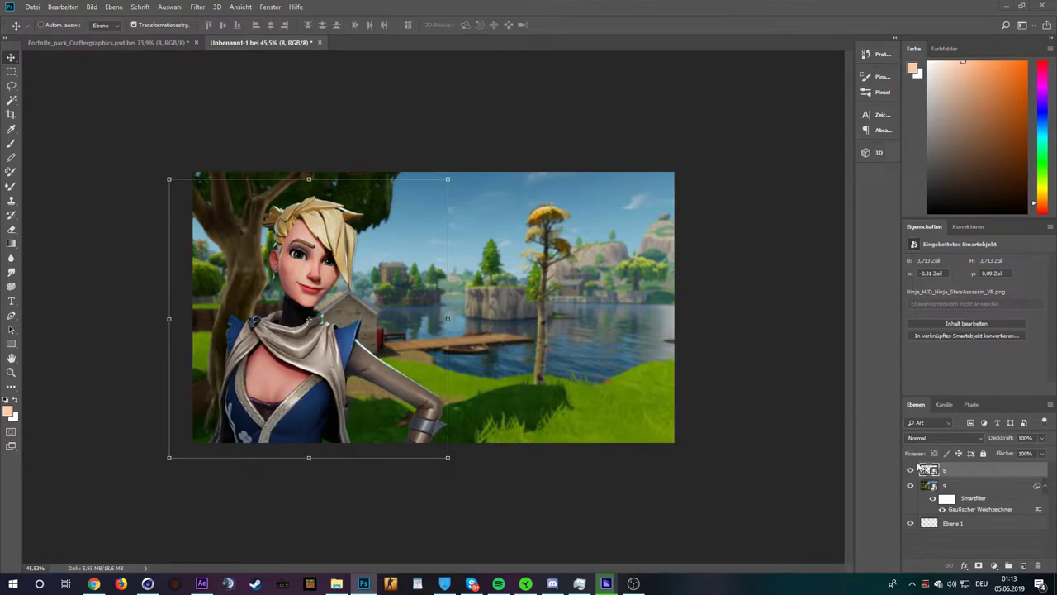
{"action": "key", "text": "h"}
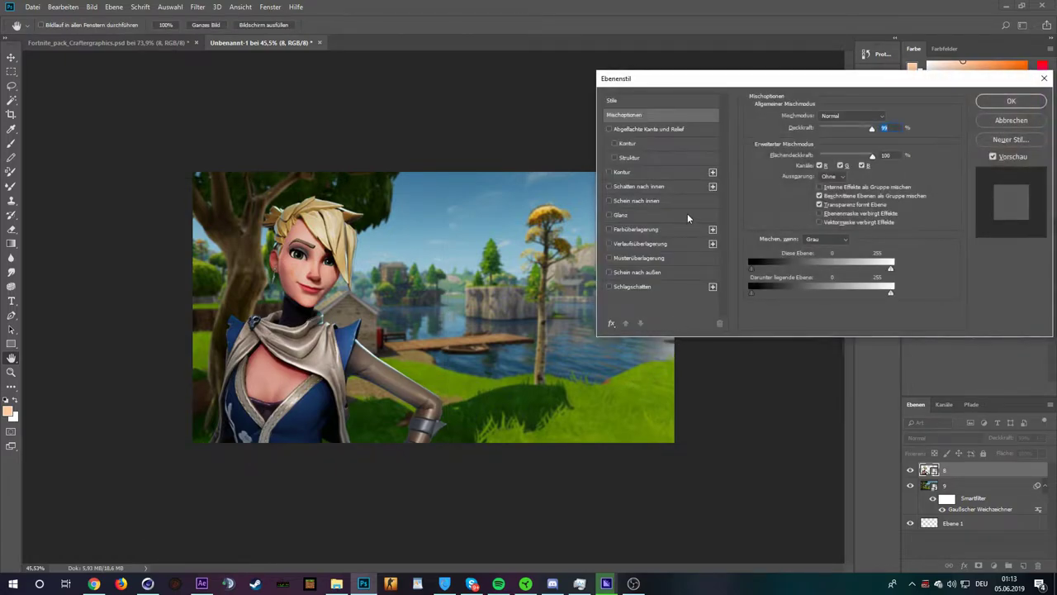
{"action": "left_click_drag", "start_coordinate": [684, 83], "coordinate": [538, 78]}
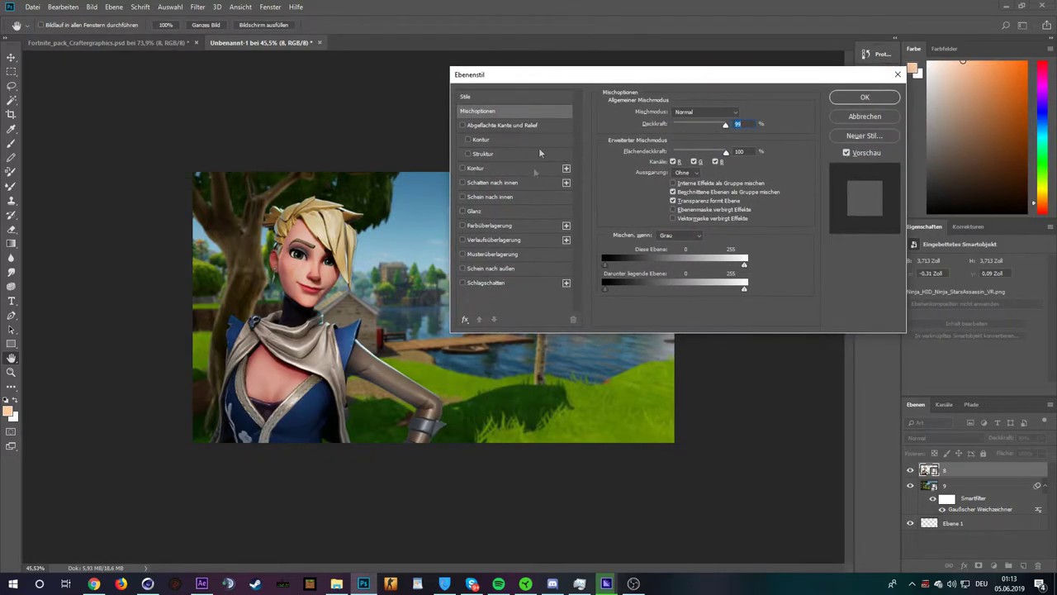
{"action": "left_click", "coordinate": [494, 239]}
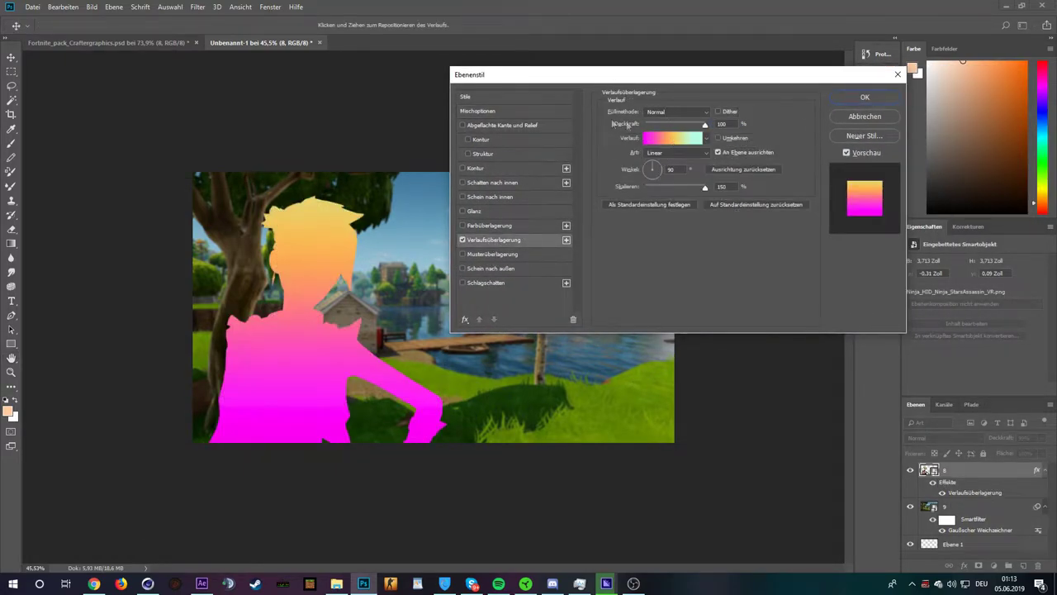
{"action": "left_click", "coordinate": [648, 139]}
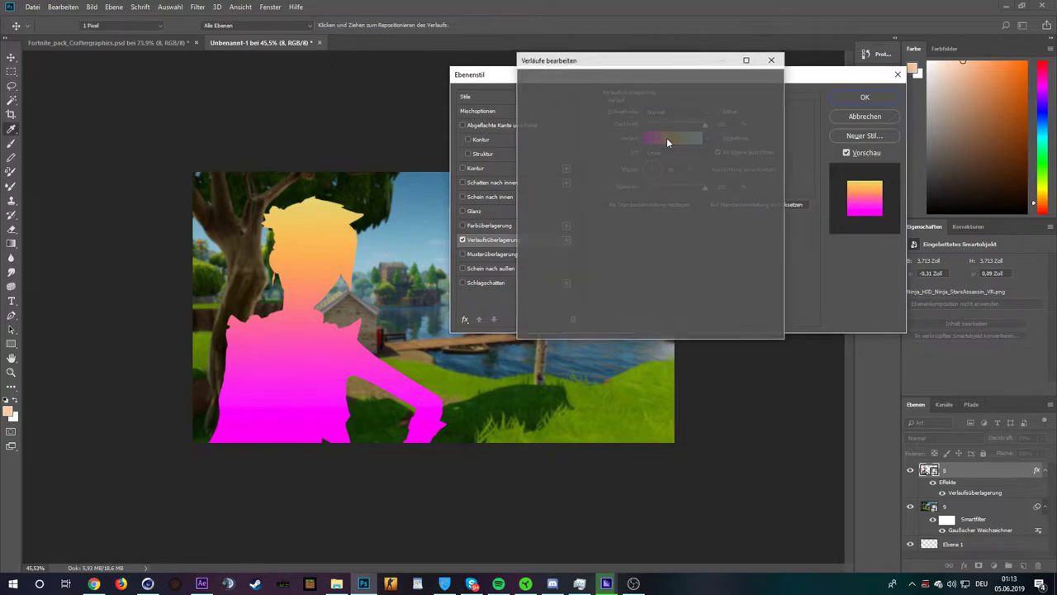
{"action": "left_click", "coordinate": [571, 96]}
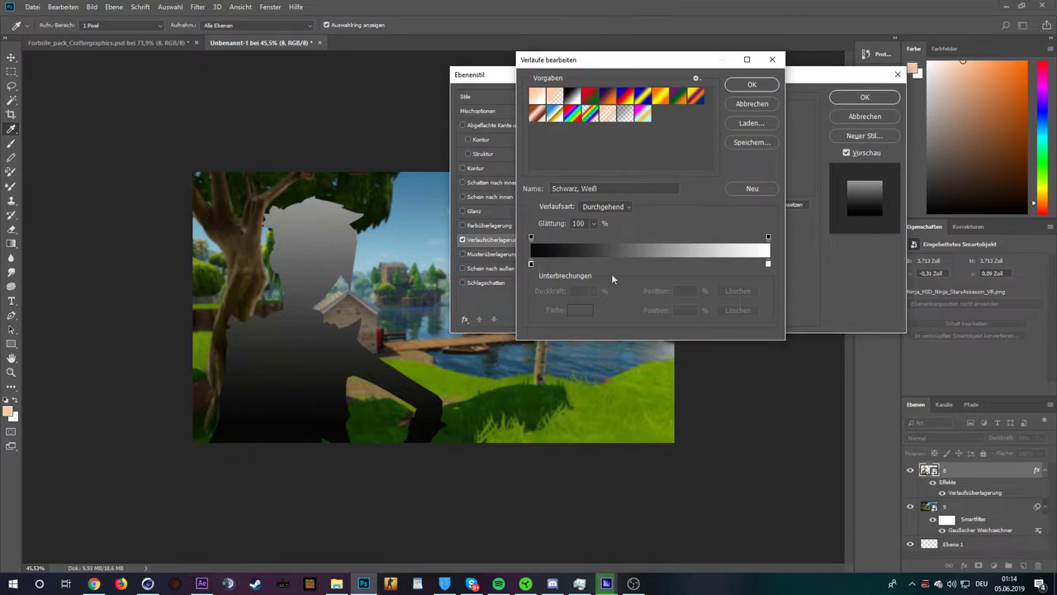
{"action": "left_click", "coordinate": [752, 84]}
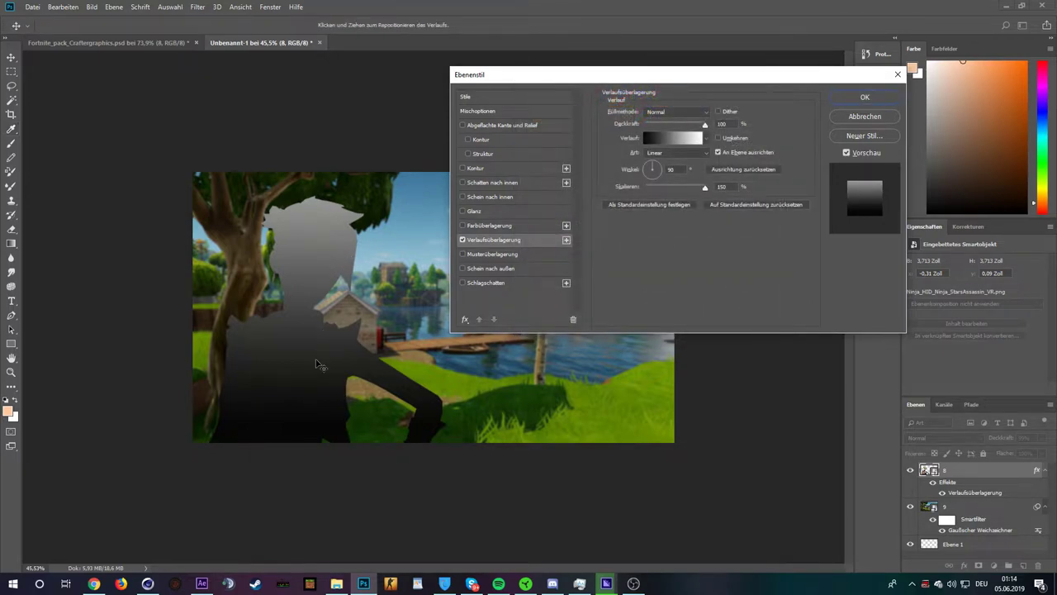
Reposition and rescale the gradient overlay and set its blend mode to Ineinanderkopieren
{"action": "left_click_drag", "start_coordinate": [335, 280], "coordinate": [331, 257]}
{"action": "left_click_drag", "start_coordinate": [692, 186], "coordinate": [682, 187]}
{"action": "left_click_drag", "start_coordinate": [299, 277], "coordinate": [299, 320]}
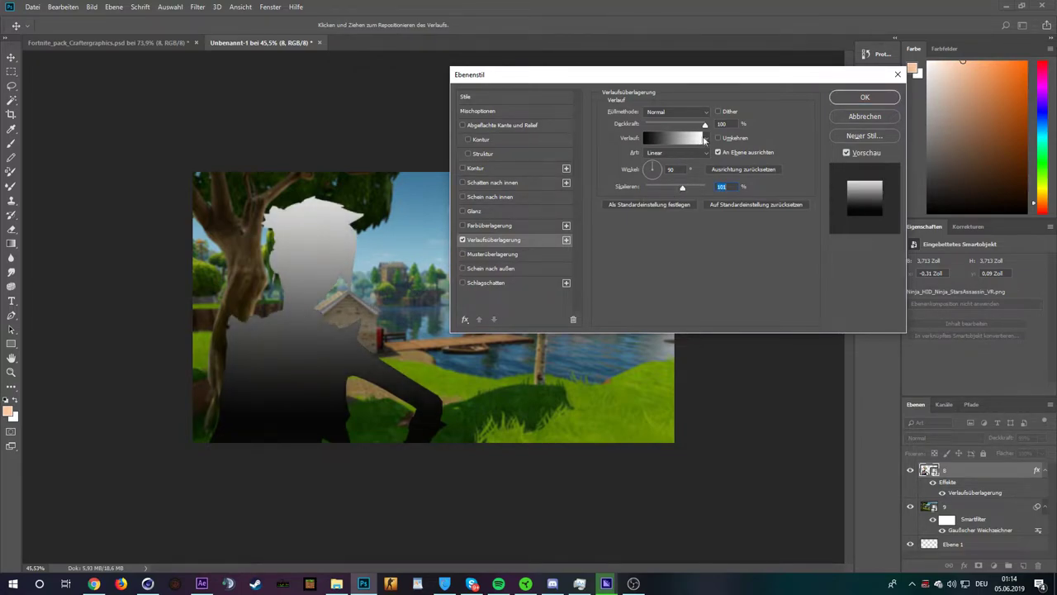
{"action": "left_click_drag", "start_coordinate": [682, 188], "coordinate": [690, 188]}
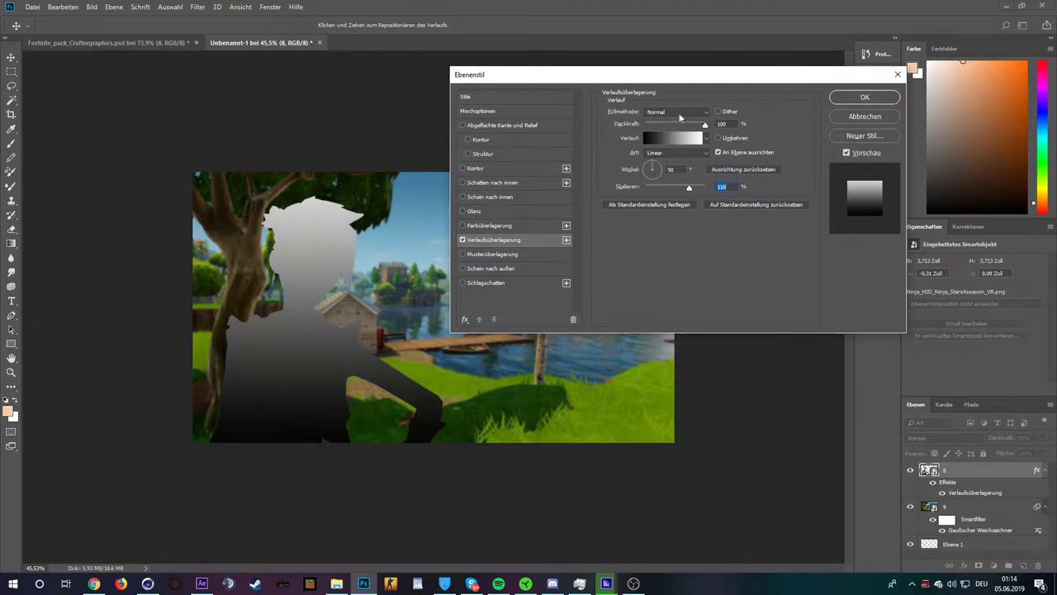
{"action": "left_click", "coordinate": [676, 114]}
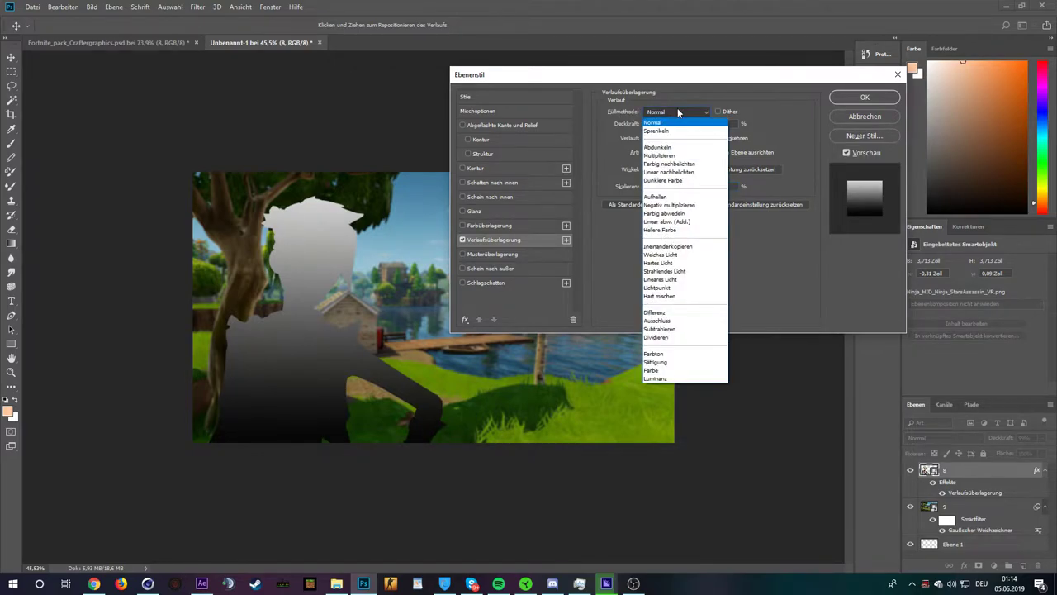
{"action": "left_click", "coordinate": [680, 246]}
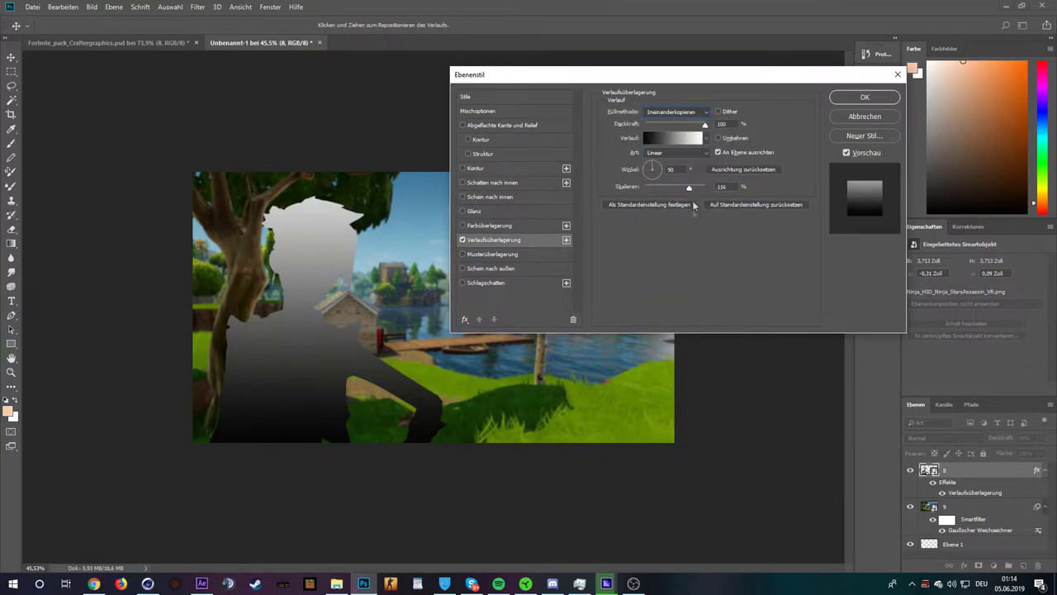
{"action": "double_click", "coordinate": [672, 111]}
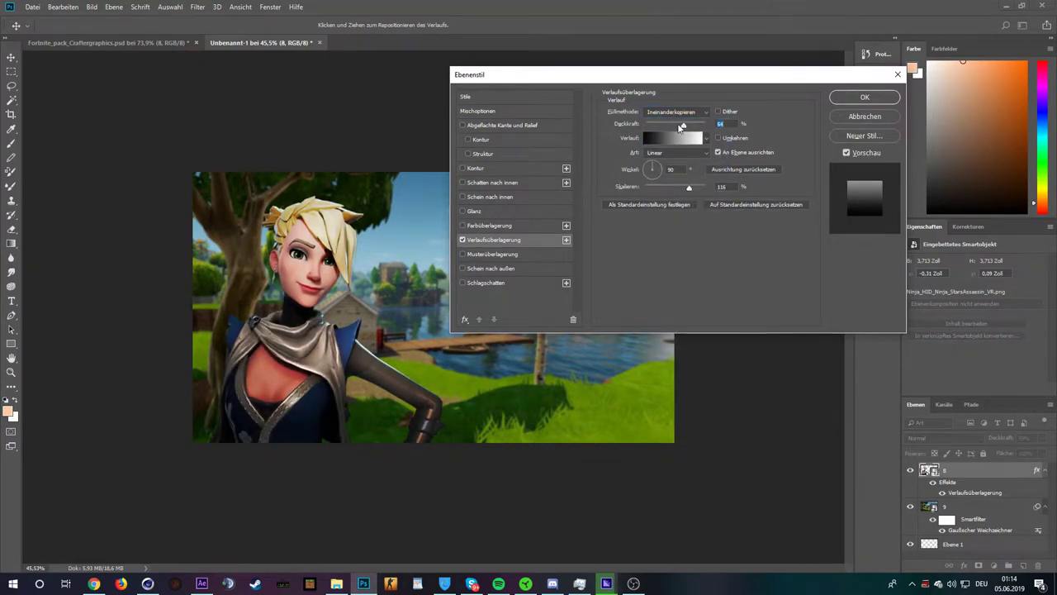
Keep Overlay blending, lower the gradient opacity to about 22% and set scale to 122%
{"action": "left_click", "coordinate": [684, 112]}
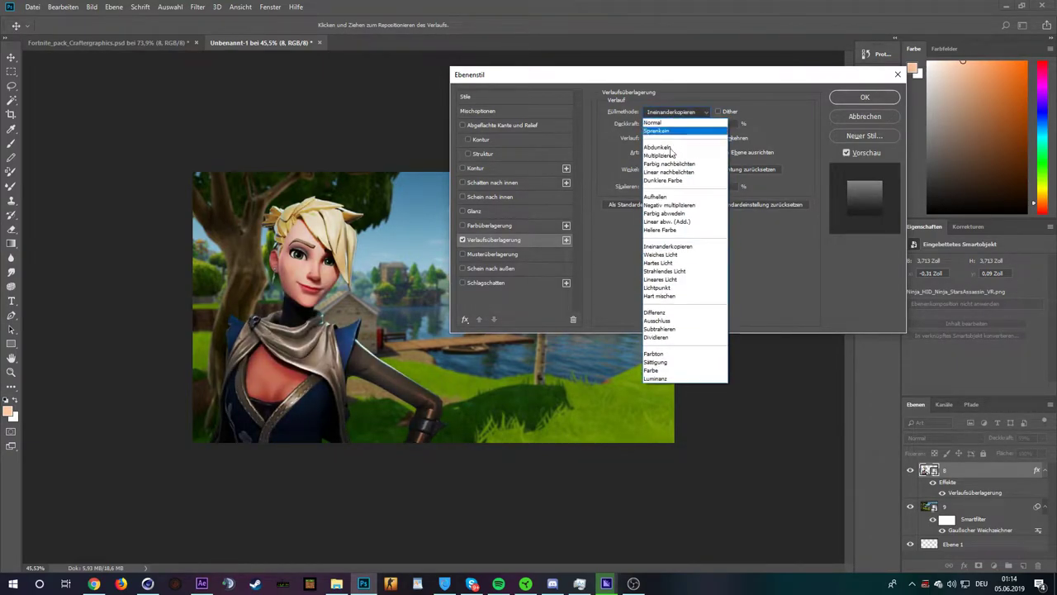
{"action": "left_click", "coordinate": [678, 247]}
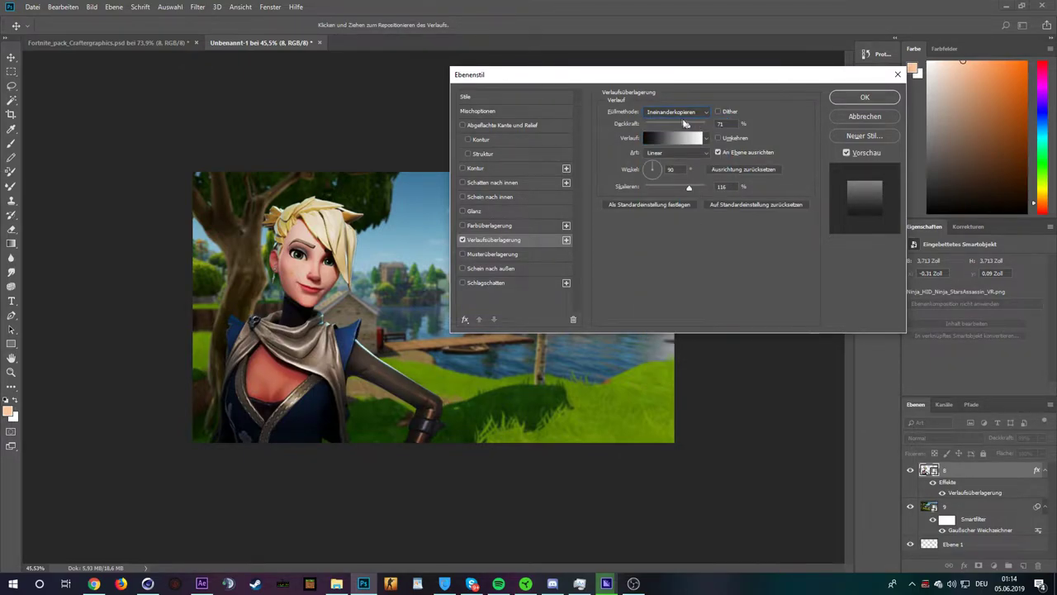
{"action": "left_click_drag", "start_coordinate": [684, 123], "coordinate": [655, 123]}
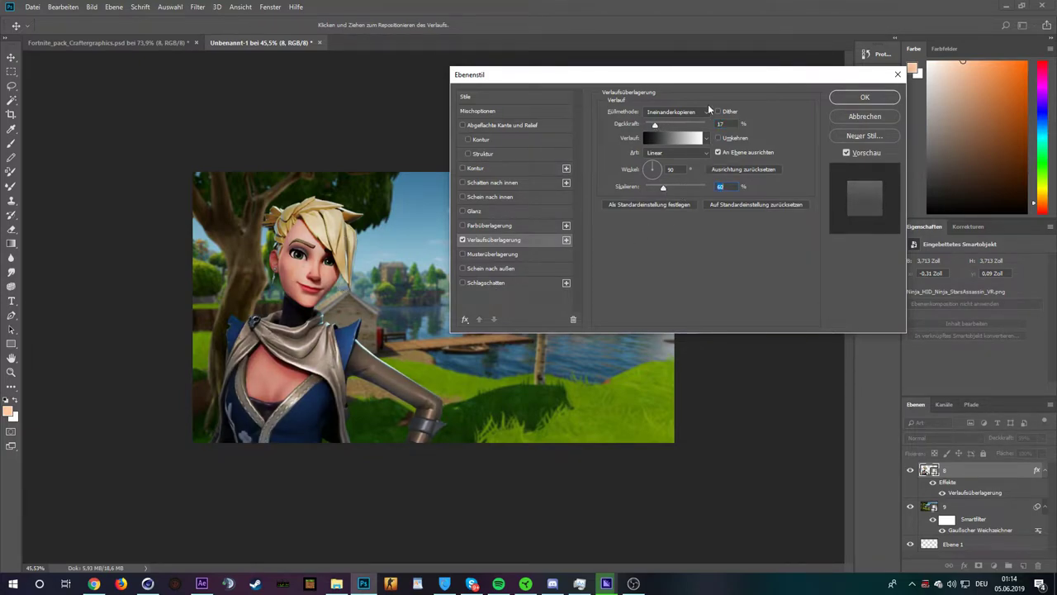
{"action": "left_click_drag", "start_coordinate": [655, 123], "coordinate": [666, 123]}
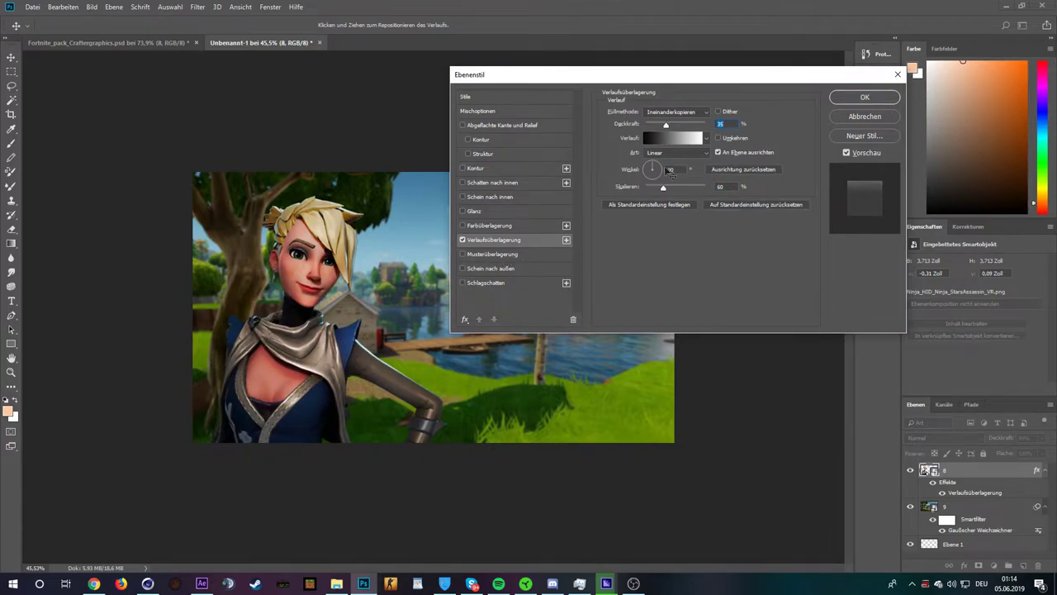
{"action": "left_click_drag", "start_coordinate": [663, 188], "coordinate": [656, 187]}
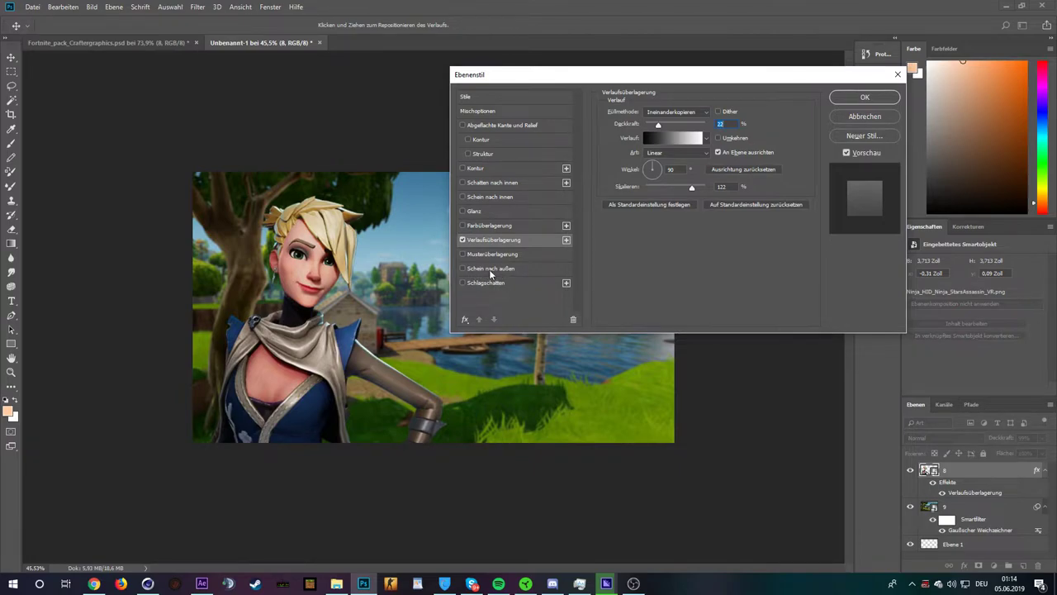
{"action": "left_click", "coordinate": [462, 269]}
Set the outer glow colour to blue 009cff and its size to about 117 px
{"action": "left_click_drag", "start_coordinate": [667, 208], "coordinate": [681, 206]}
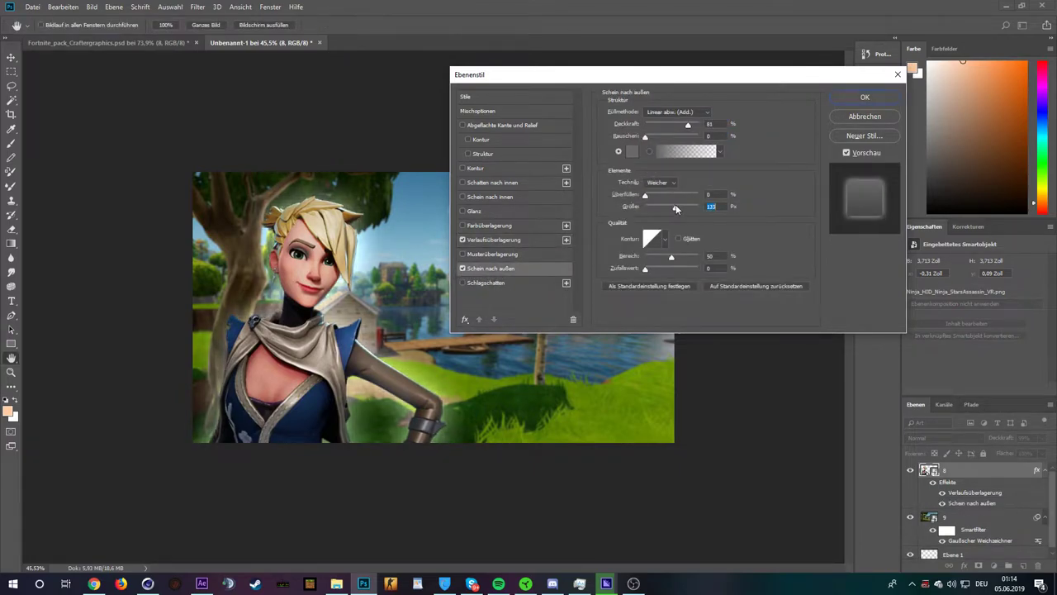
{"action": "left_click", "coordinate": [632, 151]}
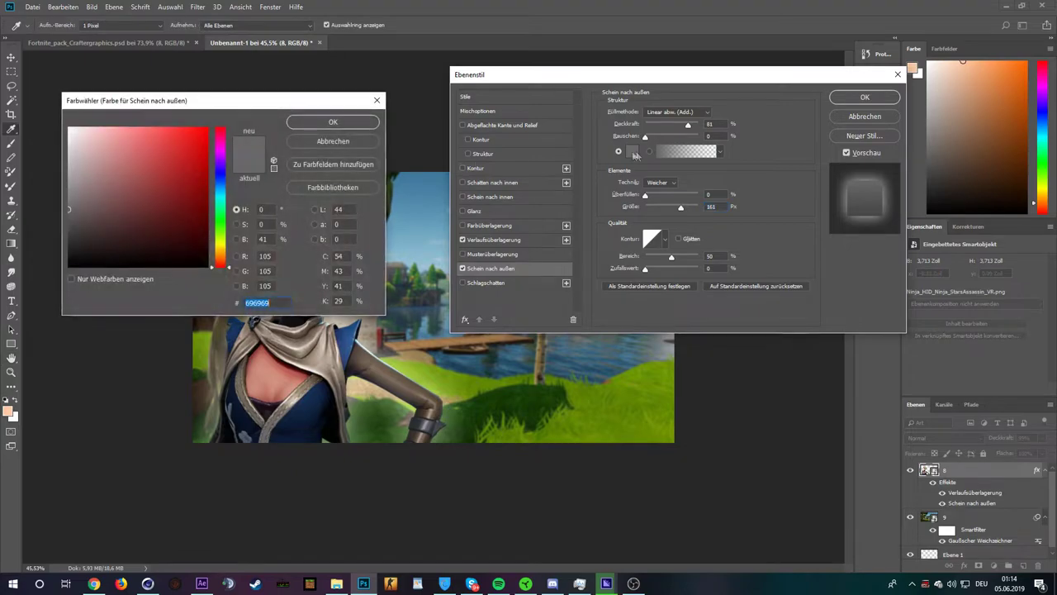
{"action": "type", "text": "ff0000"}
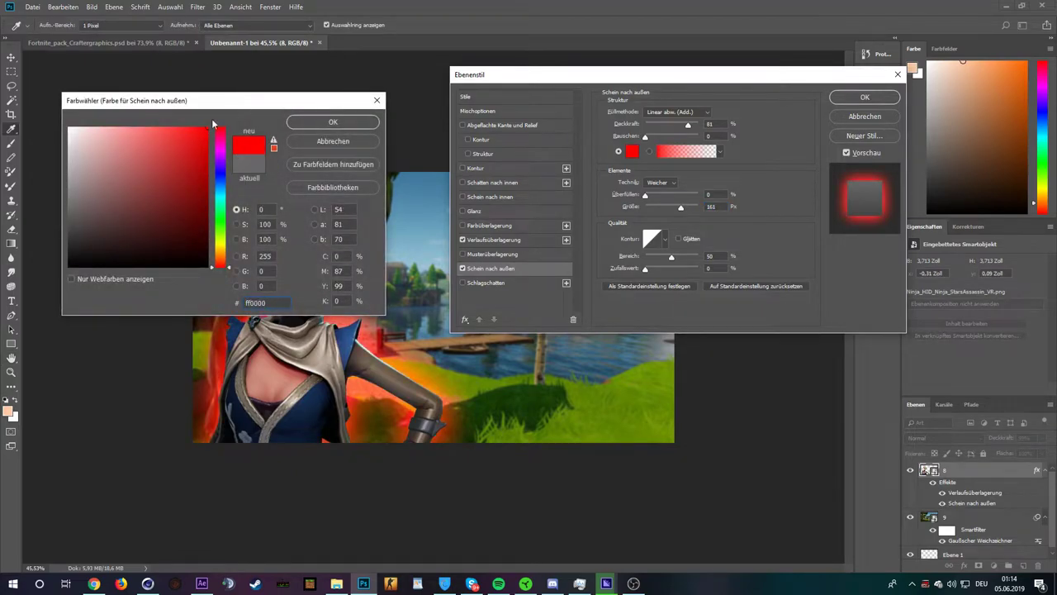
{"action": "left_click_drag", "start_coordinate": [216, 143], "coordinate": [220, 188]}
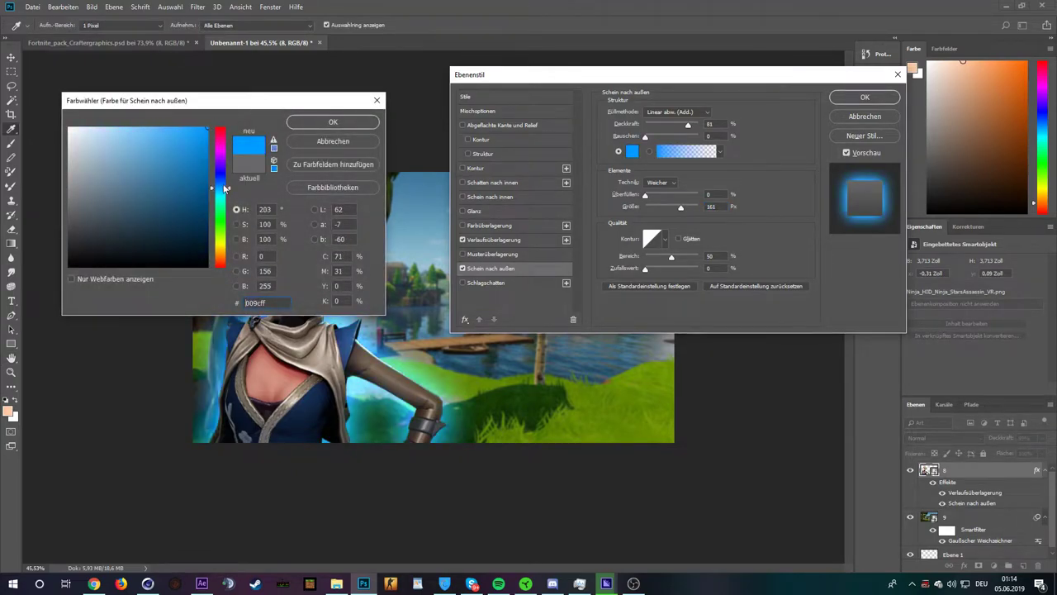
{"action": "left_click", "coordinate": [354, 124]}
{"action": "mouse_move", "coordinate": [668, 206]}
{"action": "left_mouse_down"}
{"action": "mouse_move", "coordinate": [650, 209]}
{"action": "mouse_move", "coordinate": [663, 206]}
{"action": "mouse_move", "coordinate": [655, 192]}
{"action": "mouse_move", "coordinate": [691, 207]}
{"action": "mouse_move", "coordinate": [650, 197]}
{"action": "mouse_move", "coordinate": [672, 208]}
{"action": "left_mouse_up"}
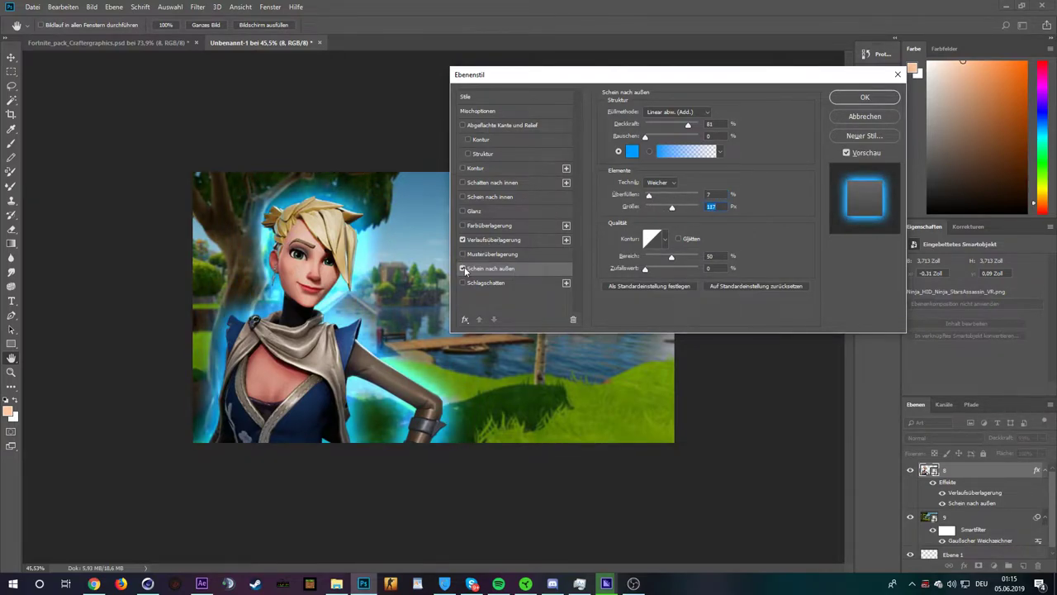
{"action": "left_click", "coordinate": [460, 226]}
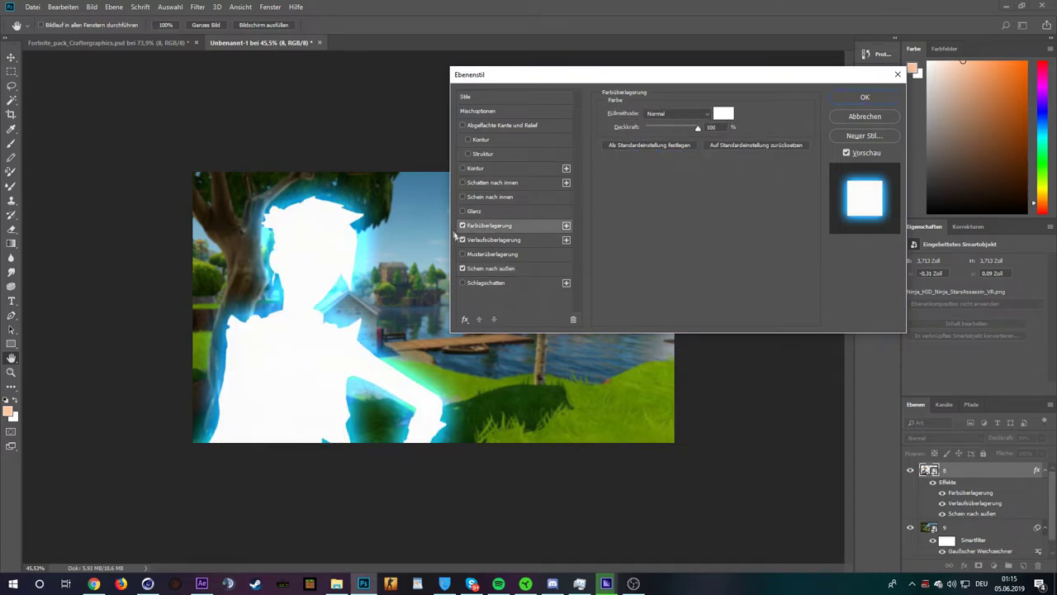
Set the colour overlay to Ineinanderkopieren with a blue colour at 15% opacity
{"action": "left_click", "coordinate": [679, 113]}
{"action": "left_click", "coordinate": [677, 230]}
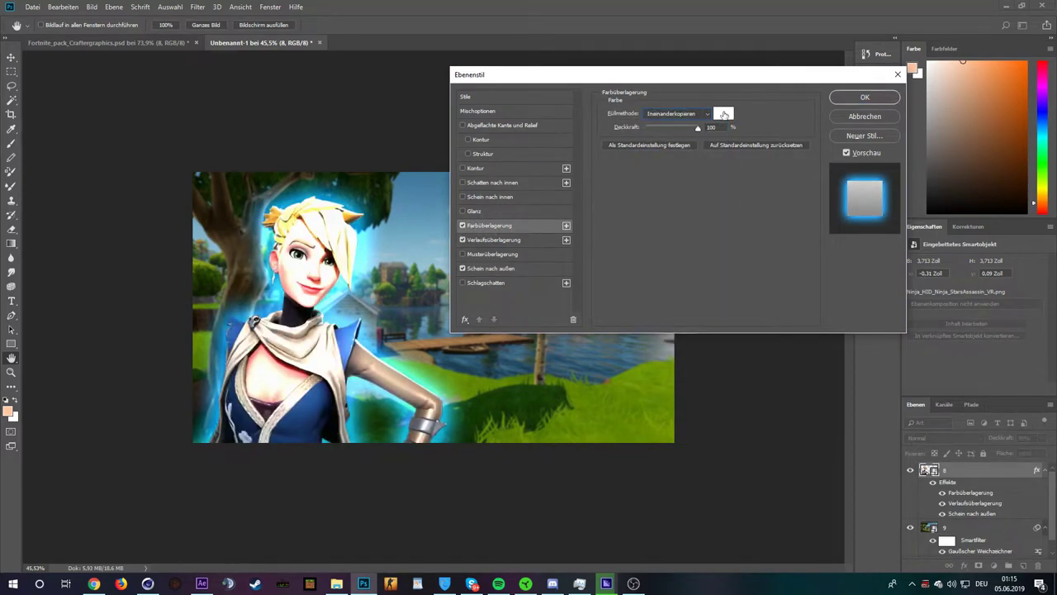
{"action": "left_click", "coordinate": [723, 114]}
{"action": "left_click", "coordinate": [219, 171]}
{"action": "left_click", "coordinate": [206, 128]}
{"action": "left_click", "coordinate": [332, 121]}
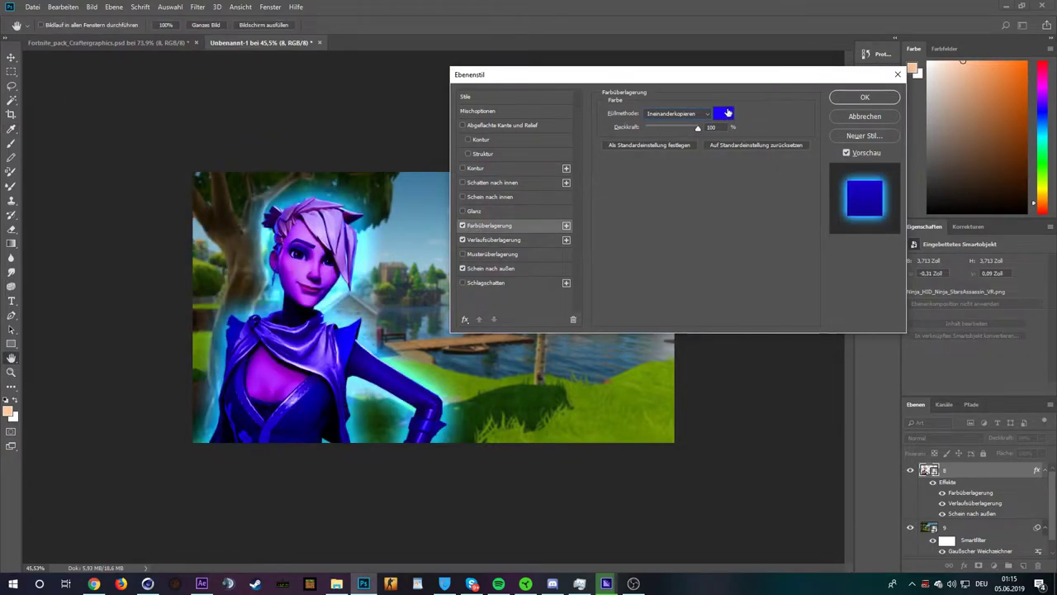
{"action": "left_click", "coordinate": [684, 113]}
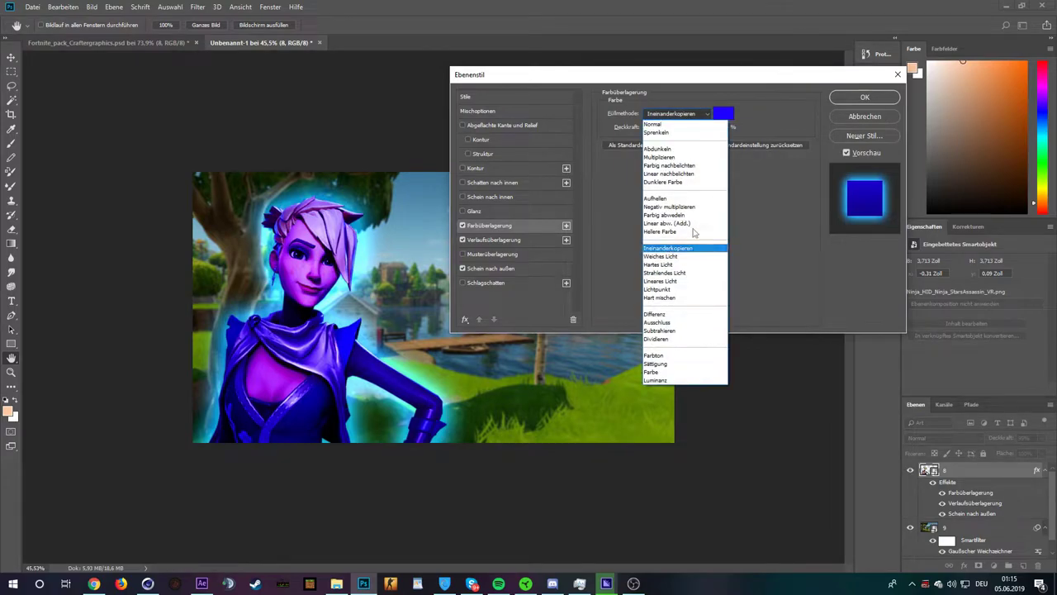
{"action": "left_click", "coordinate": [679, 249]}
{"action": "left_click_drag", "start_coordinate": [674, 128], "coordinate": [650, 128]}
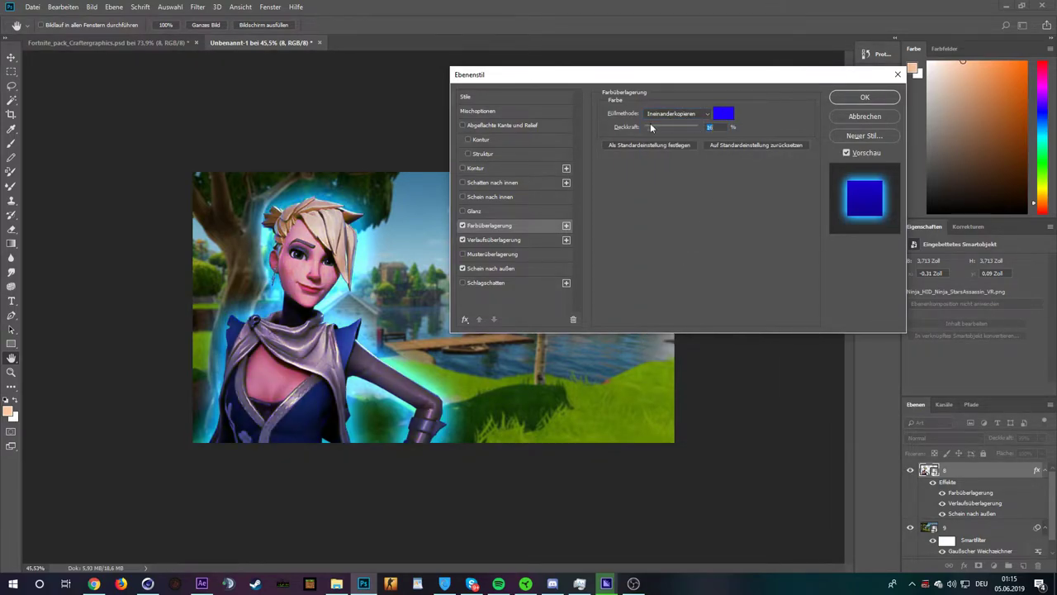
Try a lime green sampled from the grass, then revert to blue and lower opacity to 6%
{"action": "left_click_drag", "start_coordinate": [721, 75], "coordinate": [1036, 97]}
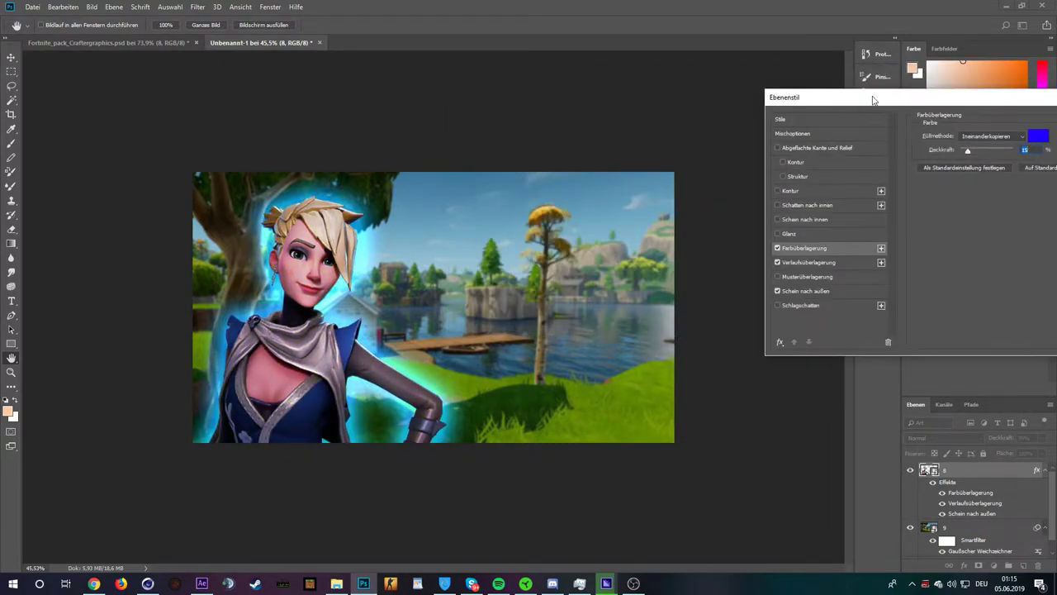
{"action": "left_click_drag", "start_coordinate": [873, 97], "coordinate": [616, 85]}
{"action": "left_click", "coordinate": [782, 124]}
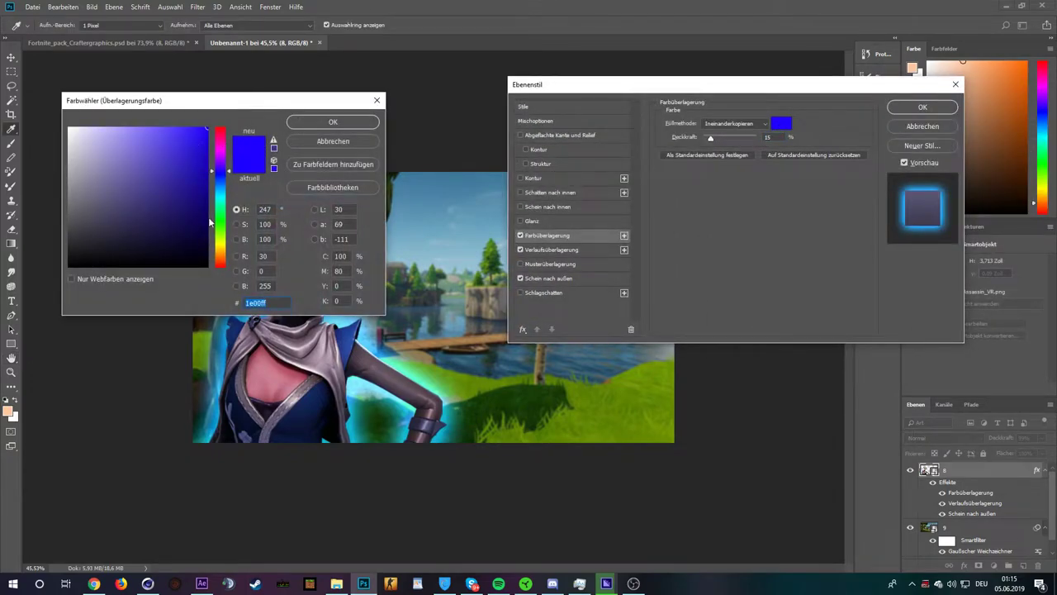
{"action": "left_click", "coordinate": [603, 406]}
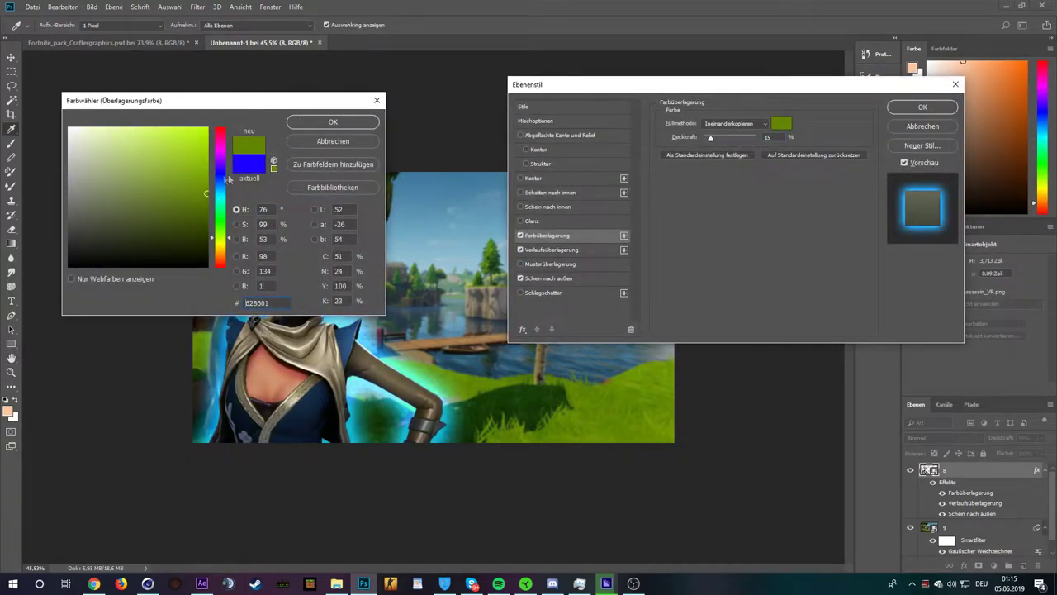
{"action": "left_click", "coordinate": [207, 129]}
{"action": "left_click", "coordinate": [333, 121]}
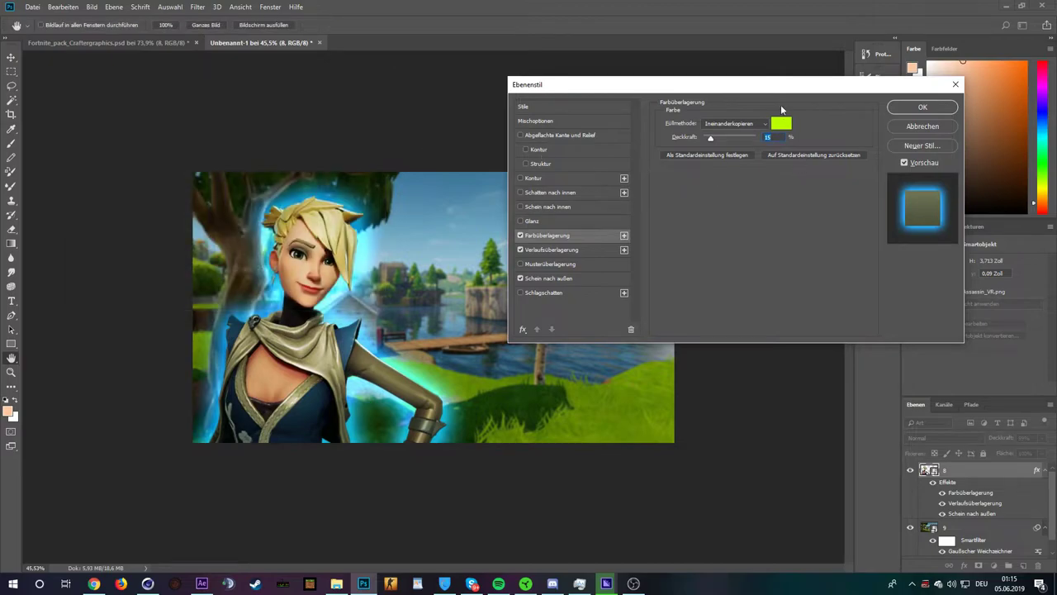
{"action": "left_click", "coordinate": [781, 123]}
{"action": "left_click", "coordinate": [219, 184]}
{"action": "key", "text": "Return"}
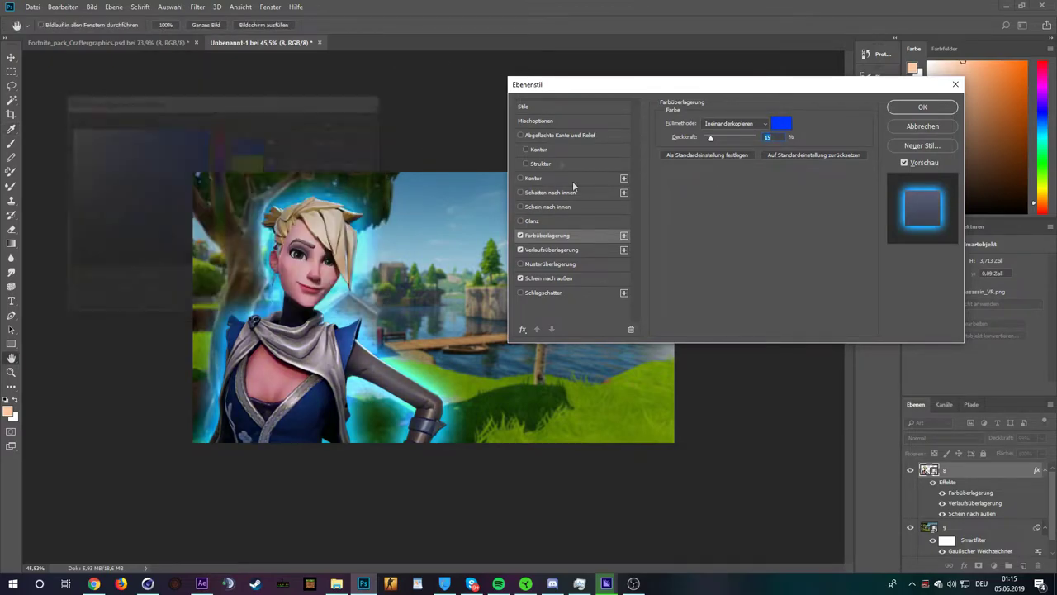
{"action": "left_click_drag", "start_coordinate": [710, 137], "coordinate": [707, 138]}
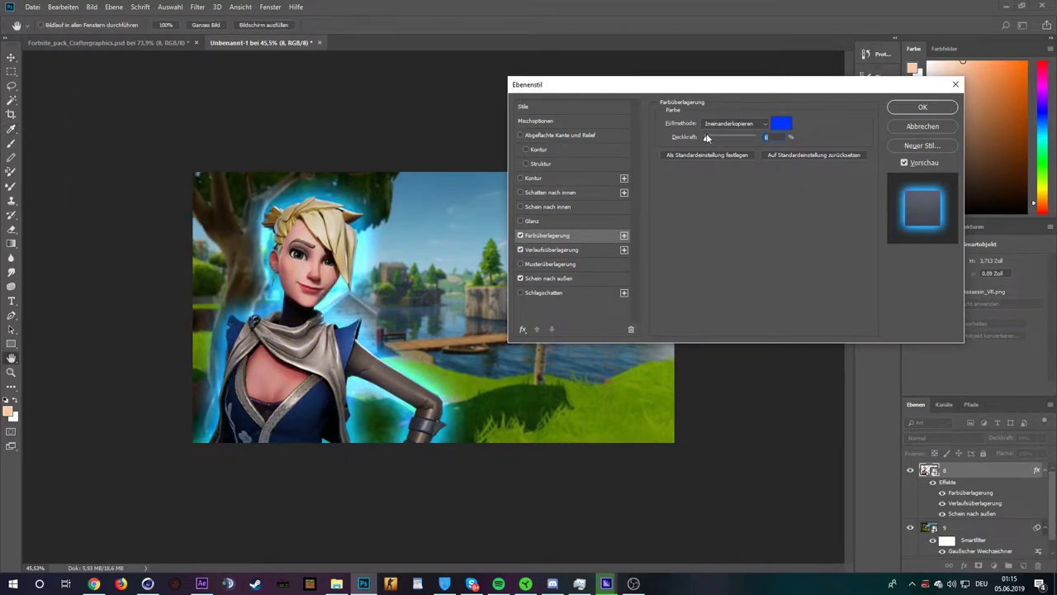
{"action": "left_click", "coordinate": [545, 207]}
Tune the inner glow to about 67% opacity and 96 px, then apply all layer effects
{"action": "left_click_drag", "start_coordinate": [718, 228], "coordinate": [725, 228]}
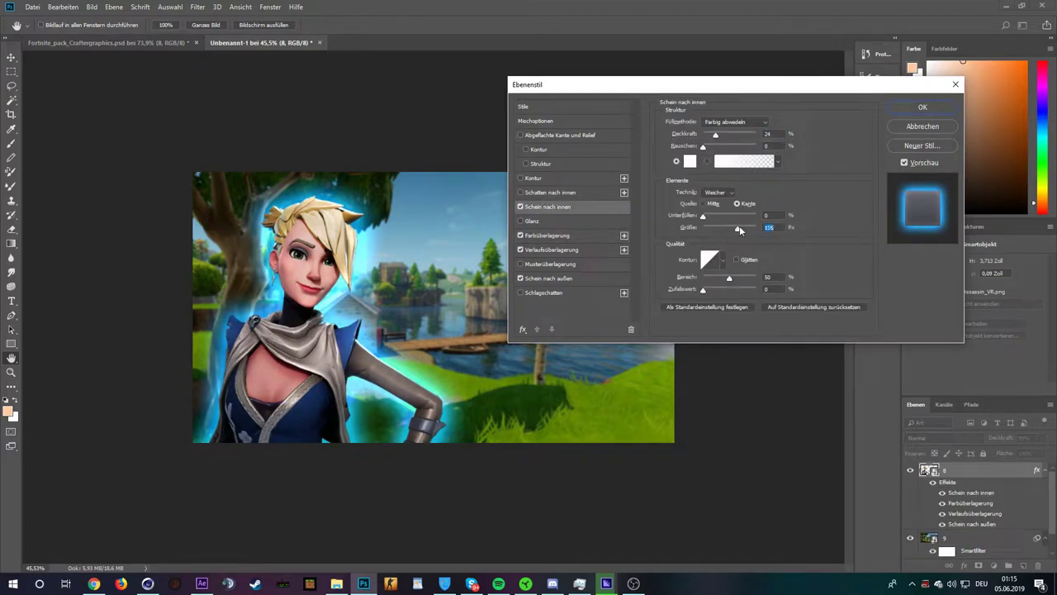
{"action": "mouse_move", "coordinate": [715, 134]}
{"action": "left_mouse_down"}
{"action": "mouse_move", "coordinate": [744, 136]}
{"action": "mouse_move", "coordinate": [731, 134]}
{"action": "left_mouse_up"}
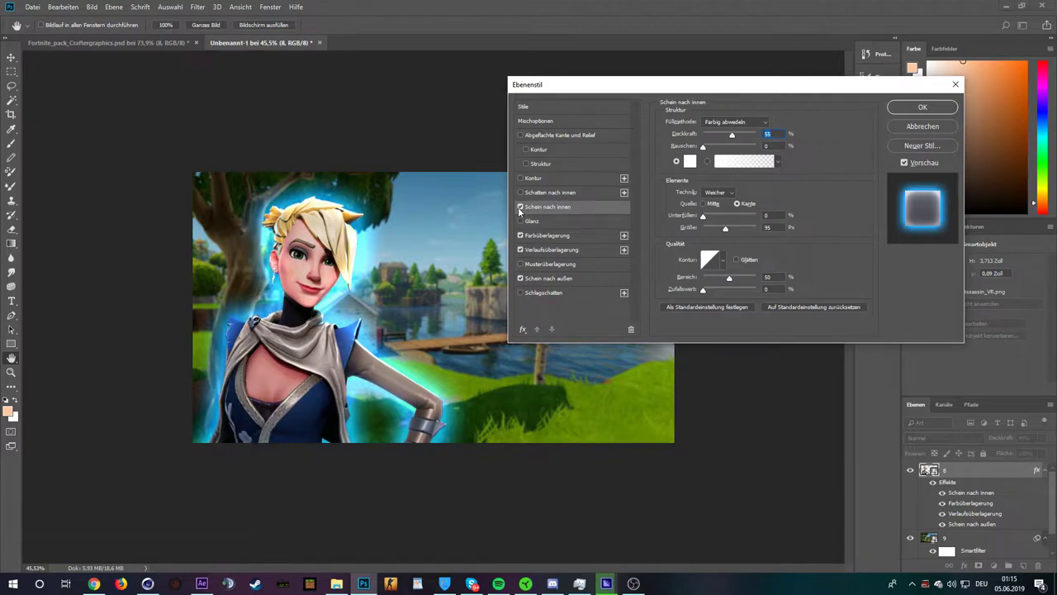
{"action": "left_click_drag", "start_coordinate": [725, 228], "coordinate": [720, 227]}
{"action": "mouse_move", "coordinate": [732, 135]}
{"action": "left_mouse_down"}
{"action": "mouse_move", "coordinate": [751, 136]}
{"action": "mouse_move", "coordinate": [738, 134]}
{"action": "left_mouse_up"}
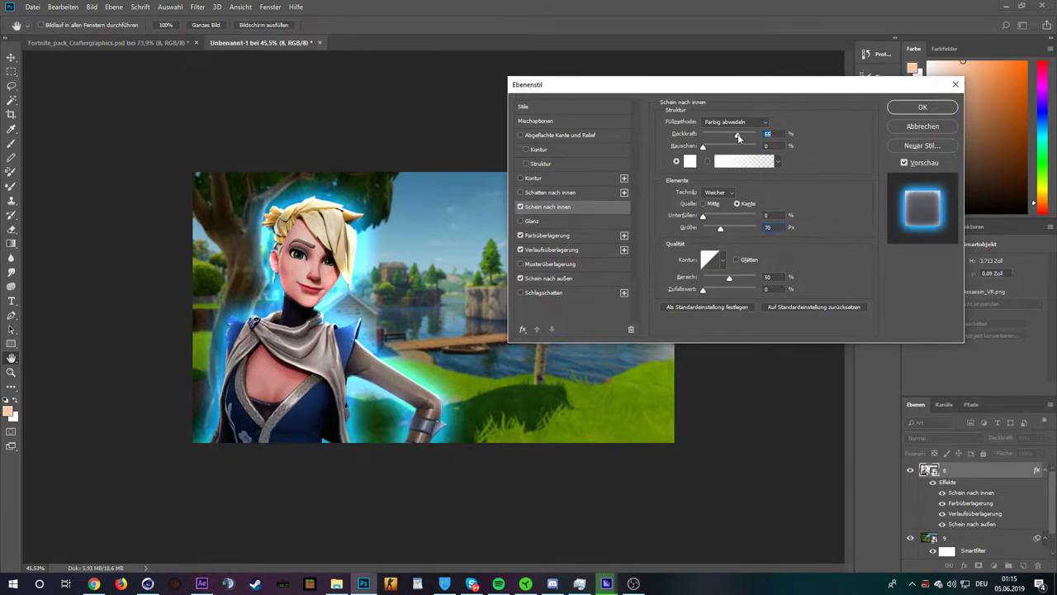
{"action": "left_click_drag", "start_coordinate": [727, 228], "coordinate": [728, 233]}
{"action": "left_click", "coordinate": [521, 207]}
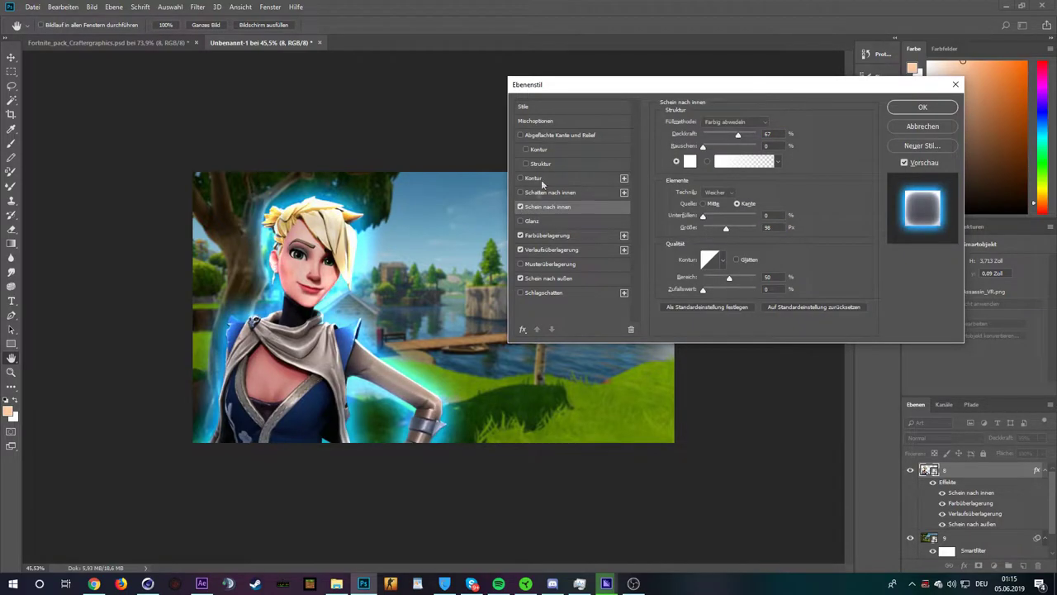
{"action": "left_click", "coordinate": [923, 107]}
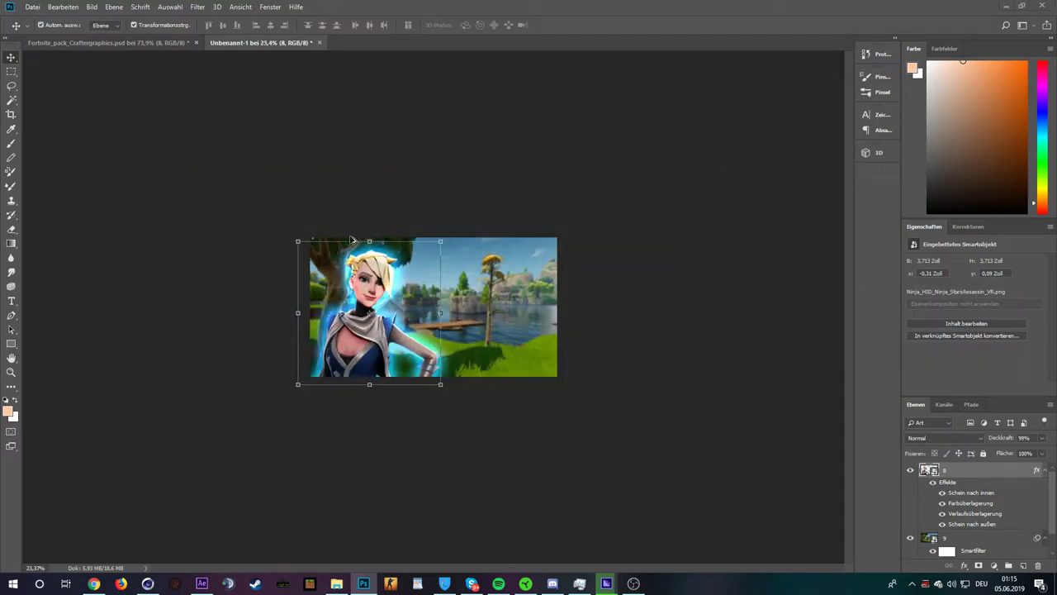
Start a text layer on the image with the Type tool and type some trial letters
{"action": "key", "text": "ctrl+plus"}
{"action": "key", "text": "ctrl+plus"}
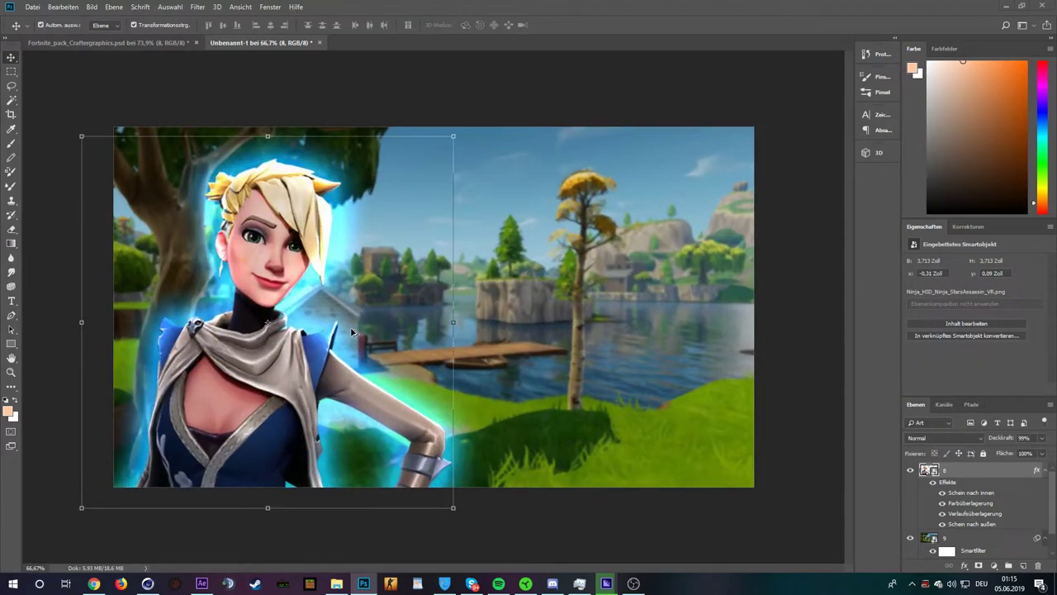
{"action": "key", "text": "ctrl+minus"}
{"action": "key", "text": "ctrl+minus"}
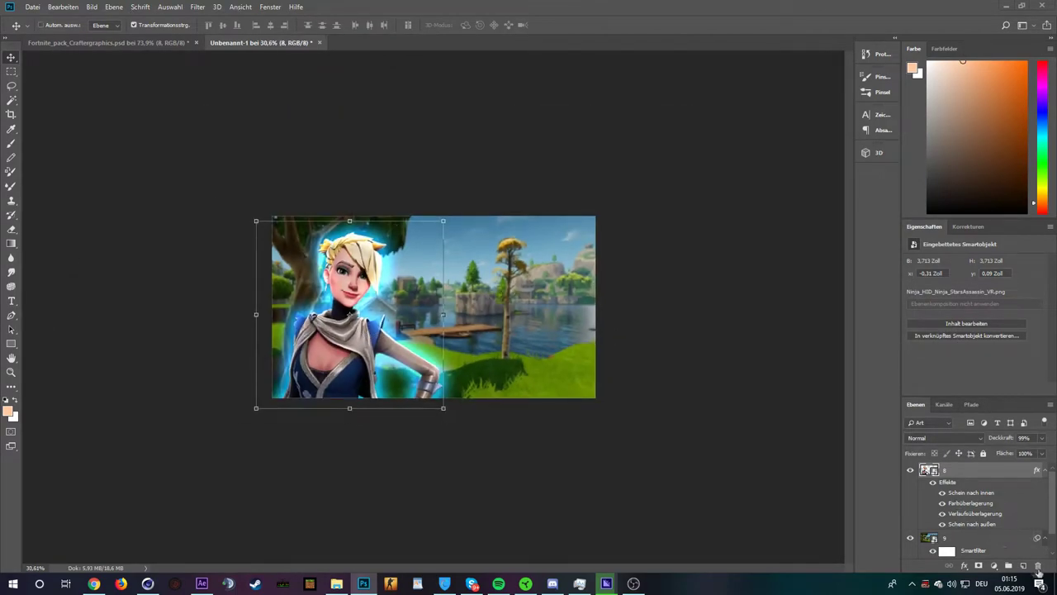
{"action": "left_click", "coordinate": [1023, 565]}
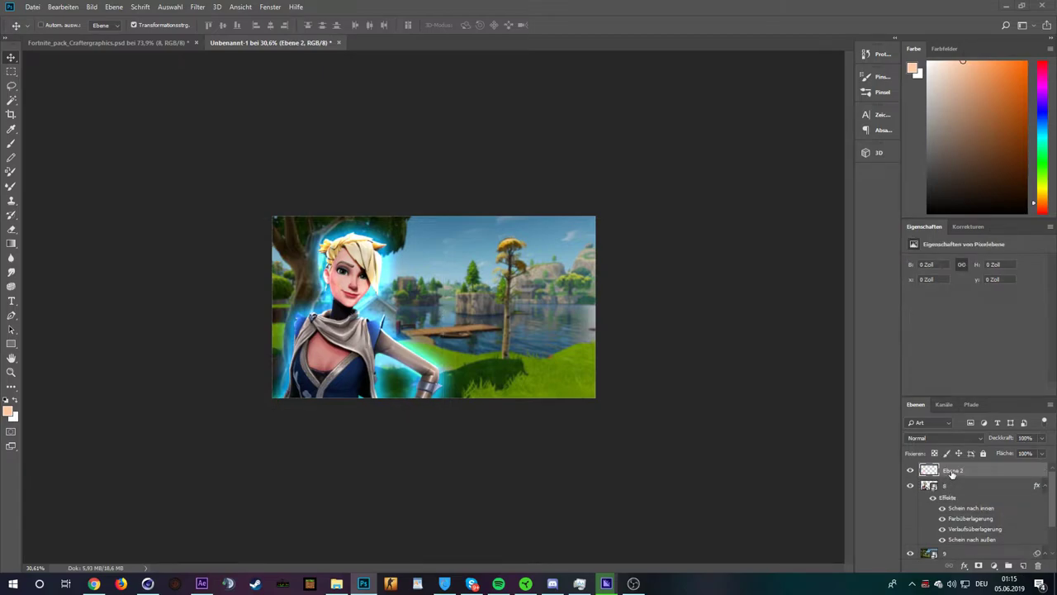
{"action": "key", "text": "ctrl+z"}
{"action": "left_click", "coordinate": [10, 302]}
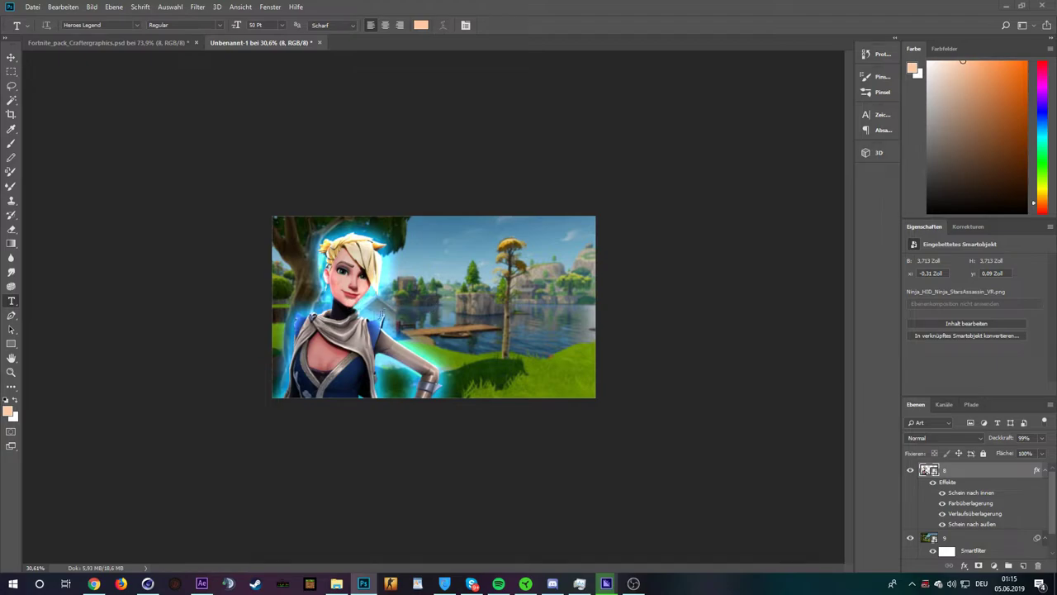
{"action": "left_click", "coordinate": [402, 310]}
{"action": "scroll", "coordinate": [500, 329], "scroll_direction": "up", "scroll_amount": 2}
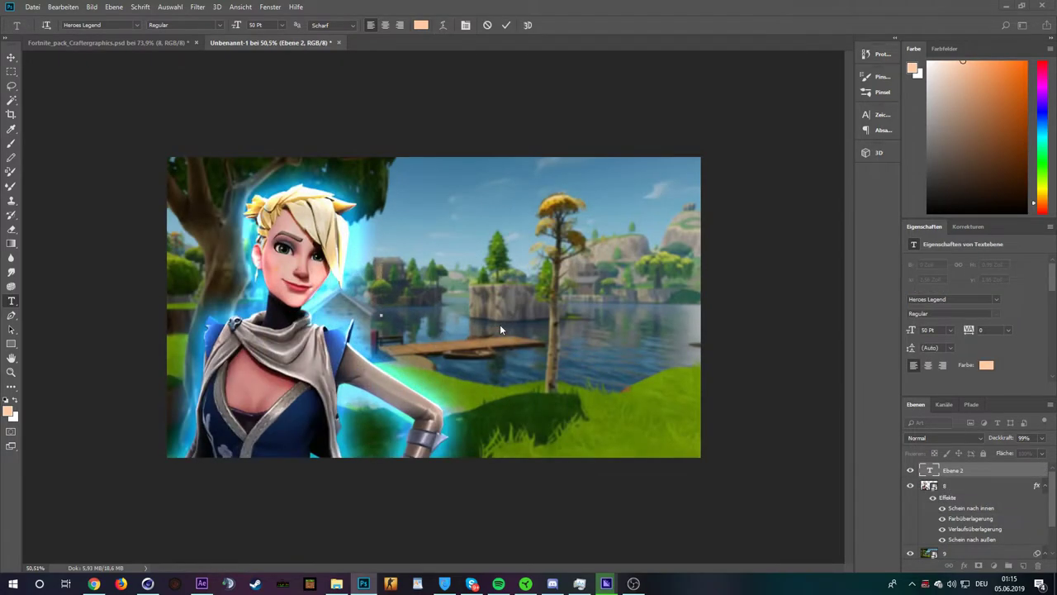
{"action": "type", "text": "WWDA"}
{"action": "key", "text": "BackSpace"}
{"action": "key", "text": "BackSpace"}
{"action": "key", "text": "BackSpace"}
{"action": "type", "text": "THUMB"}
Replace the trial letters with the FORTNITE title in Heroes Legend
{"action": "key", "text": "ctrl+a"}
{"action": "type", "text": "WADW"}
{"action": "key", "text": "ctrl+a"}
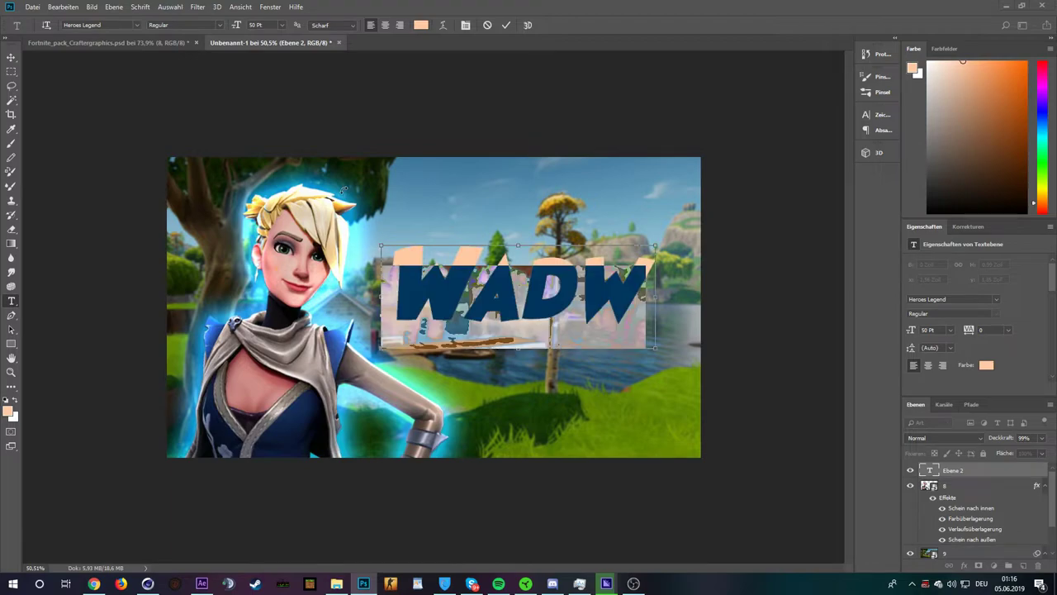
{"action": "type", "text": "W"}
{"action": "key", "text": "ctrl+a"}
{"action": "key", "text": "BackSpace"}
{"action": "type", "text": "T"}
{"action": "key", "text": "BackSpace"}
{"action": "type", "text": "FORTNI"}
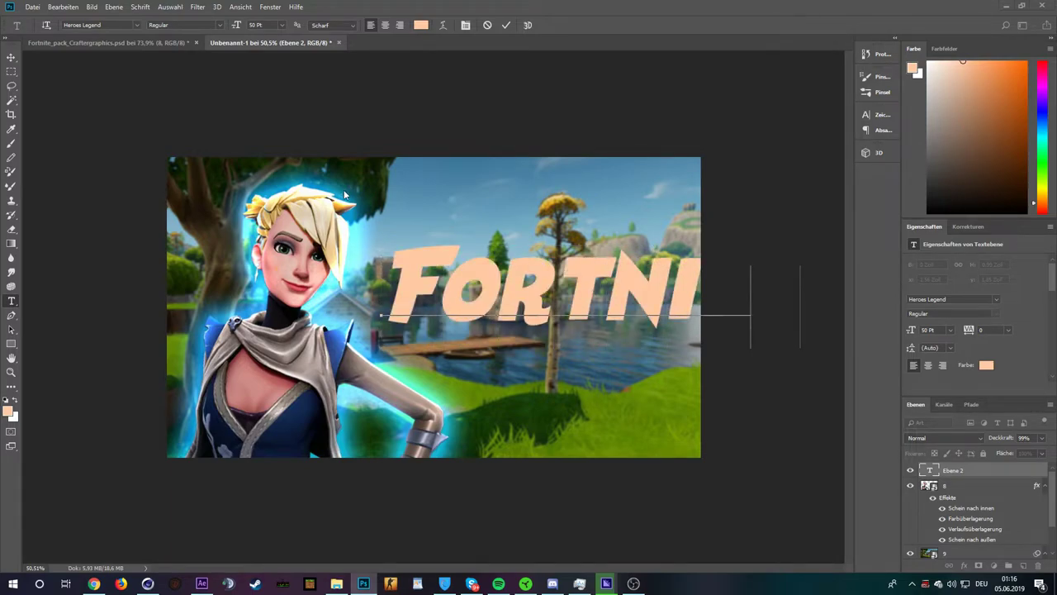
Shrink the title to 33 pt, commit it, and nudge it slightly down and left
{"action": "key", "text": "ctrl+a"}
{"action": "left_click_drag", "start_coordinate": [237, 26], "coordinate": [224, 26]}
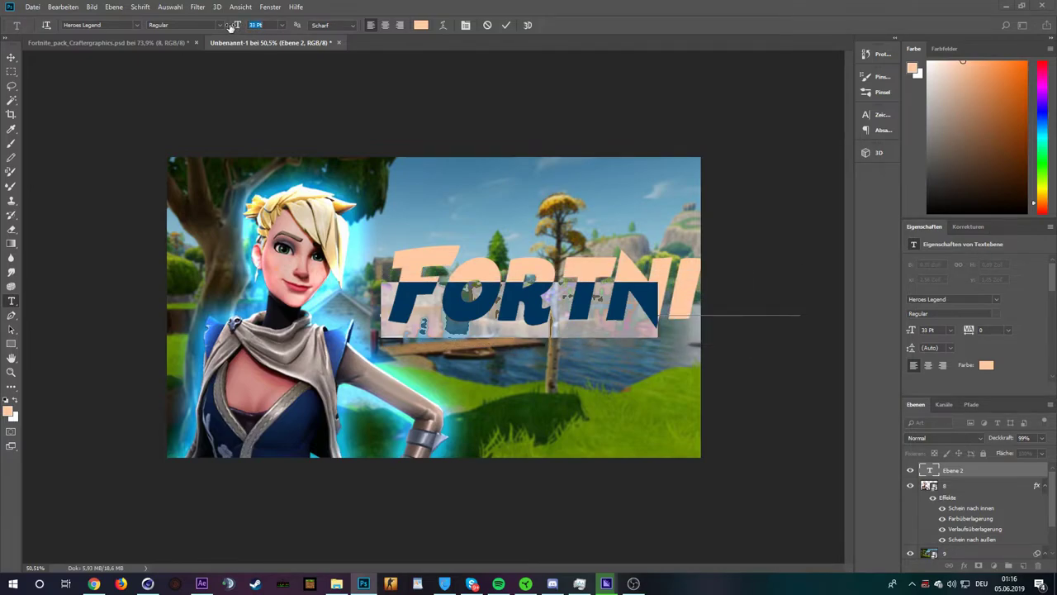
{"action": "left_click", "coordinate": [12, 57]}
{"action": "left_click_drag", "start_coordinate": [477, 287], "coordinate": [474, 297]}
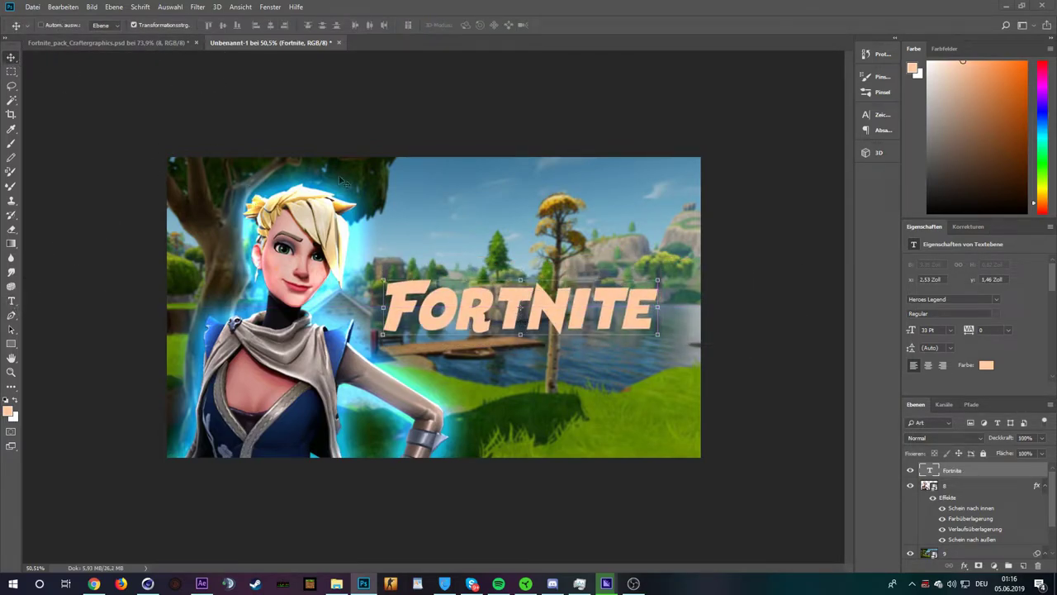
{"action": "left_click", "coordinate": [11, 300]}
{"action": "left_click_drag", "start_coordinate": [380, 303], "coordinate": [656, 314]}
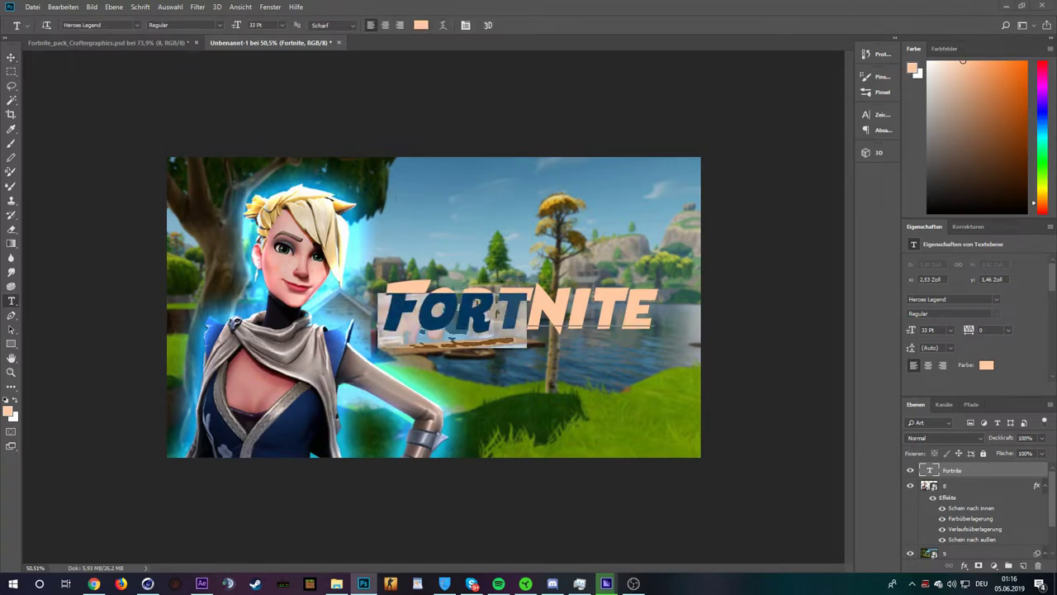
Change the FORTNITE title's font to Bebas Neue
{"action": "left_click", "coordinate": [137, 26]}
{"action": "scroll", "coordinate": [223, 120], "scroll_direction": "up", "scroll_amount": 5}
{"action": "scroll", "coordinate": [223, 121], "scroll_direction": "up", "scroll_amount": 5}
{"action": "scroll", "coordinate": [223, 120], "scroll_direction": "up", "scroll_amount": 5}
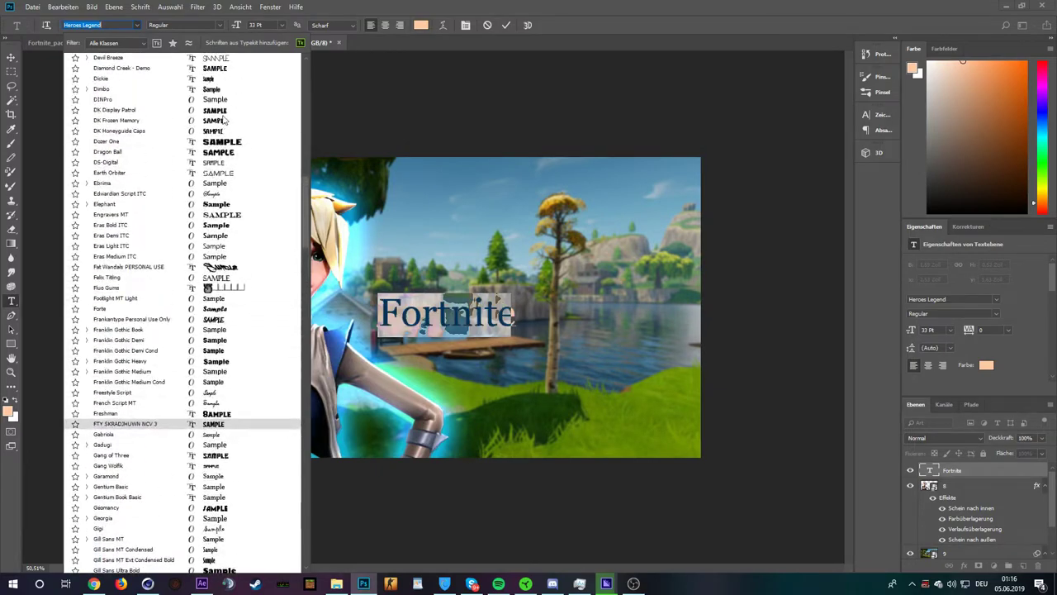
{"action": "scroll", "coordinate": [223, 121], "scroll_direction": "up", "scroll_amount": 5}
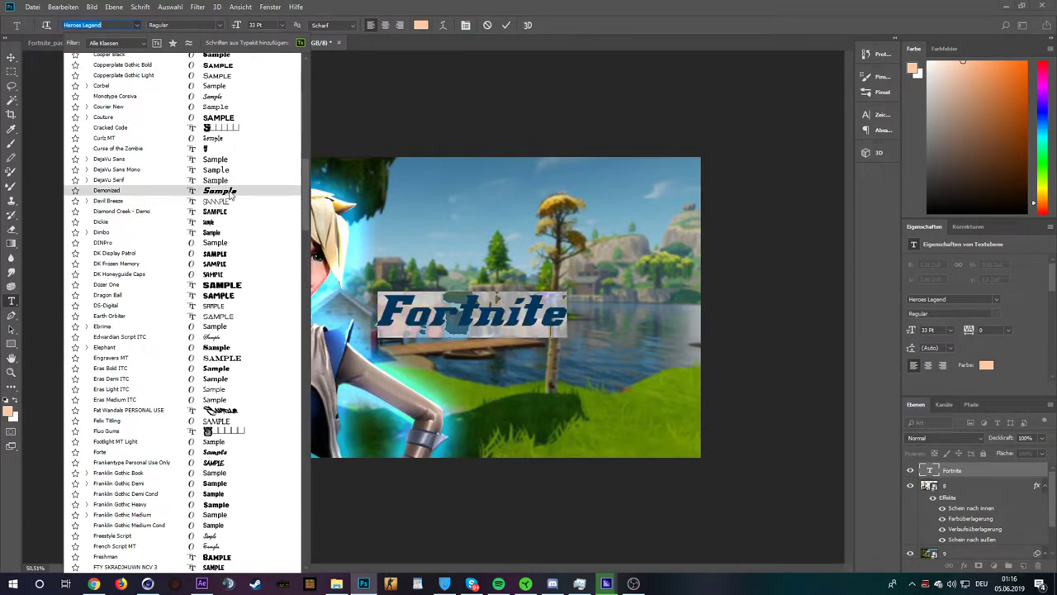
{"action": "scroll", "coordinate": [229, 192], "scroll_direction": "up", "scroll_amount": 2}
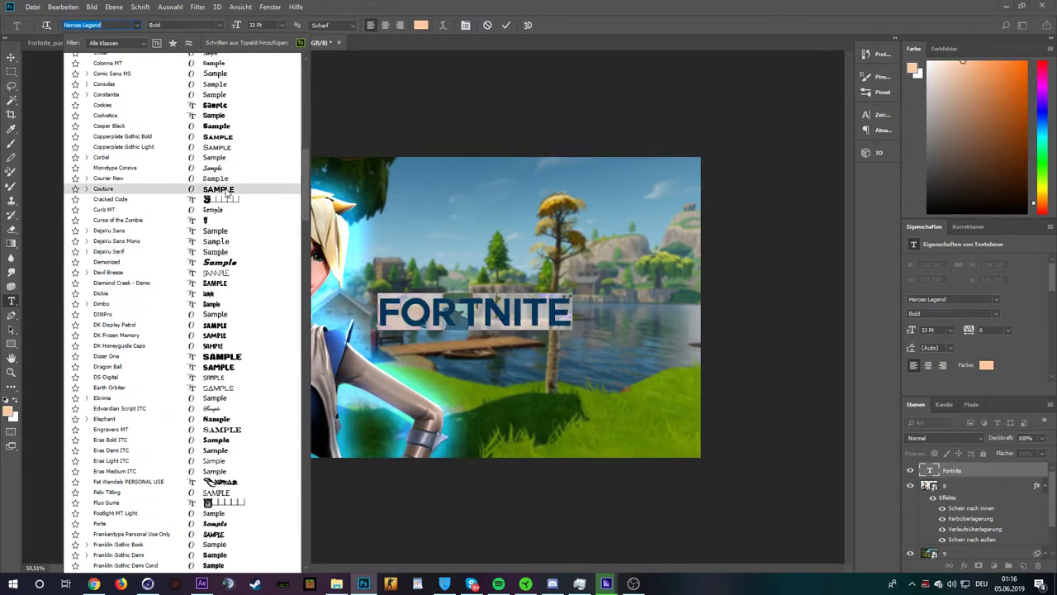
{"action": "scroll", "coordinate": [229, 193], "scroll_direction": "up", "scroll_amount": 1}
{"action": "scroll", "coordinate": [228, 153], "scroll_direction": "up", "scroll_amount": 2}
{"action": "scroll", "coordinate": [228, 153], "scroll_direction": "up", "scroll_amount": 4}
{"action": "scroll", "coordinate": [222, 146], "scroll_direction": "up", "scroll_amount": 2}
{"action": "scroll", "coordinate": [221, 146], "scroll_direction": "up", "scroll_amount": 3}
{"action": "left_click", "coordinate": [222, 180]}
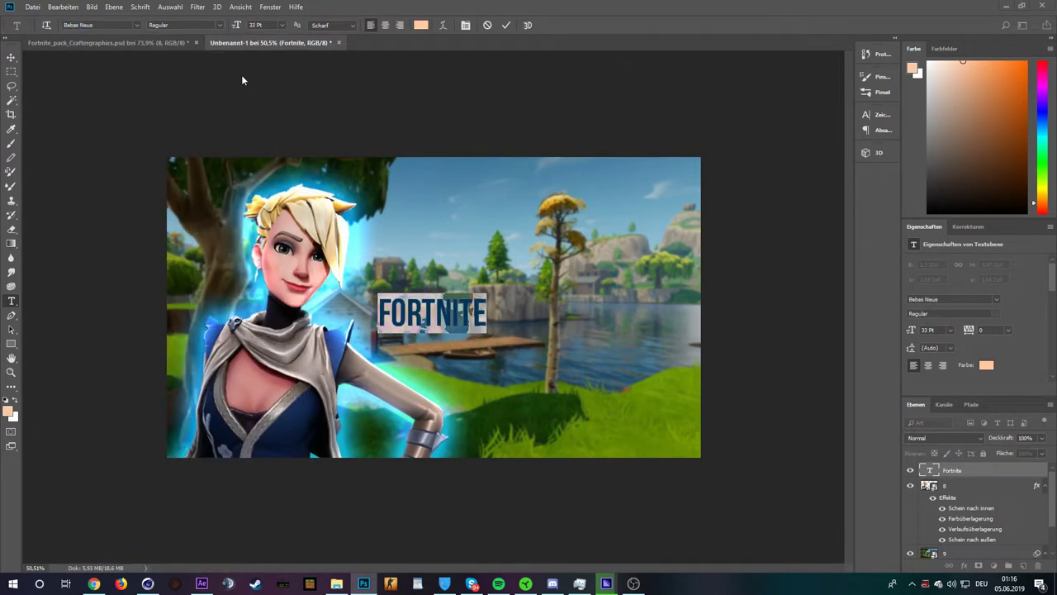
Enlarge the title to 71 pt and move it right and down over the lake
{"action": "left_click_drag", "start_coordinate": [237, 25], "coordinate": [276, 25]}
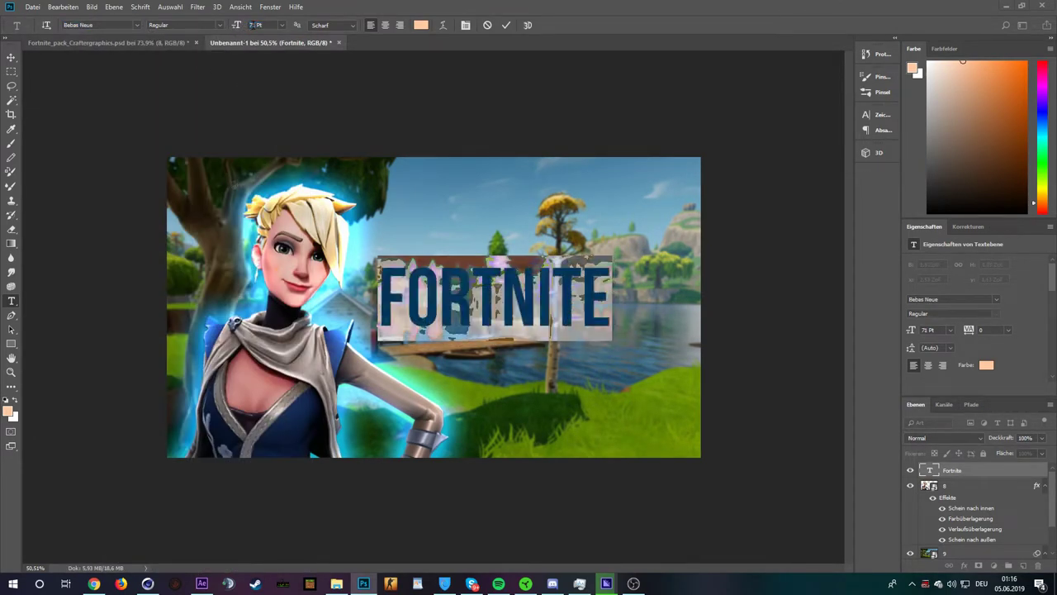
{"action": "left_click", "coordinate": [12, 57]}
{"action": "mouse_move", "coordinate": [538, 299]}
{"action": "left_mouse_down"}
{"action": "mouse_move", "coordinate": [620, 338]}
{"action": "mouse_move", "coordinate": [642, 402]}
{"action": "mouse_move", "coordinate": [576, 319]}
{"action": "mouse_move", "coordinate": [615, 337]}
{"action": "mouse_move", "coordinate": [549, 305]}
{"action": "left_mouse_up"}
{"action": "right_click", "coordinate": [954, 469]}
{"action": "left_click", "coordinate": [889, 108]}
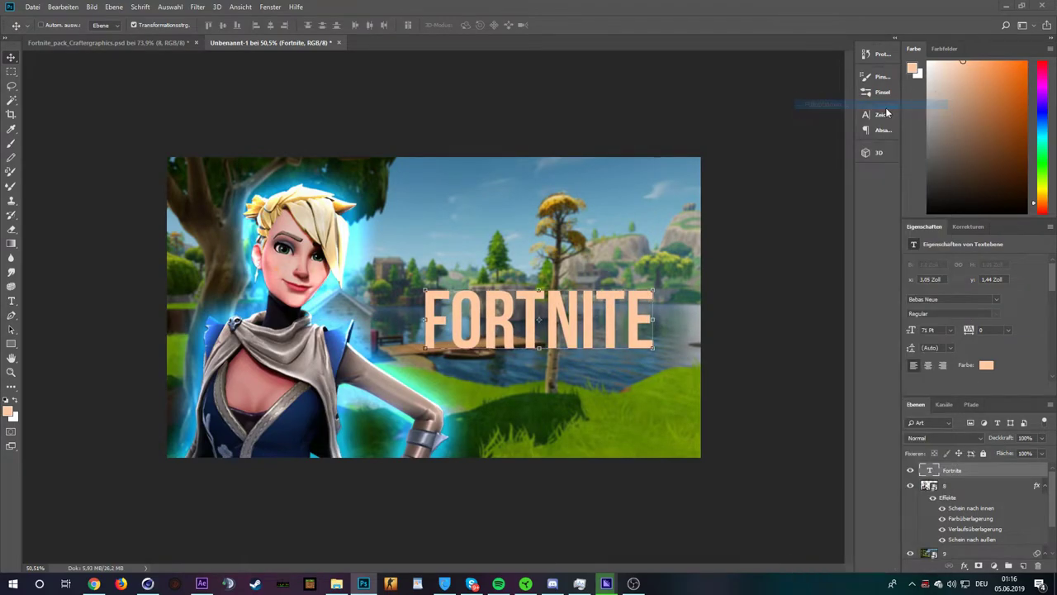
Enable Abgeflachte Kante und Relief on the title: Tiefe 573%, Größe 10 px, shadow opacity 64%
{"action": "key", "text": "Escape"}
{"action": "right_click", "coordinate": [958, 469]}
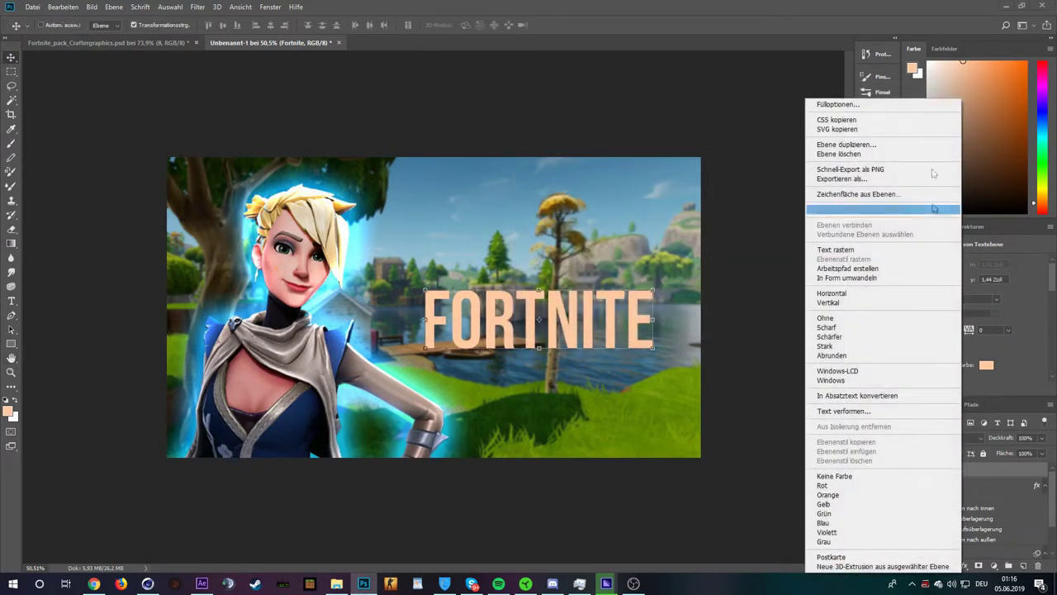
{"action": "left_click", "coordinate": [849, 104]}
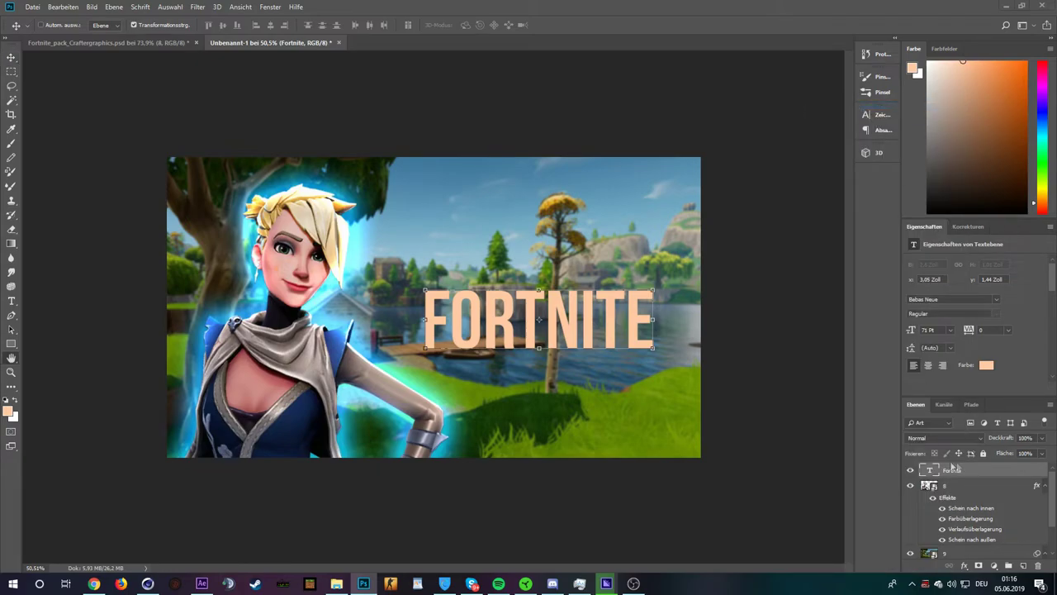
{"action": "left_click_drag", "start_coordinate": [692, 82], "coordinate": [772, 70]}
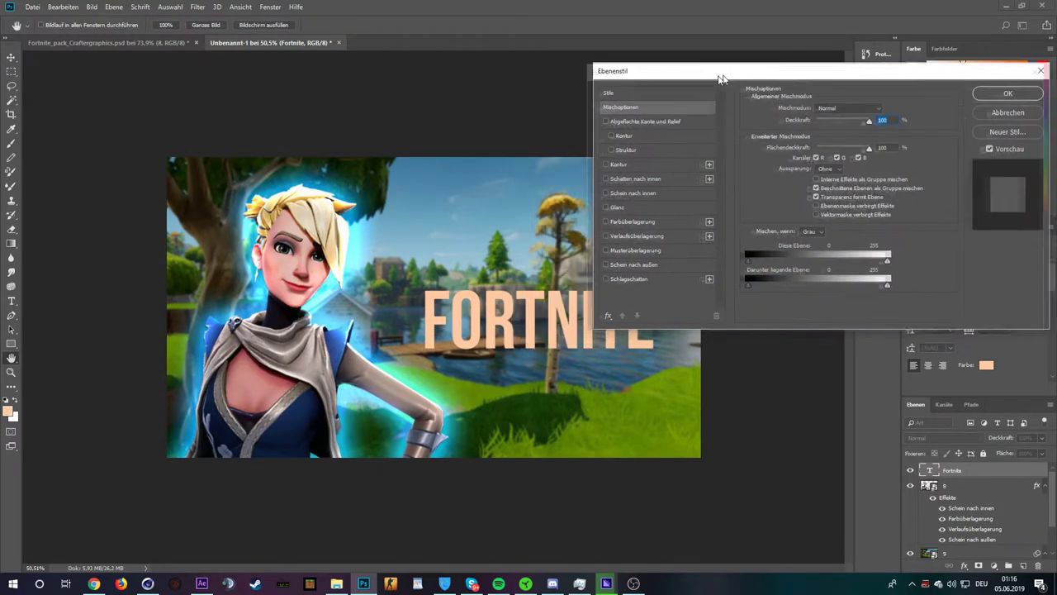
{"action": "left_click", "coordinate": [600, 122]}
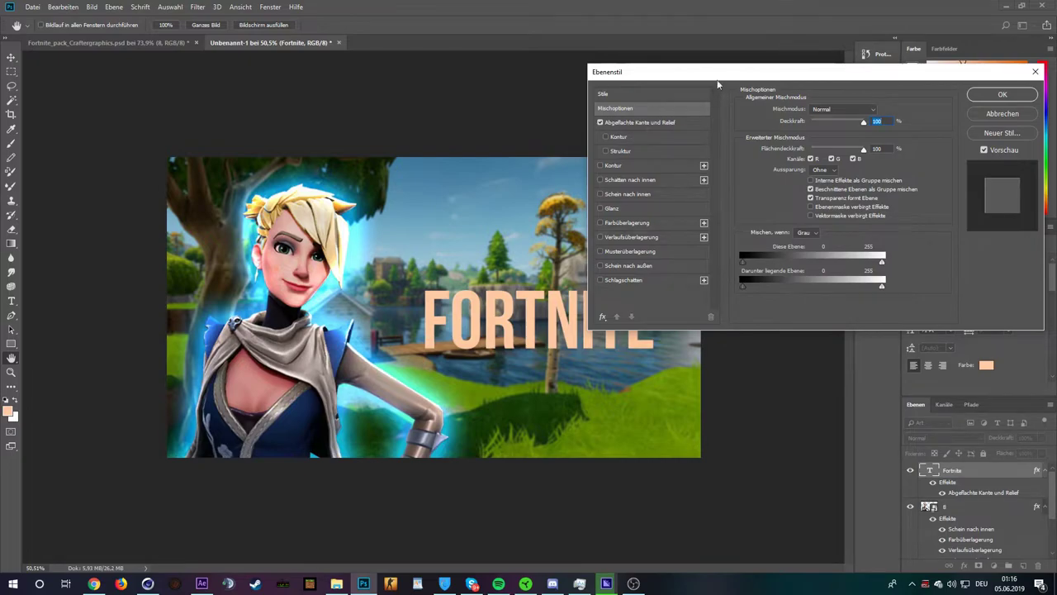
{"action": "left_click_drag", "start_coordinate": [717, 84], "coordinate": [677, 75]}
{"action": "left_click", "coordinate": [614, 112]}
{"action": "mouse_move", "coordinate": [750, 145]}
{"action": "left_mouse_down"}
{"action": "mouse_move", "coordinate": [785, 125]}
{"action": "mouse_move", "coordinate": [768, 124]}
{"action": "mouse_move", "coordinate": [749, 147]}
{"action": "mouse_move", "coordinate": [776, 124]}
{"action": "left_mouse_up"}
{"action": "left_click_drag", "start_coordinate": [775, 285], "coordinate": [770, 286]}
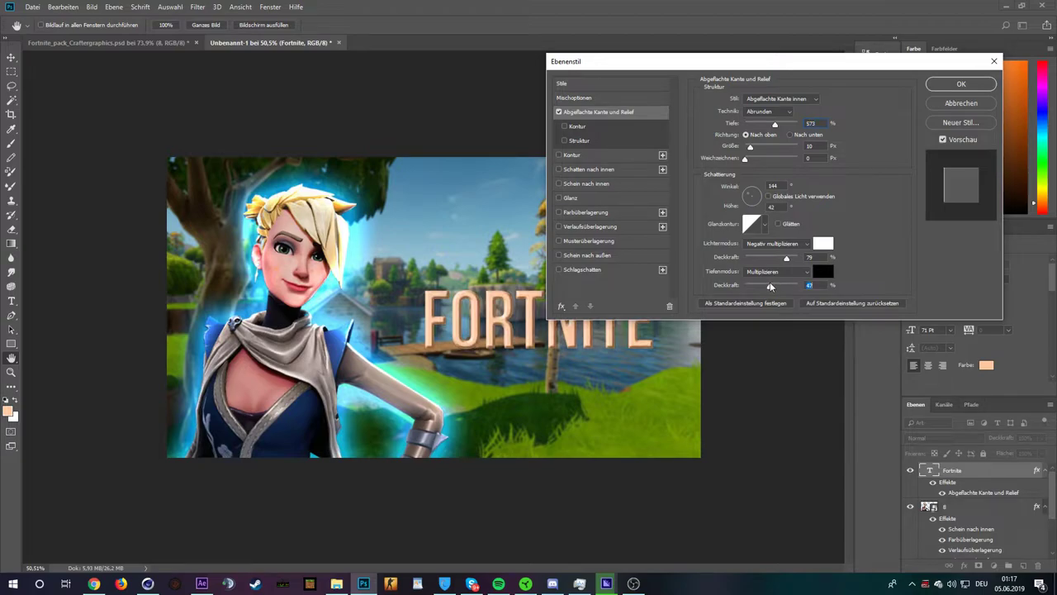
{"action": "left_click_drag", "start_coordinate": [770, 286], "coordinate": [779, 289]}
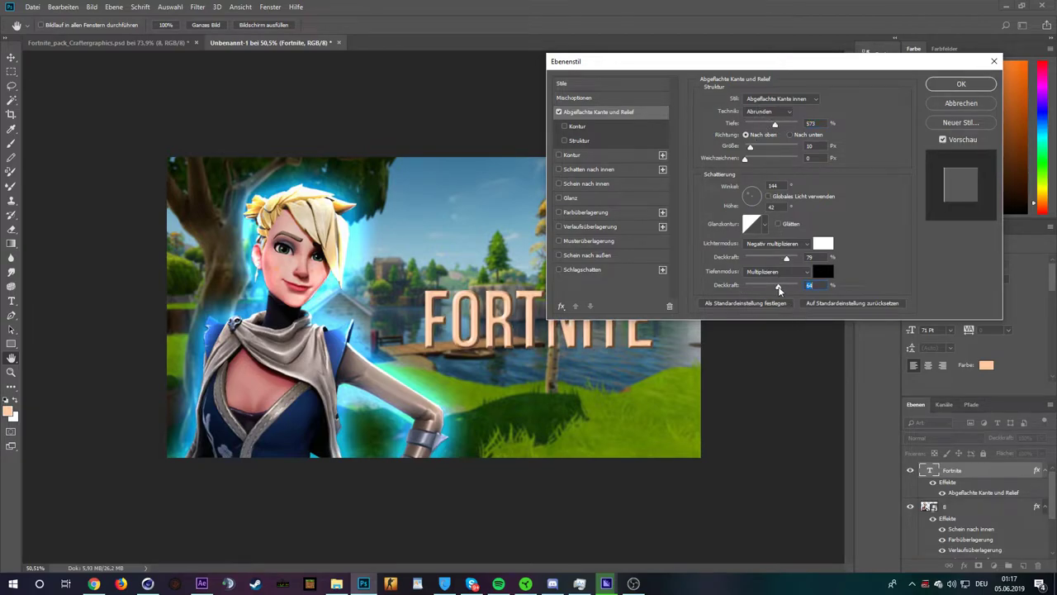
{"action": "left_click_drag", "start_coordinate": [645, 62], "coordinate": [721, 48]}
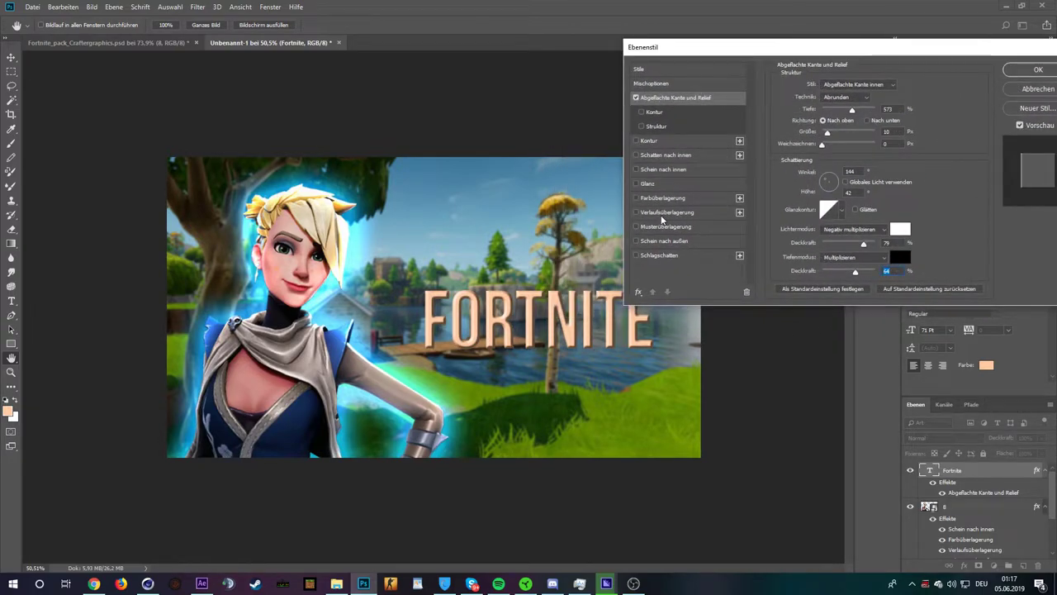
{"action": "left_click", "coordinate": [643, 213]}
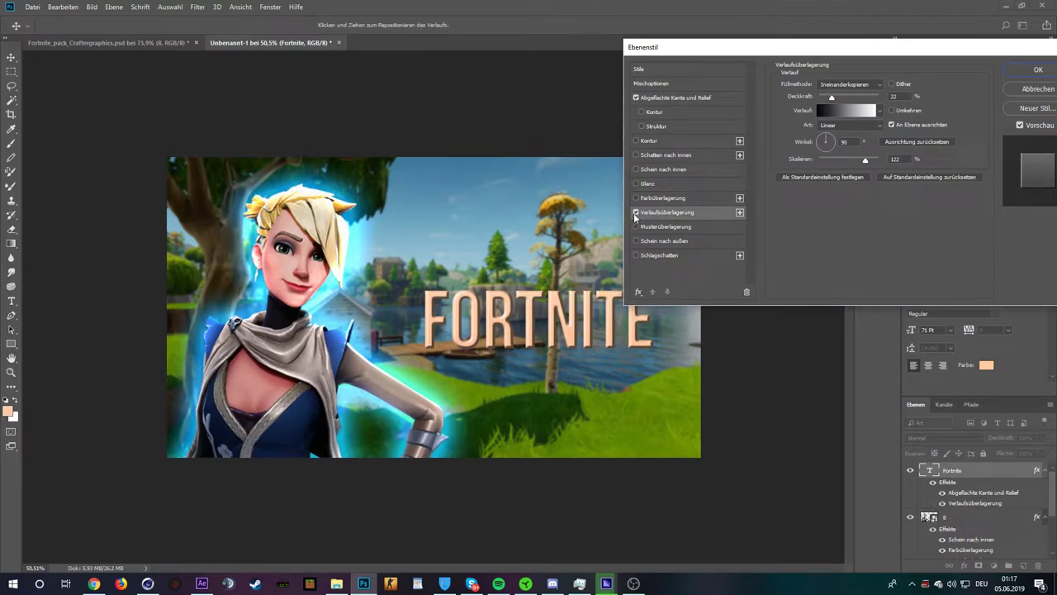
Toggle the title's gradient overlay off and back on and raise its opacity to 100%
{"action": "left_click", "coordinate": [638, 214]}
{"action": "left_click", "coordinate": [666, 216]}
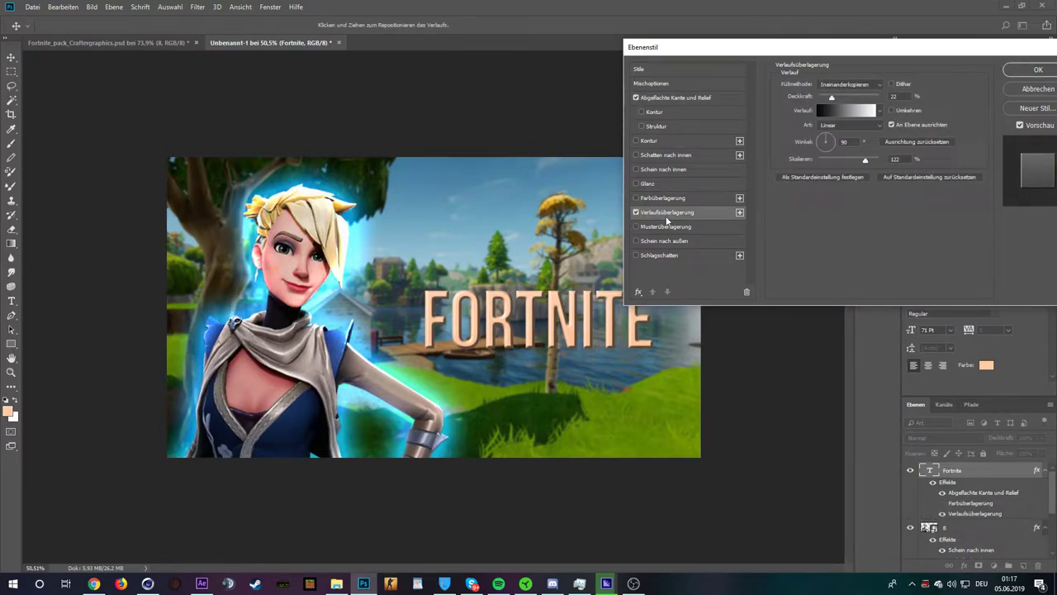
{"action": "left_click", "coordinate": [850, 112]}
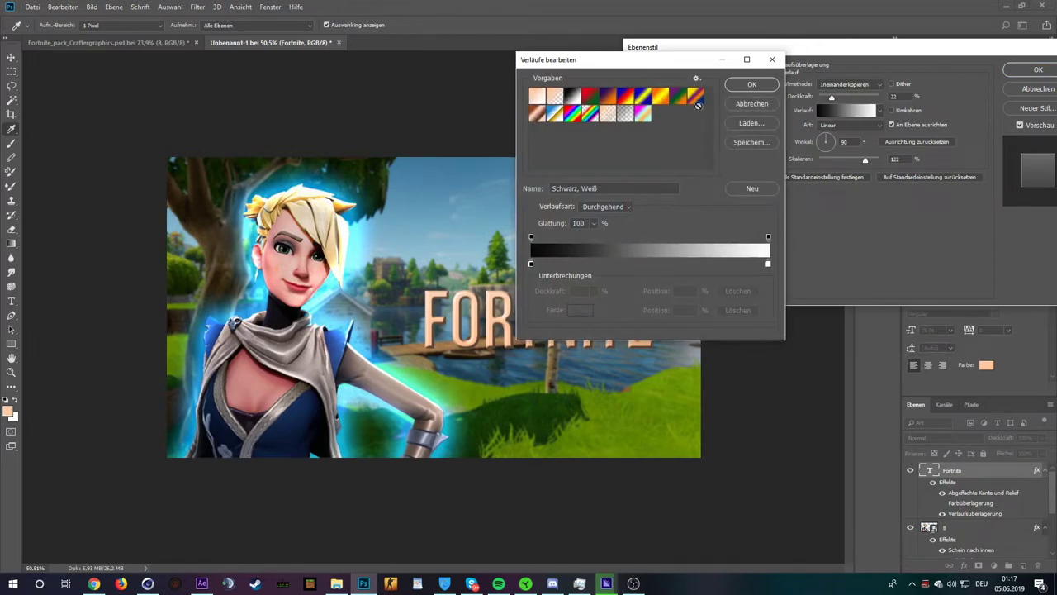
{"action": "key", "text": "Return"}
{"action": "left_click_drag", "start_coordinate": [833, 96], "coordinate": [938, 134]}
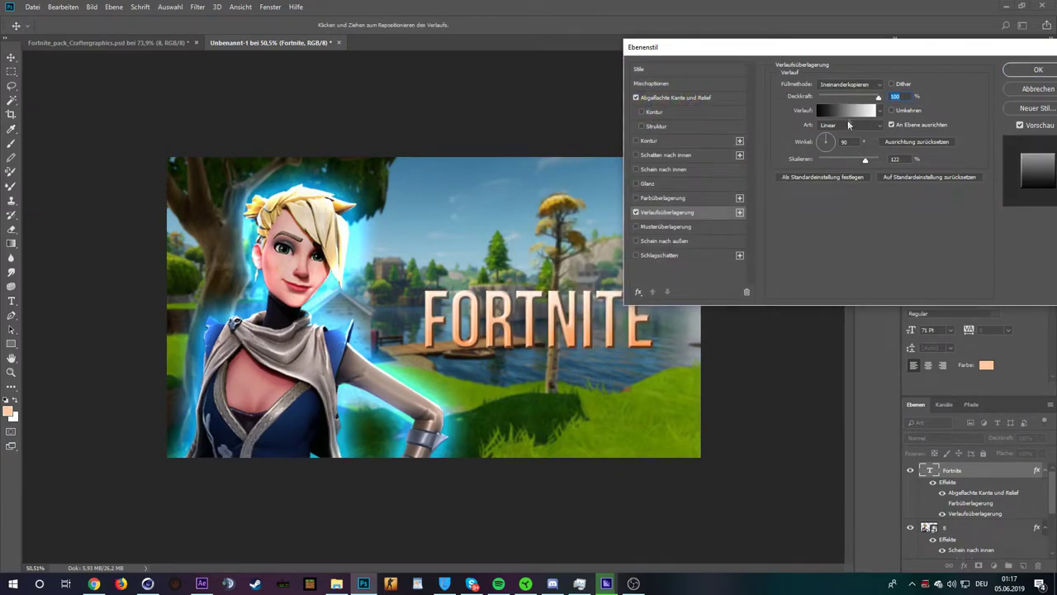
Start the gradient from the yellow-violet-orange-blue preset and add three extra stops
{"action": "left_click", "coordinate": [854, 110]}
{"action": "left_click_drag", "start_coordinate": [638, 63], "coordinate": [765, 64]}
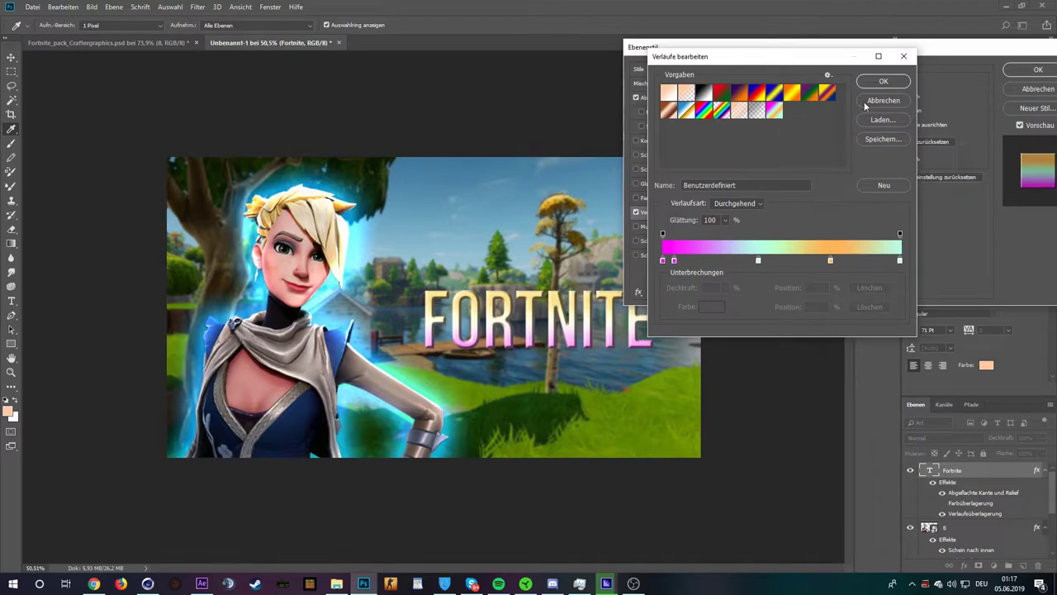
{"action": "left_click", "coordinate": [827, 93]}
{"action": "left_click", "coordinate": [703, 93]}
{"action": "left_click", "coordinate": [753, 261]}
{"action": "left_click", "coordinate": [777, 261]}
{"action": "left_click", "coordinate": [663, 261]}
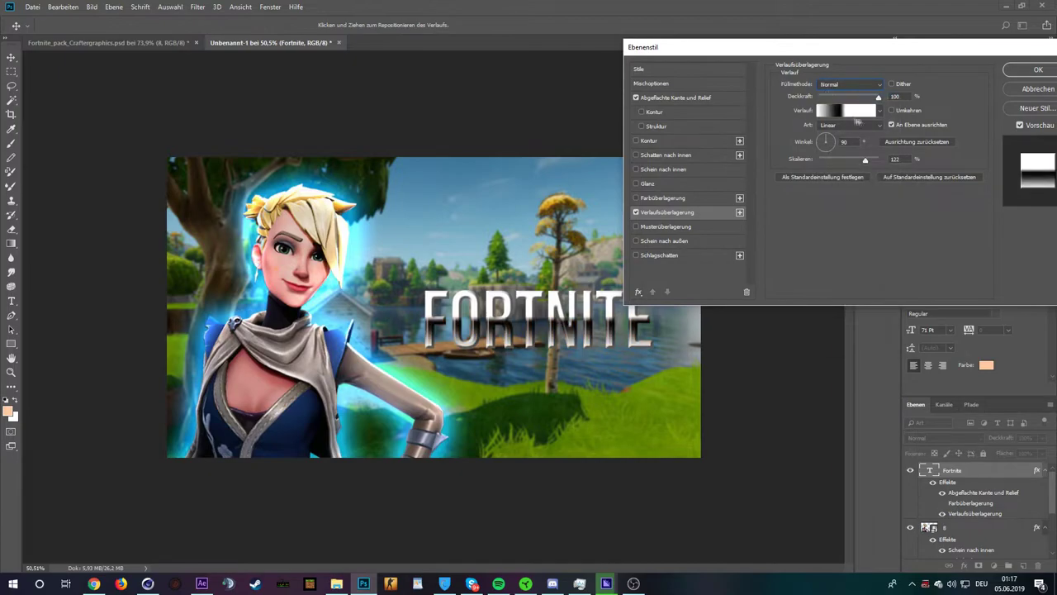
Colour two middle gradient stops blue #1c5bb9 and slide them to the right
{"action": "double_click", "coordinate": [753, 261]}
{"action": "type", "text": "1c5bb9"}
{"action": "key", "text": "Return"}
{"action": "double_click", "coordinate": [777, 261]}
{"action": "type", "text": "1c5bb9"}
{"action": "key", "text": "Return"}
{"action": "mouse_move", "coordinate": [777, 261]}
{"action": "left_mouse_down"}
{"action": "mouse_move", "coordinate": [786, 261]}
{"action": "mouse_move", "coordinate": [767, 261]}
{"action": "left_mouse_up"}
Give the leftmost stop a blue and the end stop a cyan shade
{"action": "left_click", "coordinate": [663, 261]}
{"action": "left_click", "coordinate": [809, 242]}
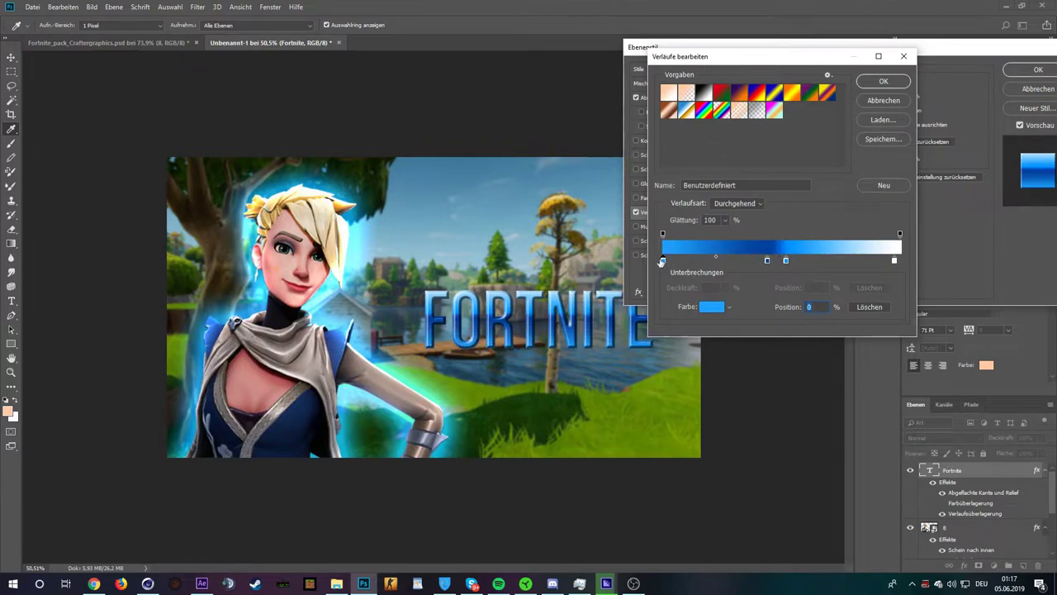
{"action": "left_click", "coordinate": [711, 307]}
{"action": "key", "text": "Return"}
{"action": "left_click", "coordinate": [711, 307]}
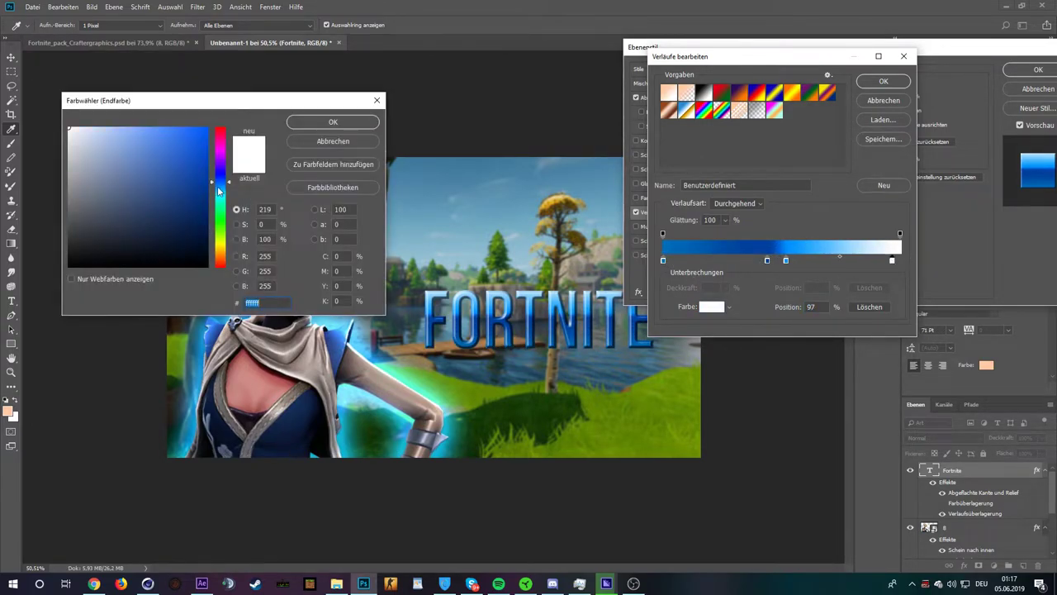
{"action": "left_click_drag", "start_coordinate": [219, 190], "coordinate": [221, 196]}
{"action": "key", "text": "Return"}
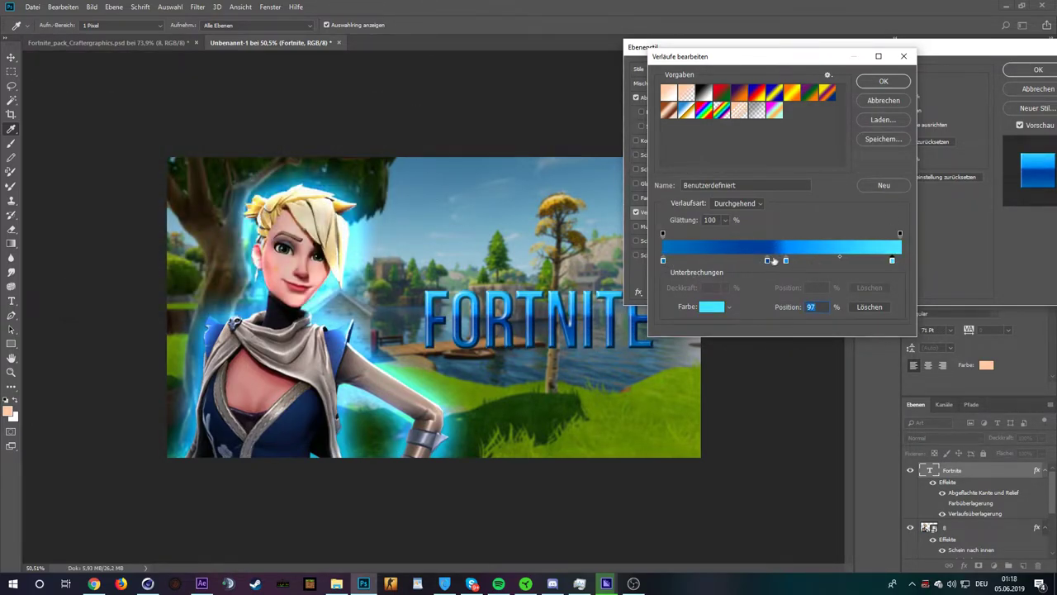
Add a cyan stop, move a blue stop to 49%, accept, and sharply reduce the gradient scale
{"action": "left_click", "coordinate": [849, 261]}
{"action": "left_click_drag", "start_coordinate": [785, 261], "coordinate": [777, 261]}
{"action": "left_click", "coordinate": [874, 84]}
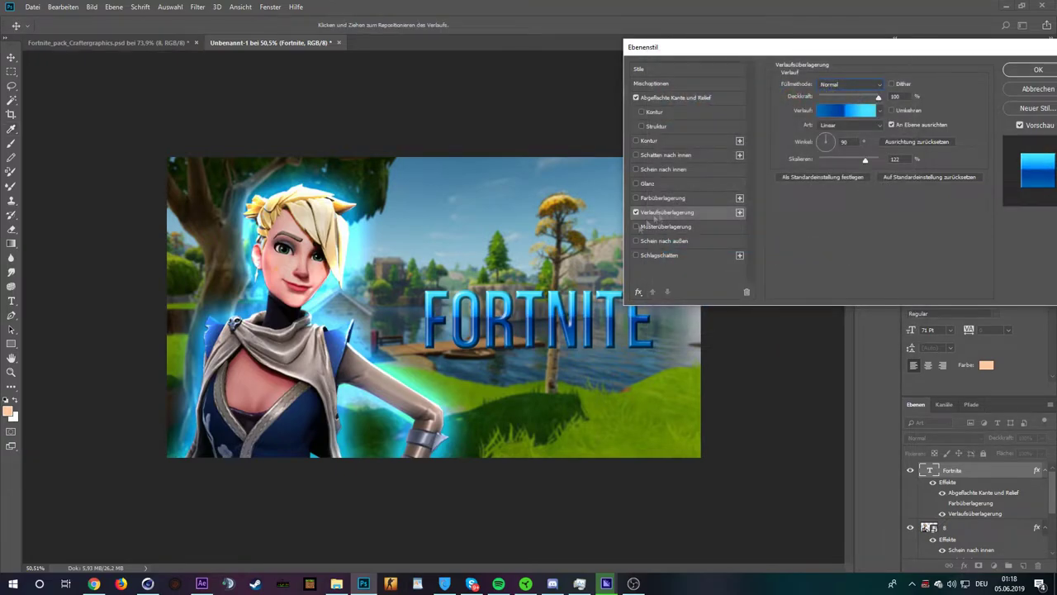
{"action": "left_click_drag", "start_coordinate": [878, 161], "coordinate": [826, 161]}
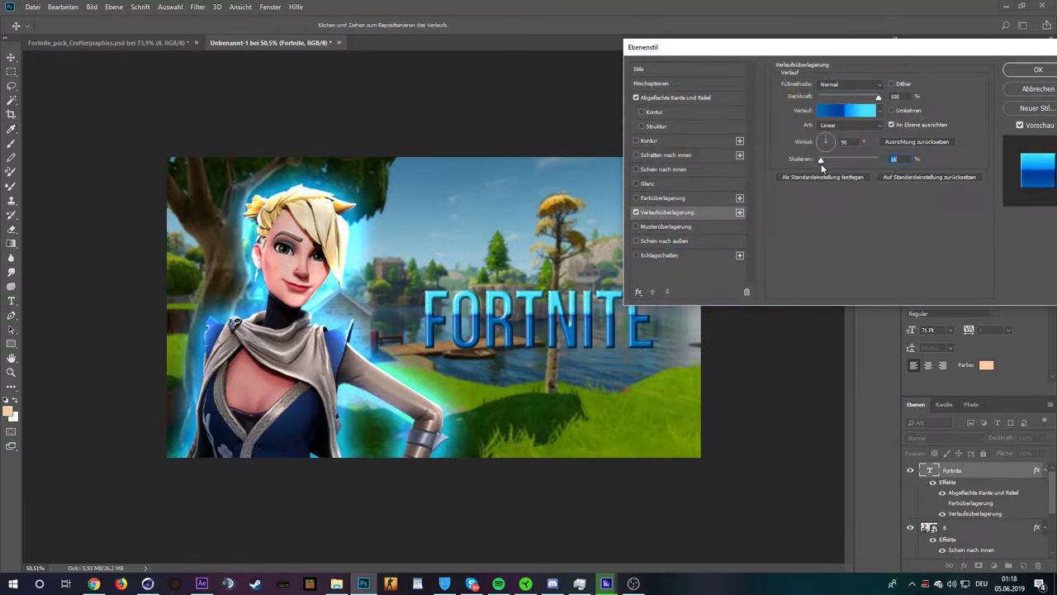
Add a stop at 59% and recolour the 59% and 95% stops, the latter light cyan
{"action": "left_click", "coordinate": [841, 111]}
{"action": "left_click", "coordinate": [803, 261]}
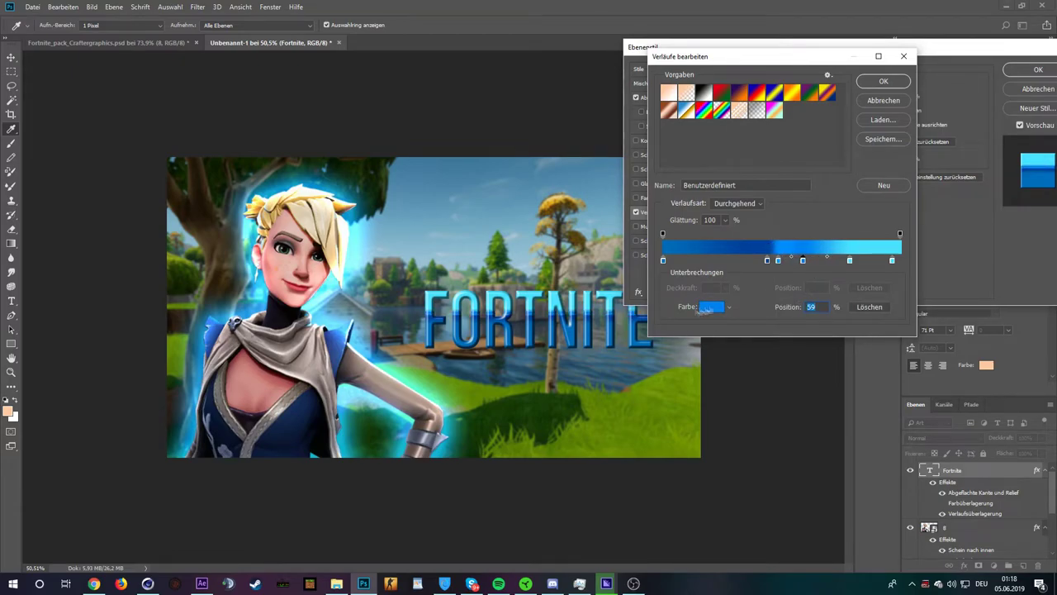
{"action": "double_click", "coordinate": [803, 261]}
{"action": "left_click", "coordinate": [889, 260]}
{"action": "double_click", "coordinate": [889, 260]}
{"action": "left_click", "coordinate": [333, 121]}
Move a cyan stop to 19%, remove another cyan stop, confirm the blue gradient, and enable a drop shadow
{"action": "mouse_move", "coordinate": [850, 260]}
{"action": "left_mouse_down"}
{"action": "mouse_move", "coordinate": [709, 261]}
{"action": "mouse_move", "coordinate": [709, 285]}
{"action": "left_mouse_up"}
{"action": "left_click_drag", "start_coordinate": [889, 260], "coordinate": [841, 260]}
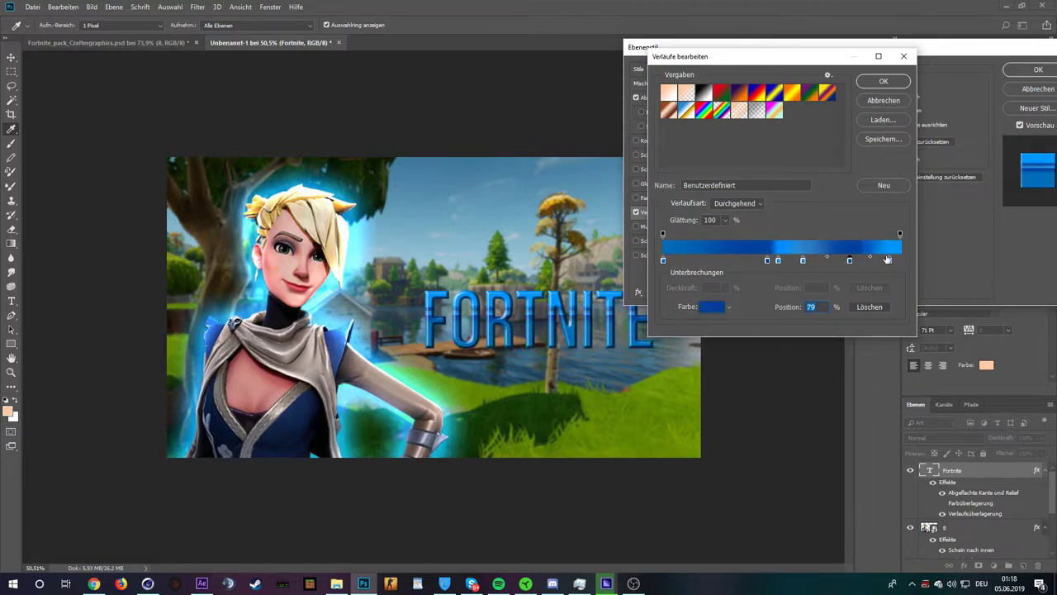
{"action": "key", "text": "Return"}
{"action": "left_click", "coordinate": [646, 256]}
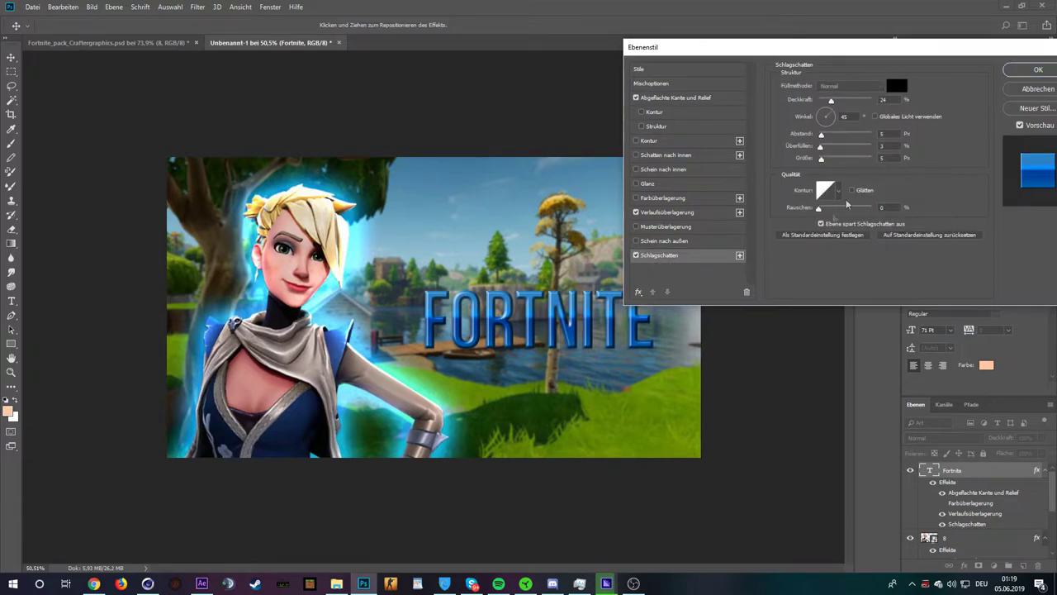
Set the drop shadow to 100% opacity, distance 8 and size 18, and try out an outer glow
{"action": "left_click_drag", "start_coordinate": [831, 100], "coordinate": [973, 100]}
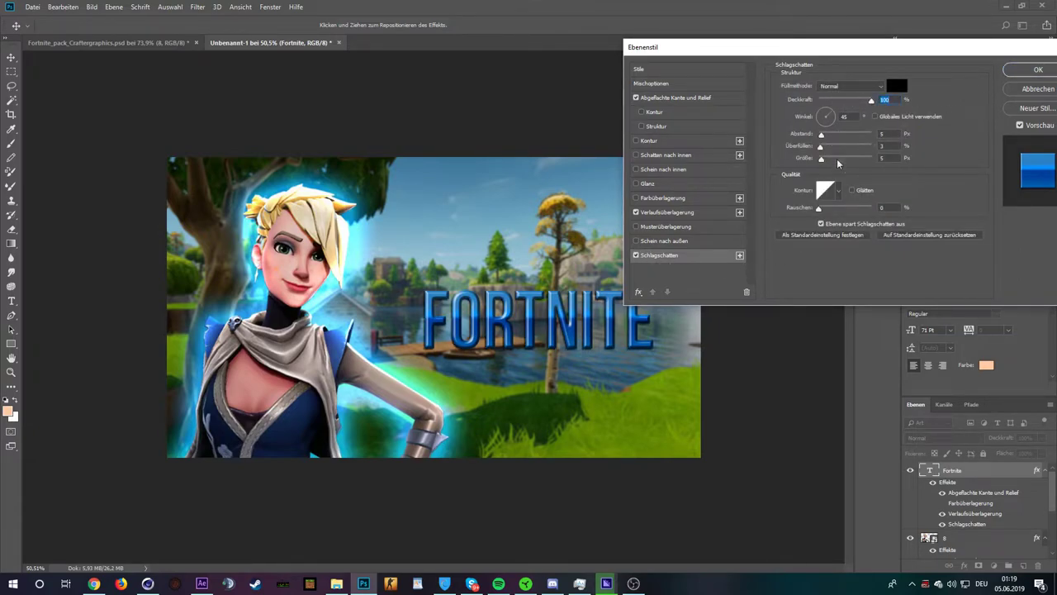
{"action": "mouse_move", "coordinate": [822, 158]}
{"action": "left_mouse_down"}
{"action": "mouse_move", "coordinate": [829, 164]}
{"action": "mouse_move", "coordinate": [823, 134]}
{"action": "left_mouse_up"}
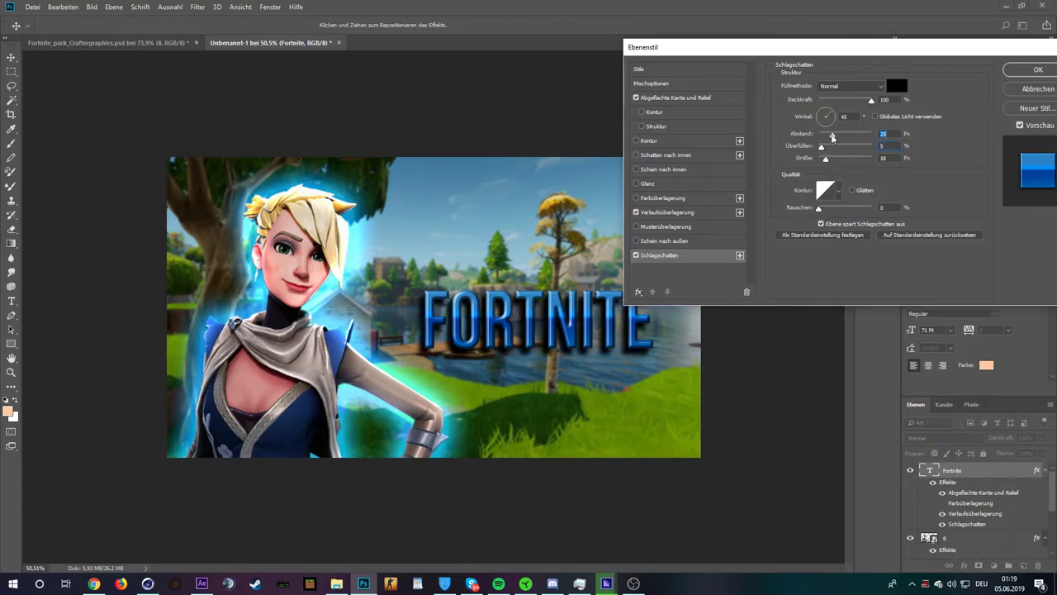
{"action": "left_click", "coordinate": [636, 241]}
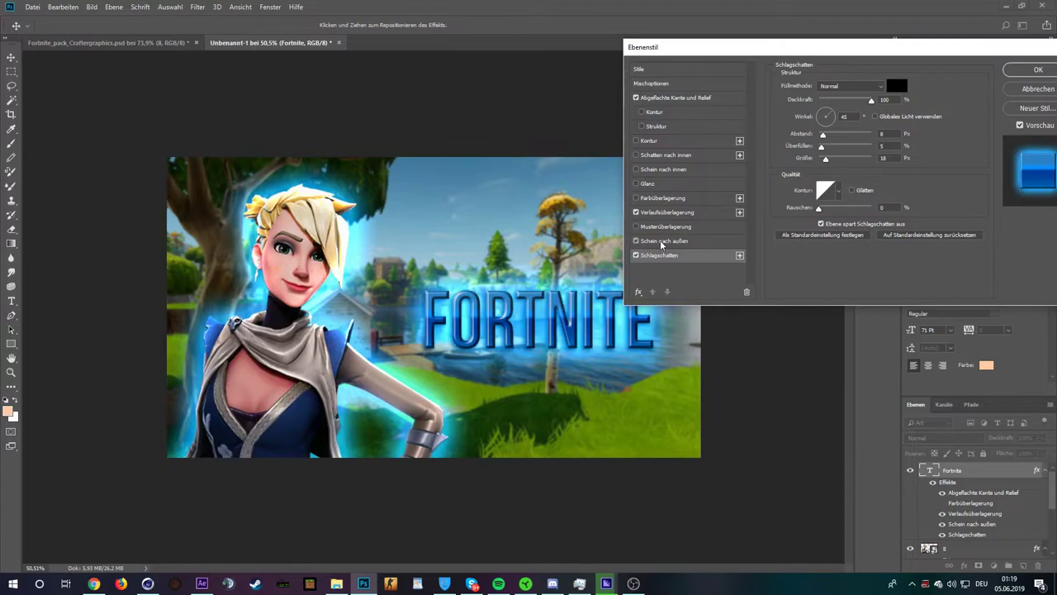
{"action": "left_click", "coordinate": [641, 241]}
{"action": "left_click", "coordinate": [637, 241]}
{"action": "left_click", "coordinate": [637, 241]}
{"action": "left_click", "coordinate": [636, 242]}
{"action": "left_click", "coordinate": [671, 240]}
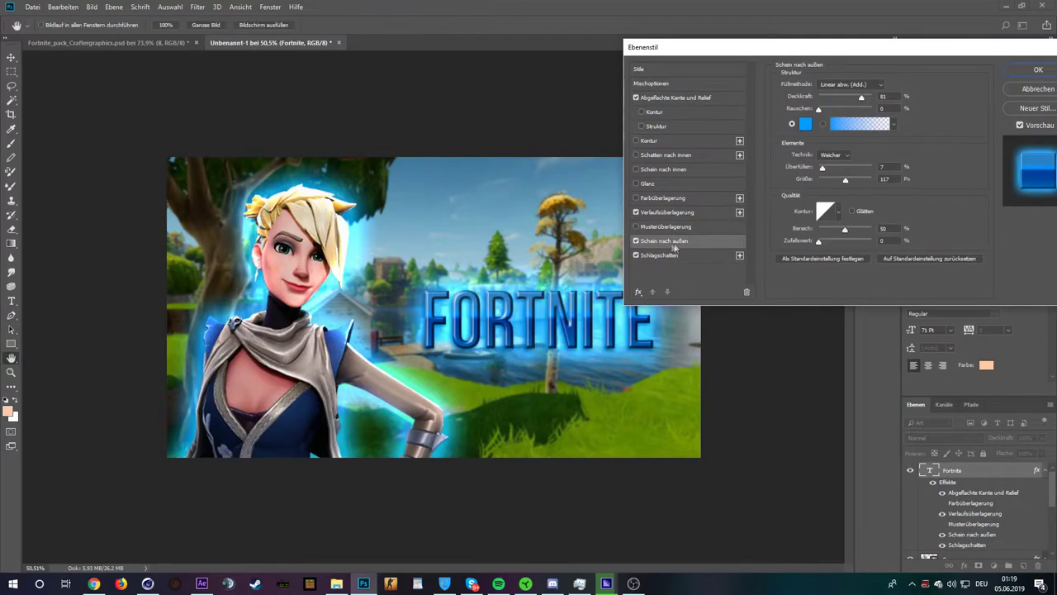
{"action": "mouse_move", "coordinate": [827, 181]}
{"action": "left_mouse_down"}
{"action": "mouse_move", "coordinate": [837, 181]}
{"action": "mouse_move", "coordinate": [827, 180]}
{"action": "left_mouse_up"}
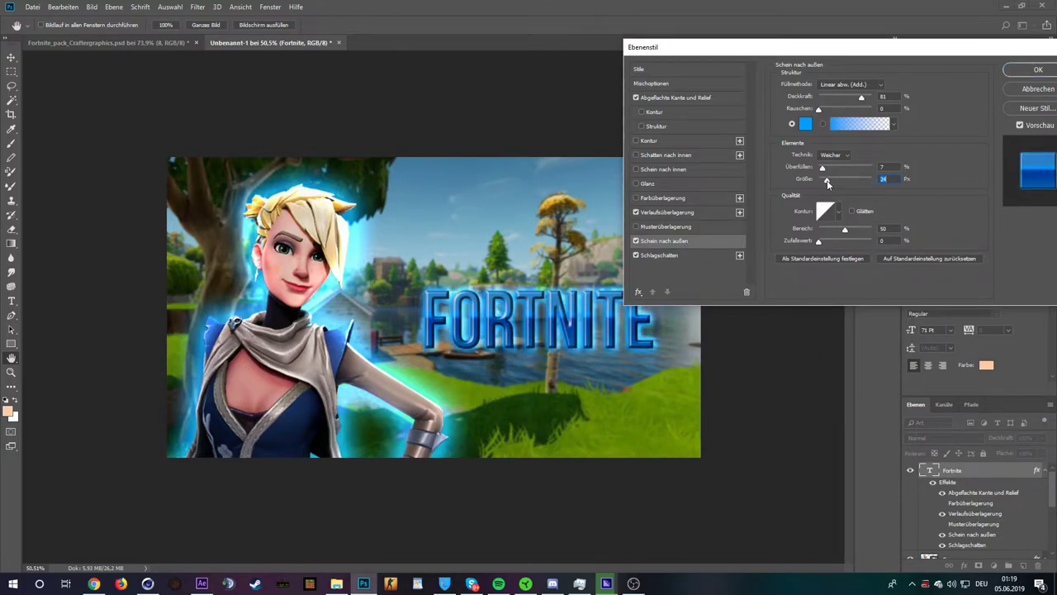
{"action": "key", "text": "Return"}
Reopen the title's layer style, switch the outer glow off, and apply it
{"action": "right_click", "coordinate": [973, 487]}
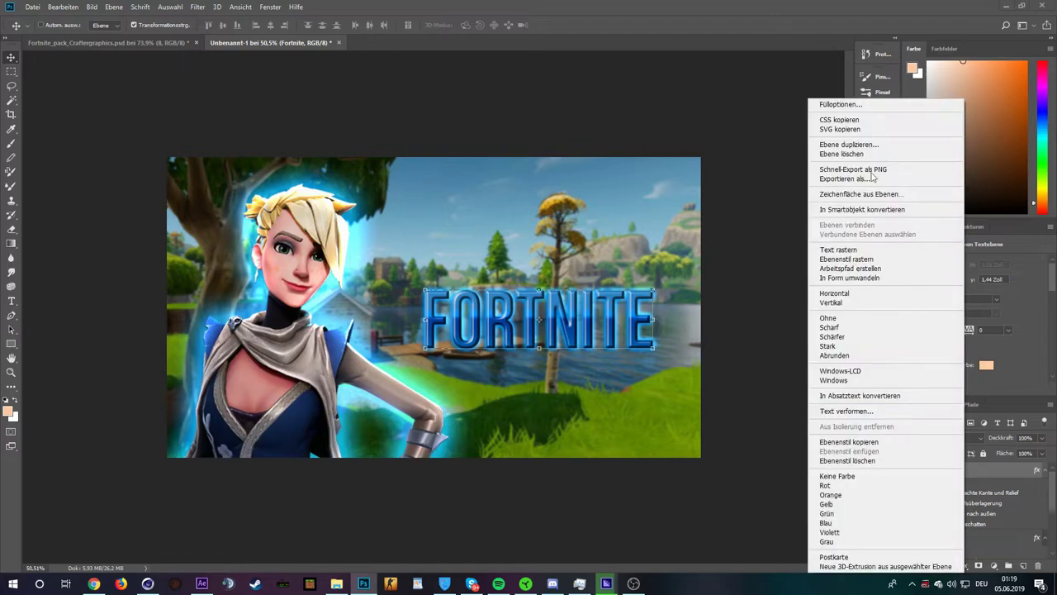
{"action": "left_click", "coordinate": [873, 106]}
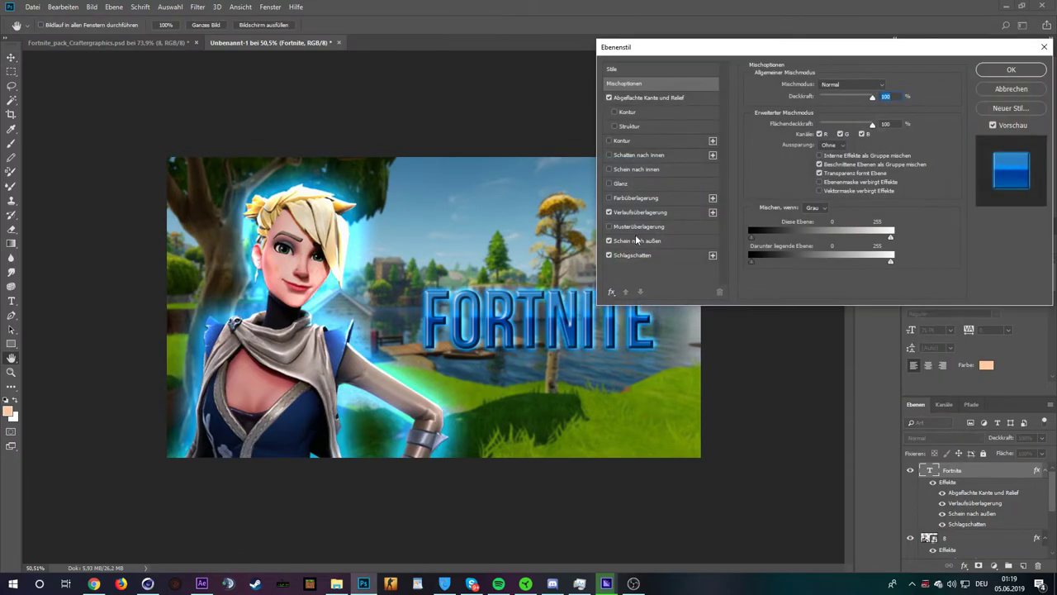
{"action": "left_click", "coordinate": [636, 240]}
{"action": "left_click", "coordinate": [609, 241]}
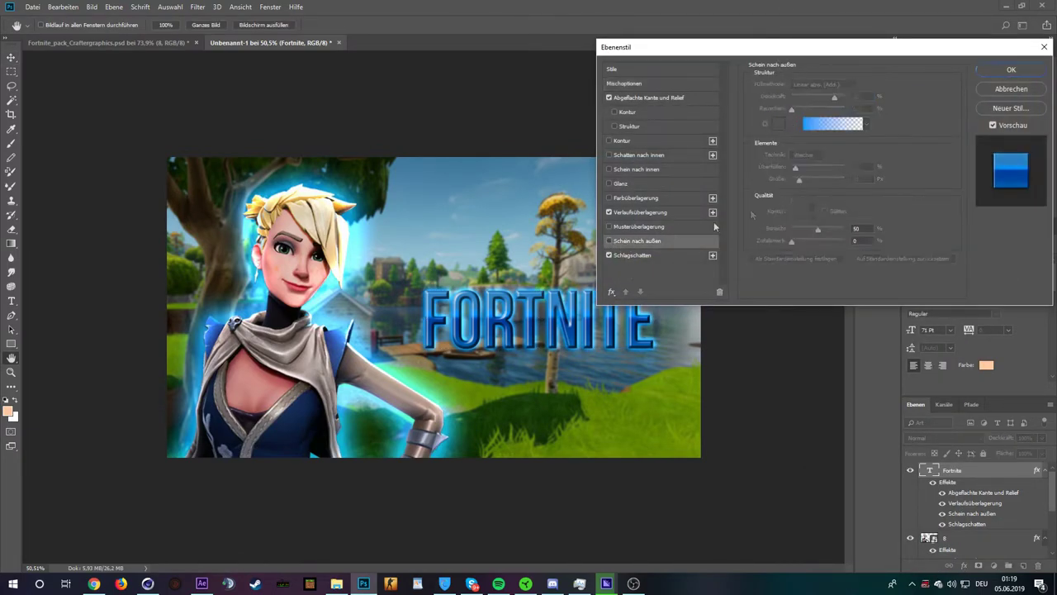
{"action": "left_click", "coordinate": [991, 89]}
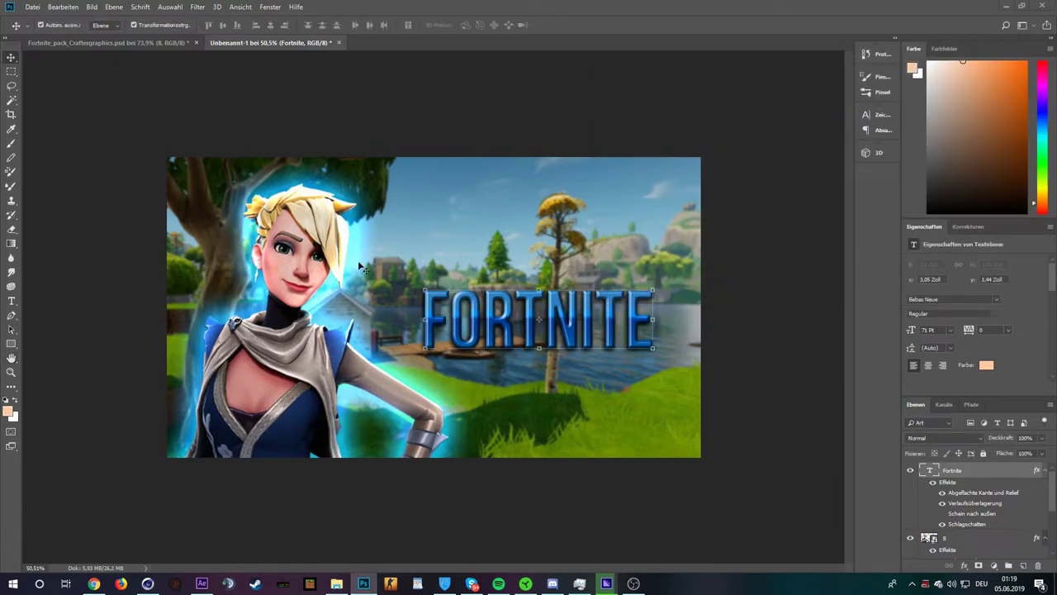
Select the blurred background layer 9 and add a new empty layer above it
{"action": "scroll", "coordinate": [359, 269], "scroll_direction": "down", "scroll_amount": 2}
{"action": "scroll", "coordinate": [363, 293], "scroll_direction": "up", "scroll_amount": 3}
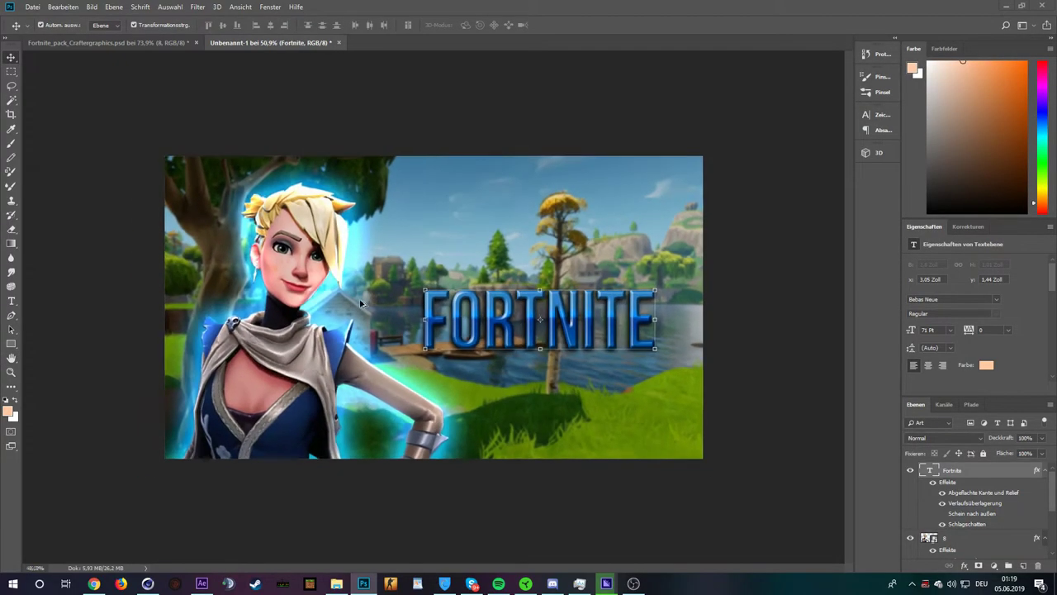
{"action": "scroll", "coordinate": [360, 304], "scroll_direction": "down", "scroll_amount": 2}
{"action": "scroll", "coordinate": [436, 307], "scroll_direction": "up", "scroll_amount": 2}
{"action": "scroll", "coordinate": [436, 308], "scroll_direction": "up", "scroll_amount": 1}
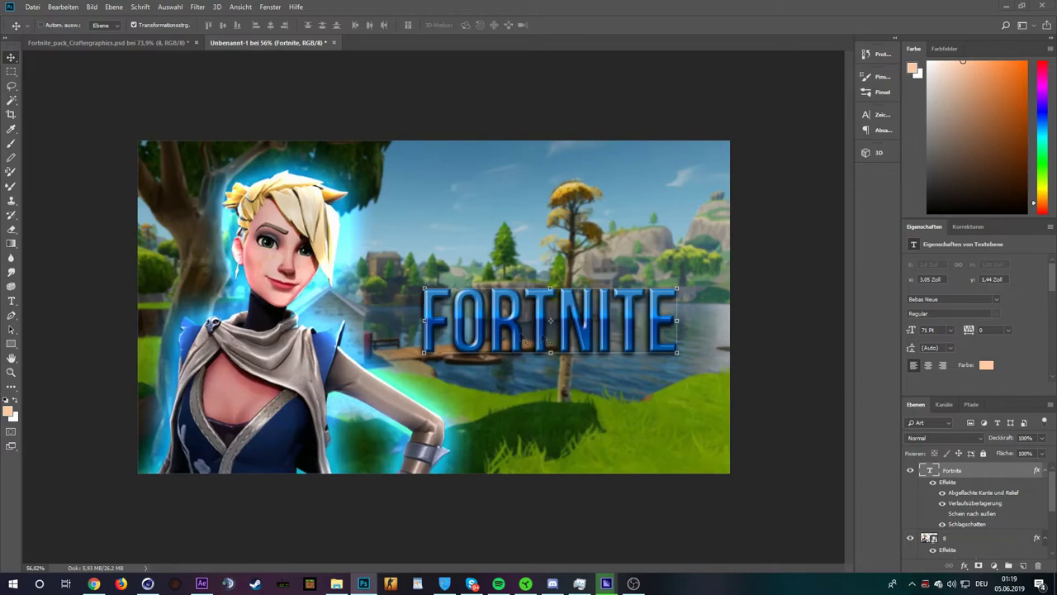
{"action": "scroll", "coordinate": [547, 338], "scroll_direction": "down", "scroll_amount": 1}
{"action": "scroll", "coordinate": [639, 385], "scroll_direction": "down", "scroll_amount": 1}
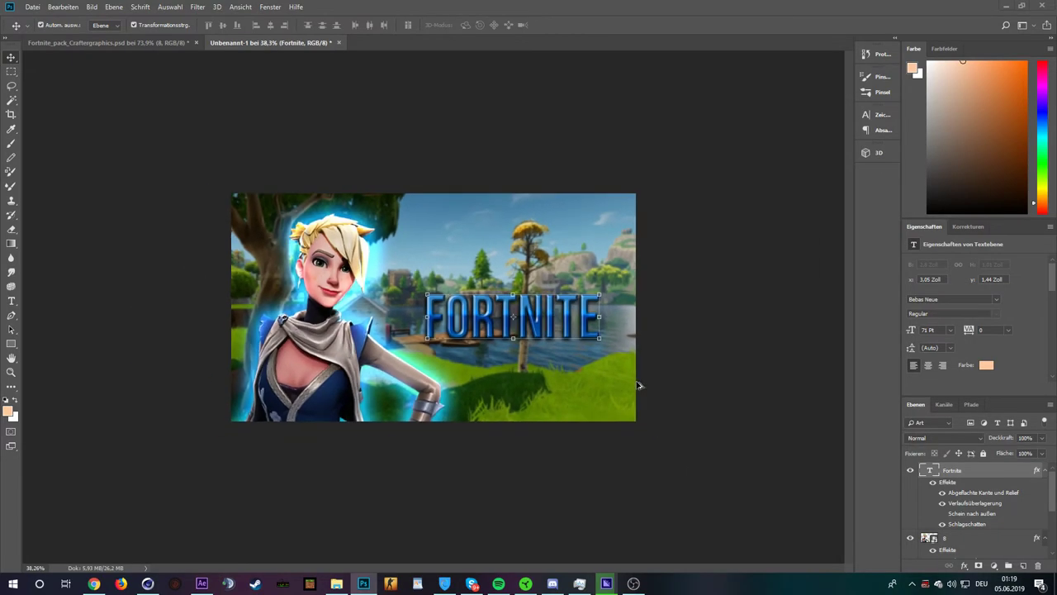
{"action": "scroll", "coordinate": [950, 516], "scroll_direction": "down", "scroll_amount": 3}
{"action": "left_click", "coordinate": [958, 516]}
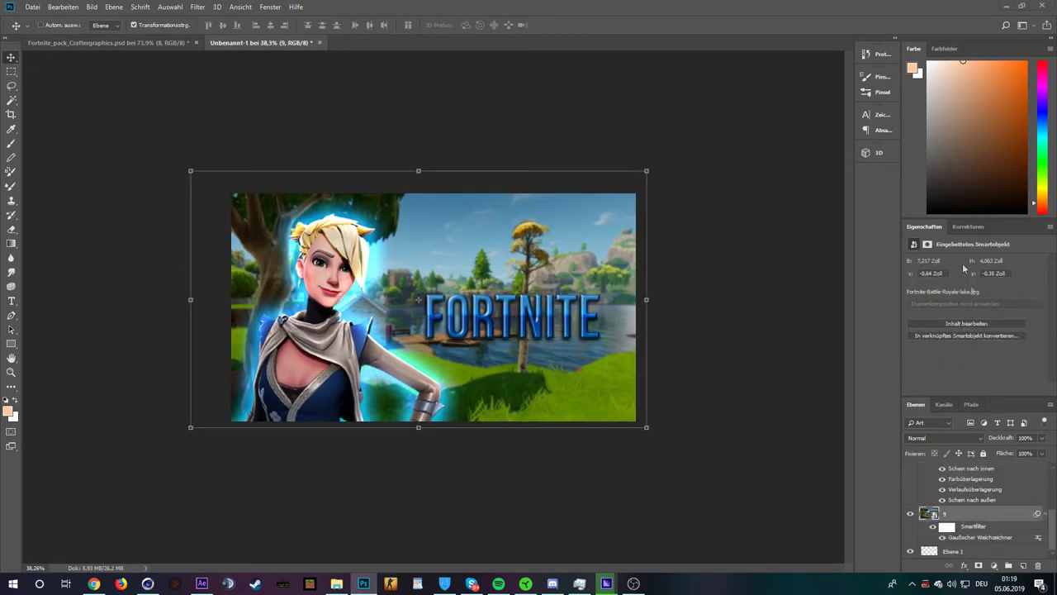
{"action": "left_click", "coordinate": [1024, 566]}
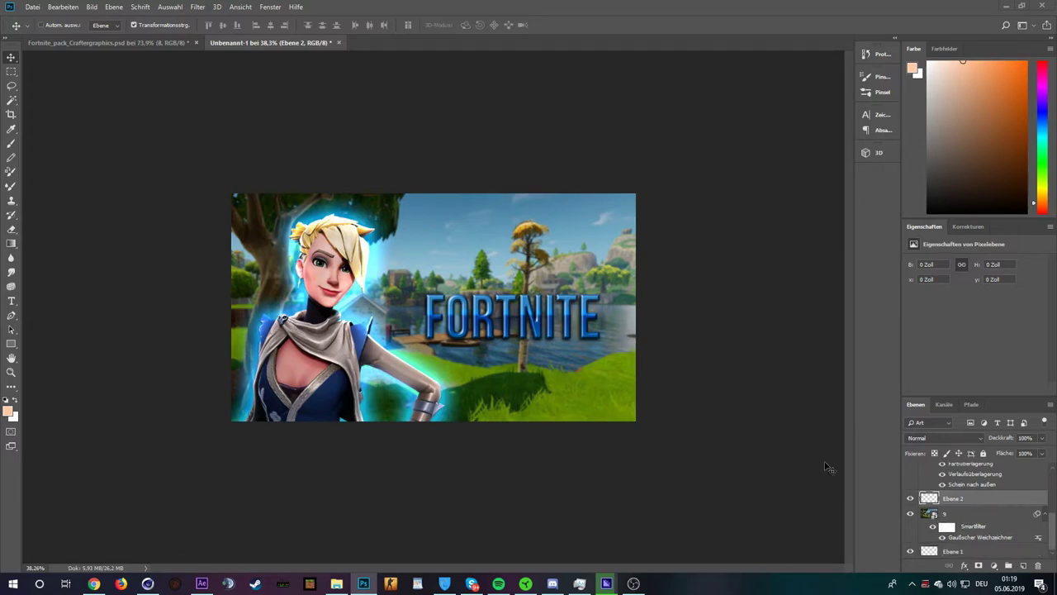
Pick the Brush tool, select layer Ebene 2, and make the soft round brush much larger
{"action": "left_click", "coordinate": [10, 144]}
{"action": "left_click", "coordinate": [48, 24]}
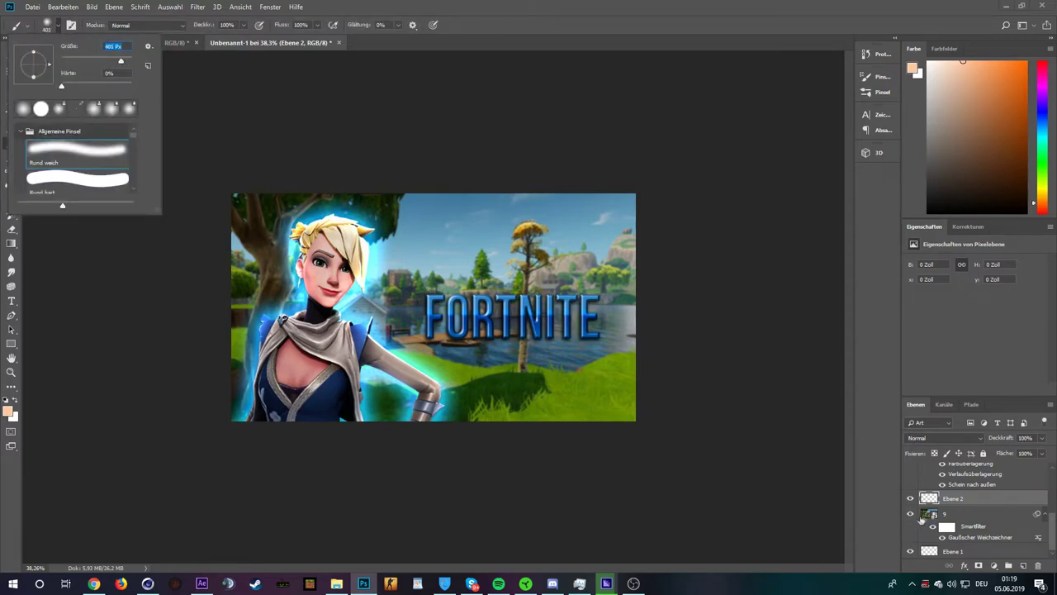
{"action": "left_click", "coordinate": [966, 524]}
{"action": "scroll", "coordinate": [969, 514], "scroll_direction": "up", "scroll_amount": 3}
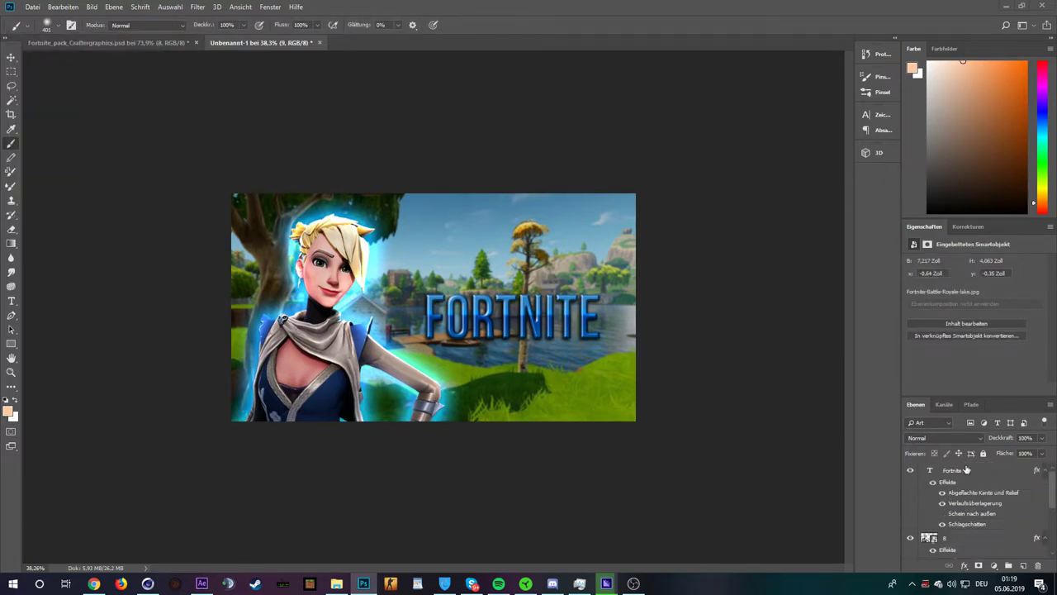
{"action": "scroll", "coordinate": [962, 495], "scroll_direction": "down", "scroll_amount": 3}
{"action": "left_click", "coordinate": [961, 499]}
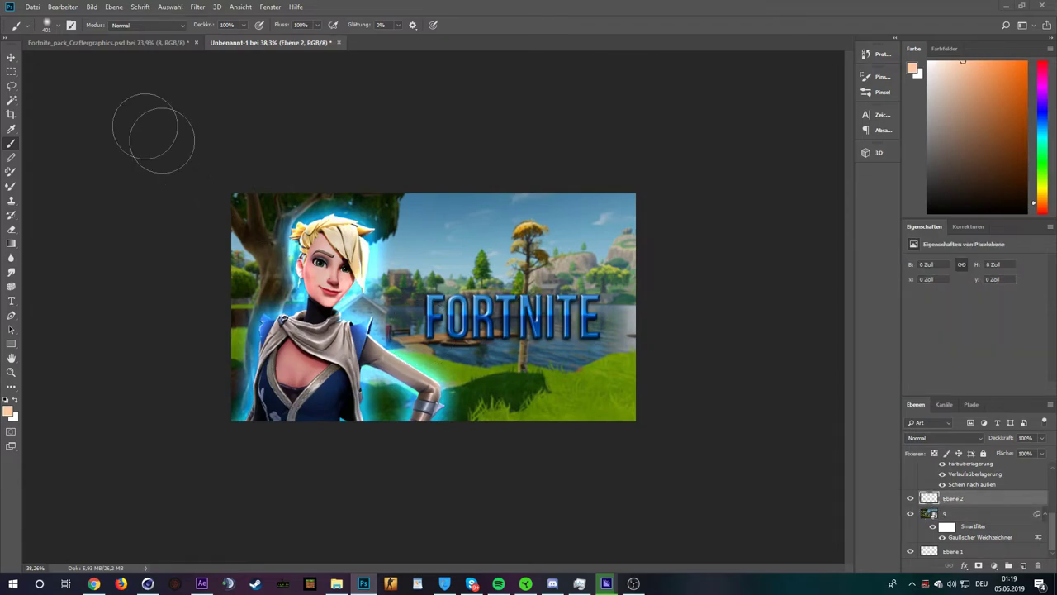
{"action": "left_click", "coordinate": [51, 25]}
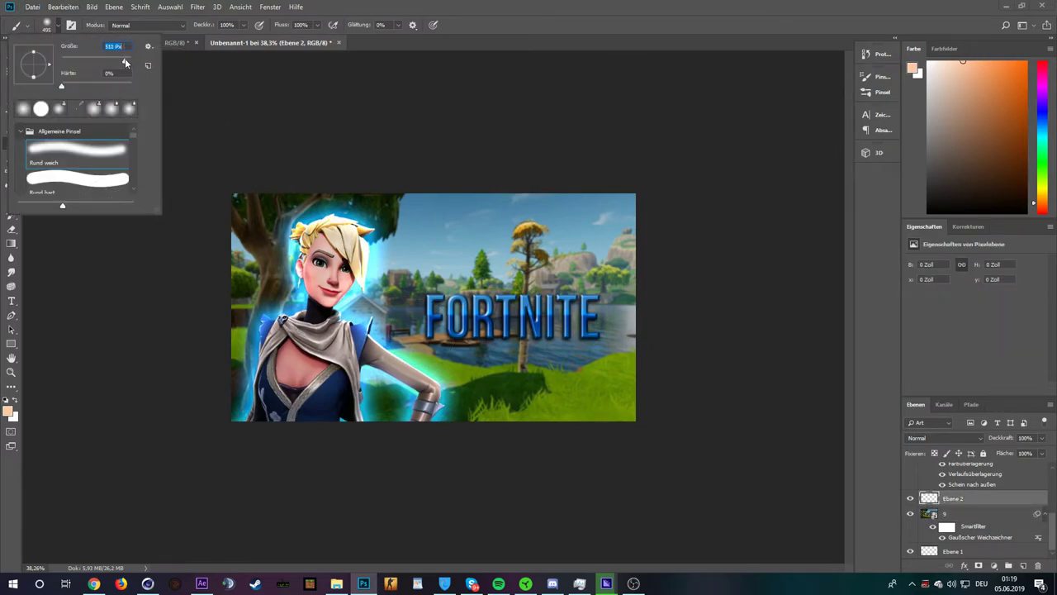
{"action": "left_click_drag", "start_coordinate": [125, 63], "coordinate": [126, 62]}
Set the foreground colour to white and paint soft white haze across the top of the image
{"action": "left_click", "coordinate": [9, 411]}
{"action": "left_click_drag", "start_coordinate": [133, 136], "coordinate": [70, 128]}
{"action": "key", "text": "Return"}
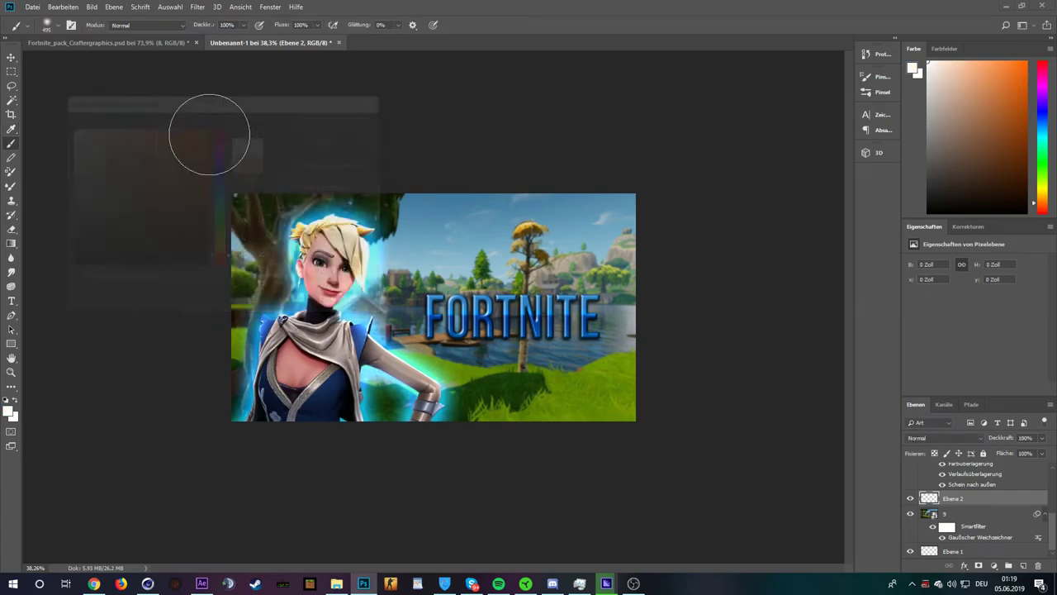
{"action": "left_click", "coordinate": [237, 258]}
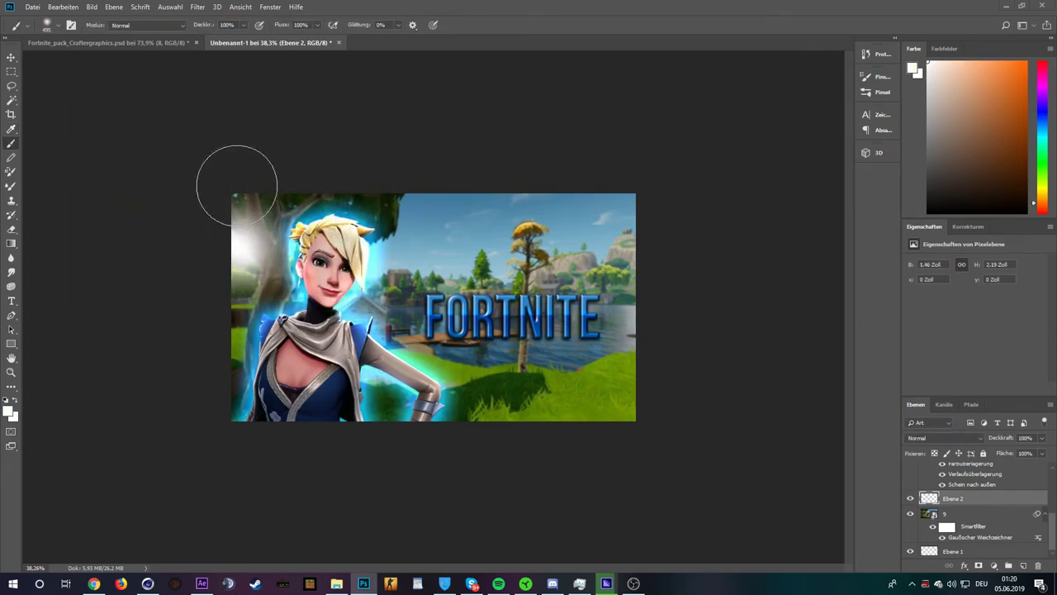
{"action": "left_click_drag", "start_coordinate": [373, 240], "coordinate": [582, 227]}
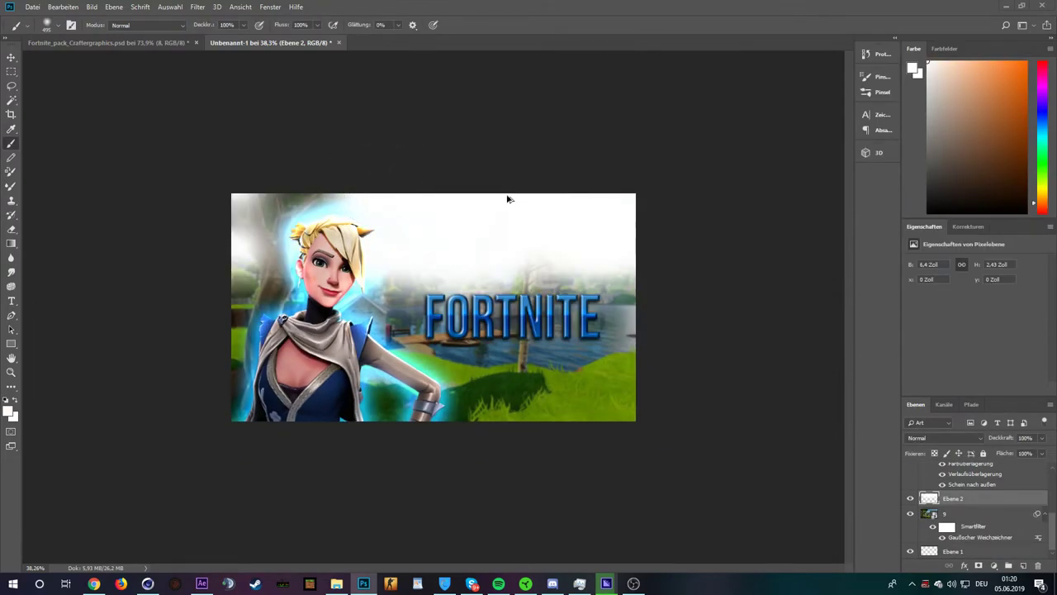
{"action": "scroll", "coordinate": [507, 198], "scroll_direction": "down", "scroll_amount": 2}
{"action": "scroll", "coordinate": [520, 247], "scroll_direction": "up", "scroll_amount": 4}
Set the white haze layer's blend mode to Ineinanderkopieren
{"action": "left_click", "coordinate": [941, 438]}
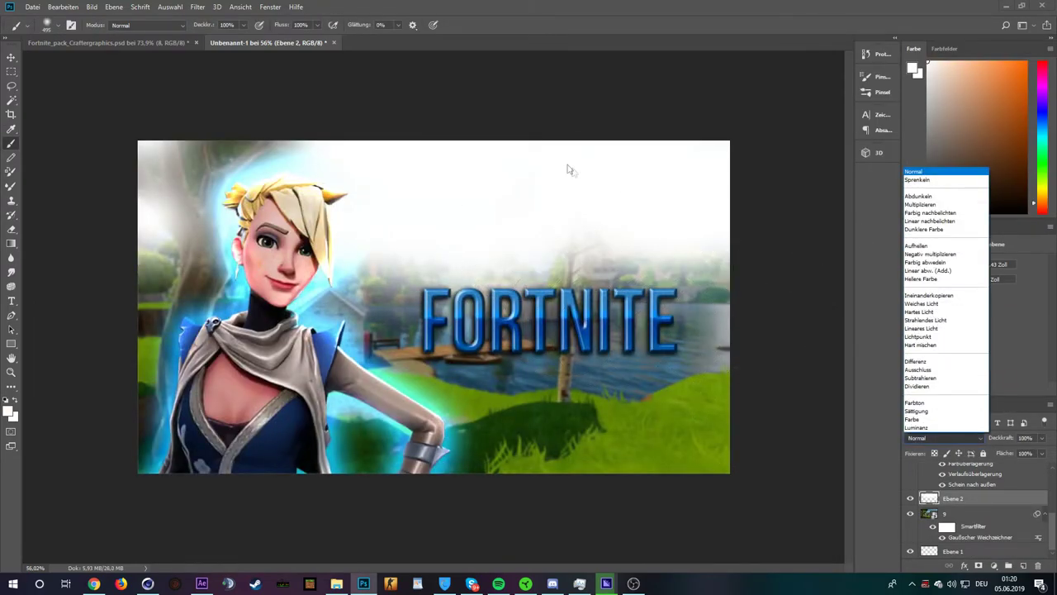
{"action": "left_click", "coordinate": [961, 303]}
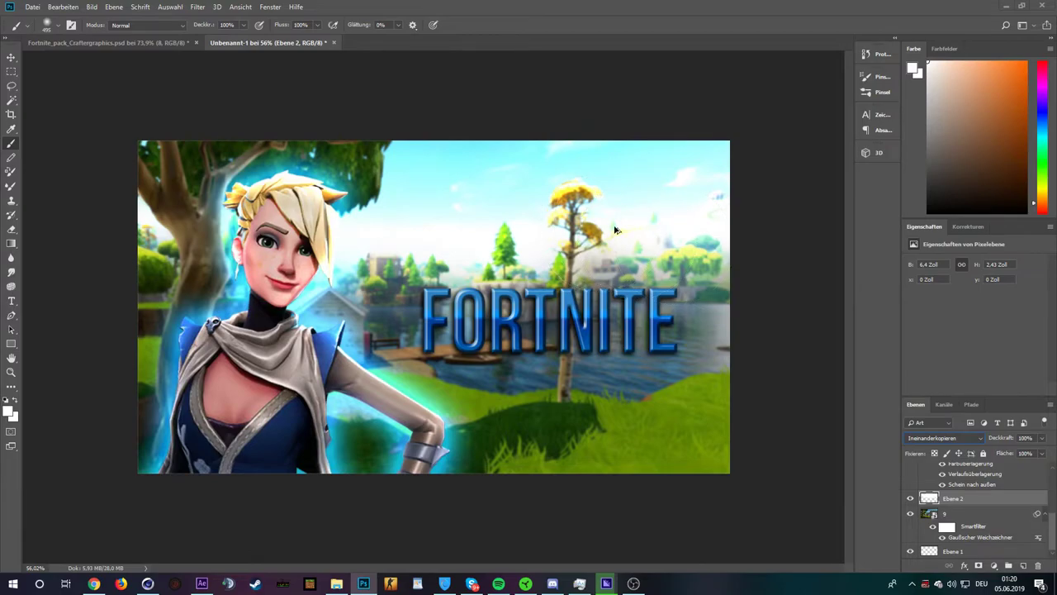
{"action": "scroll", "coordinate": [613, 228], "scroll_direction": "down", "scroll_amount": 3}
{"action": "scroll", "coordinate": [519, 255], "scroll_direction": "up", "scroll_amount": 2}
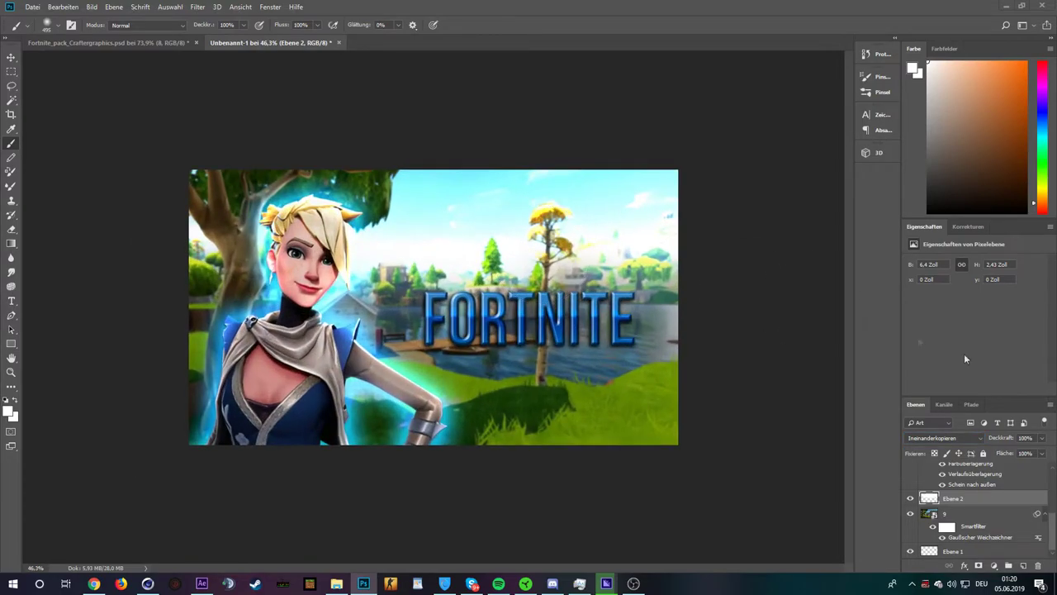
{"action": "left_click", "coordinate": [961, 440]}
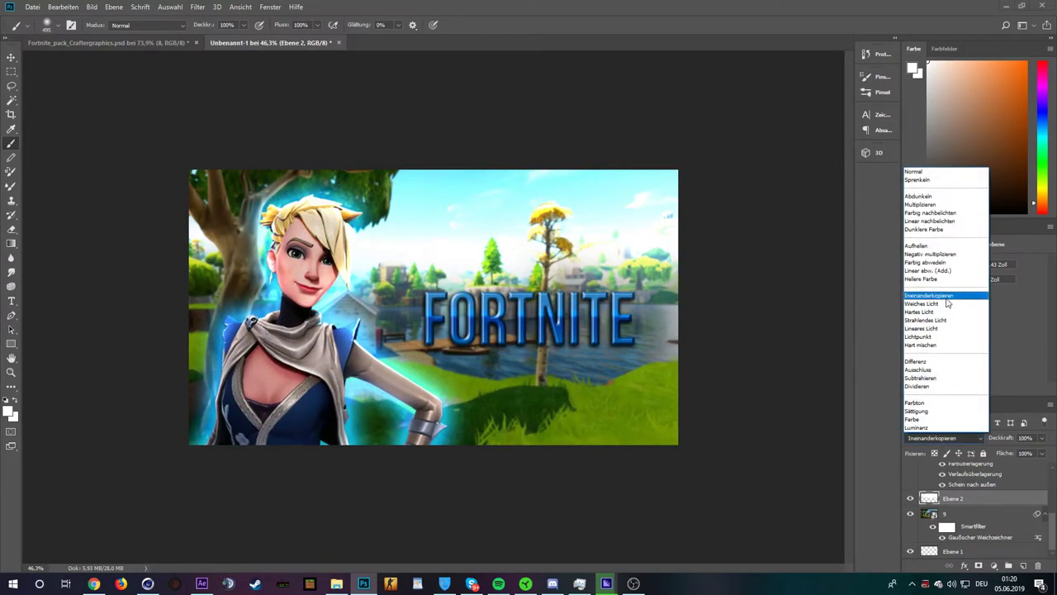
{"action": "left_click", "coordinate": [950, 302]}
Lower the white haze layer's opacity to about 79%
{"action": "left_click", "coordinate": [1040, 438]}
{"action": "left_click_drag", "start_coordinate": [1027, 453], "coordinate": [1018, 452]}
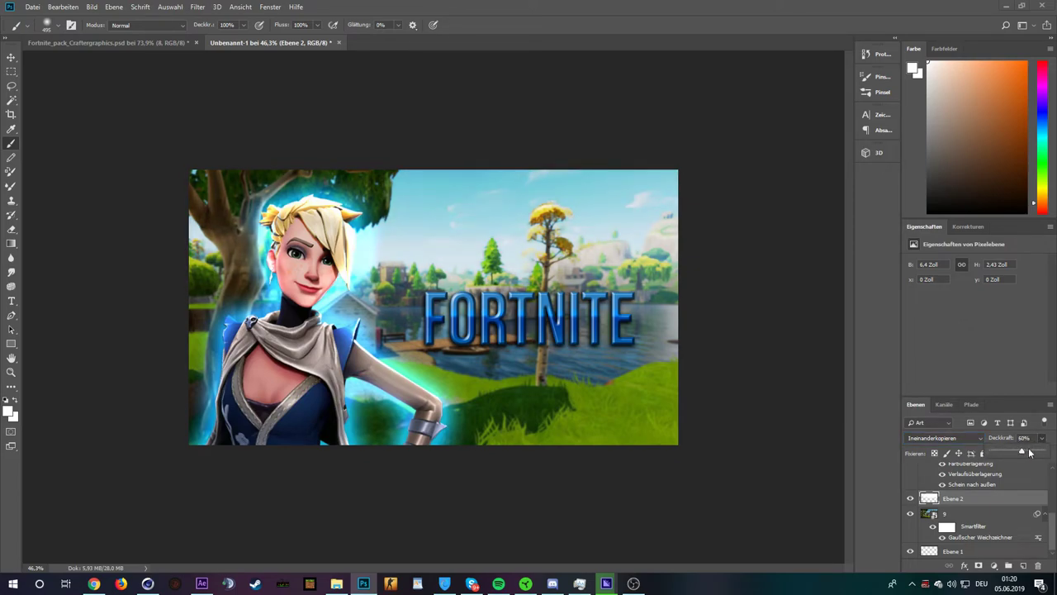
{"action": "left_click_drag", "start_coordinate": [1028, 451], "coordinate": [1034, 452]}
{"action": "scroll", "coordinate": [661, 323], "scroll_direction": "down", "scroll_amount": 1}
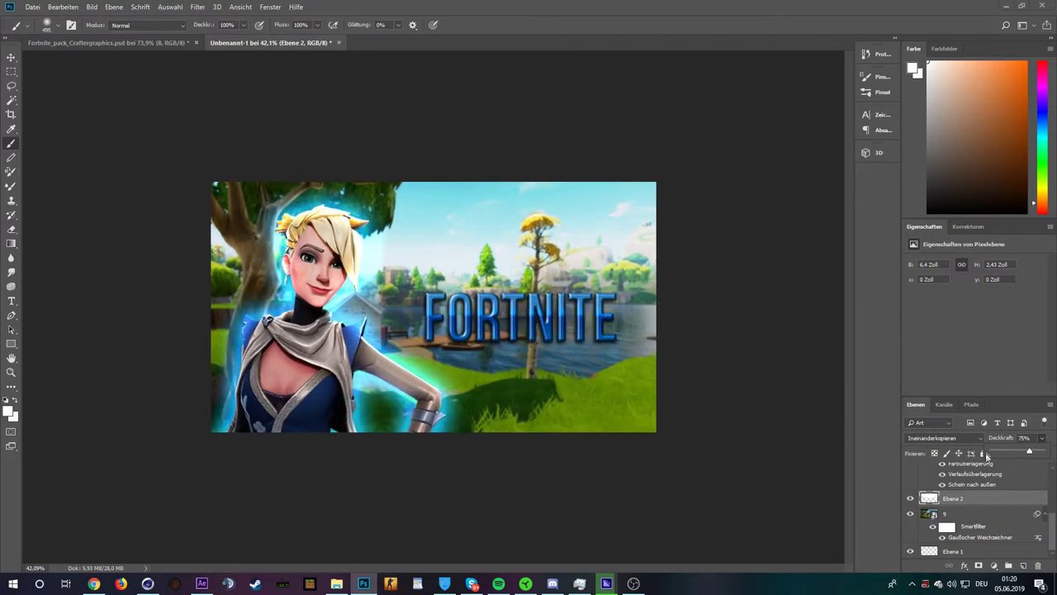
{"action": "left_click_drag", "start_coordinate": [1035, 454], "coordinate": [1033, 454]}
{"action": "left_click", "coordinate": [910, 498]}
{"action": "left_click", "coordinate": [910, 499]}
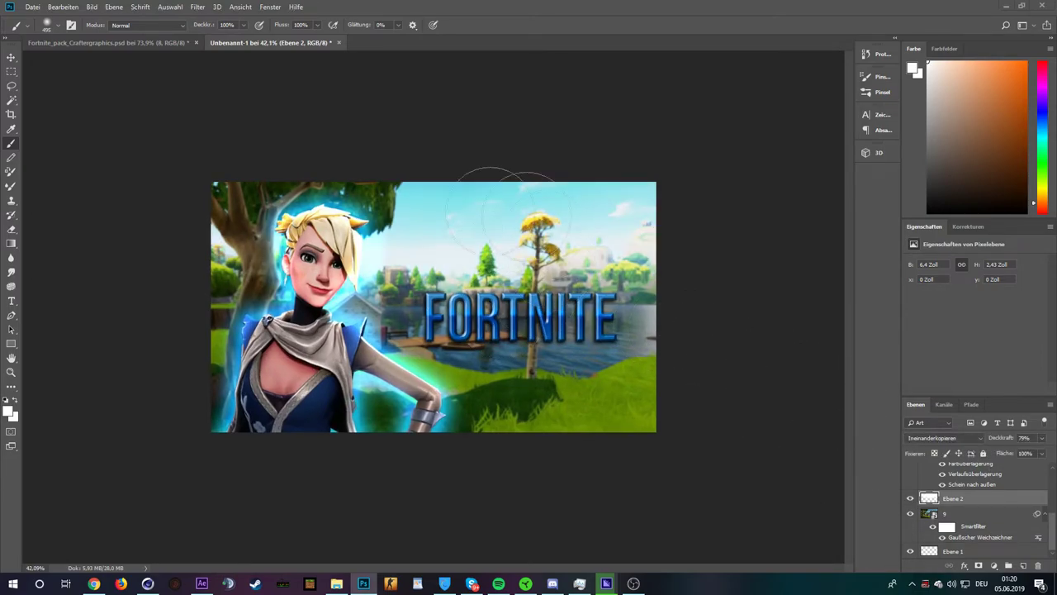
Sample the blue of the FORTNITE title as the foreground colour
{"action": "scroll", "coordinate": [372, 231], "scroll_direction": "down", "scroll_amount": 2}
{"action": "scroll", "coordinate": [430, 207], "scroll_direction": "up", "scroll_amount": 4}
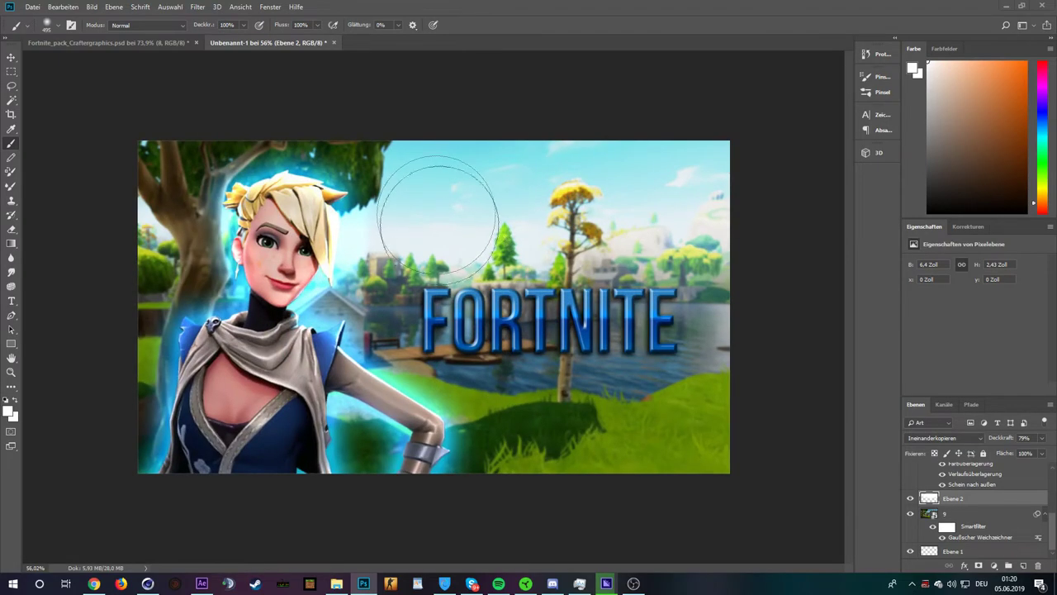
{"action": "scroll", "coordinate": [482, 170], "scroll_direction": "down", "scroll_amount": 2}
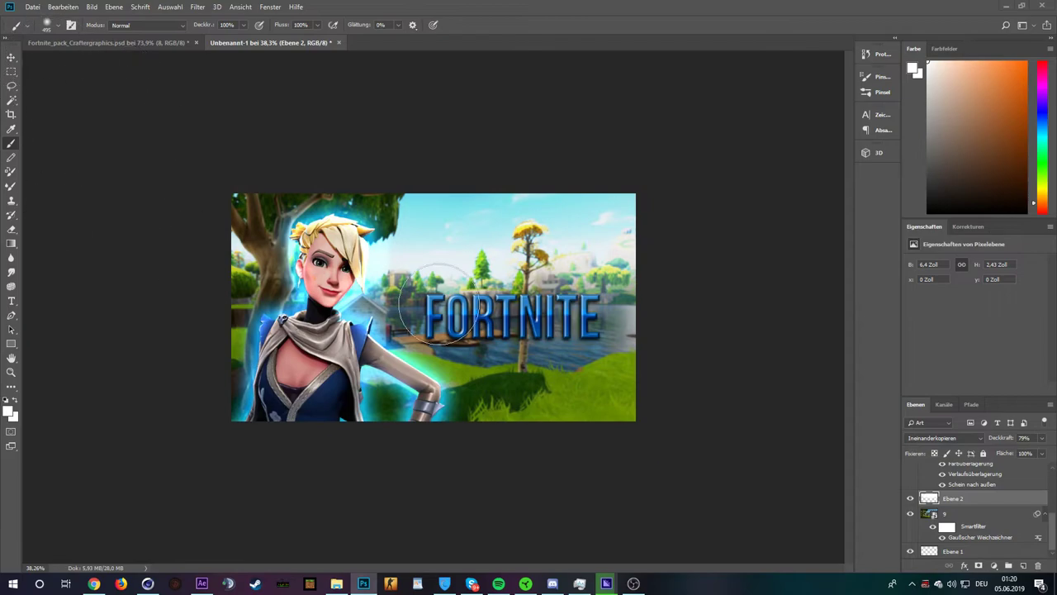
{"action": "left_click", "coordinate": [454, 305], "text": "alt"}
{"action": "scroll", "coordinate": [980, 484], "scroll_direction": "up", "scroll_amount": 5}
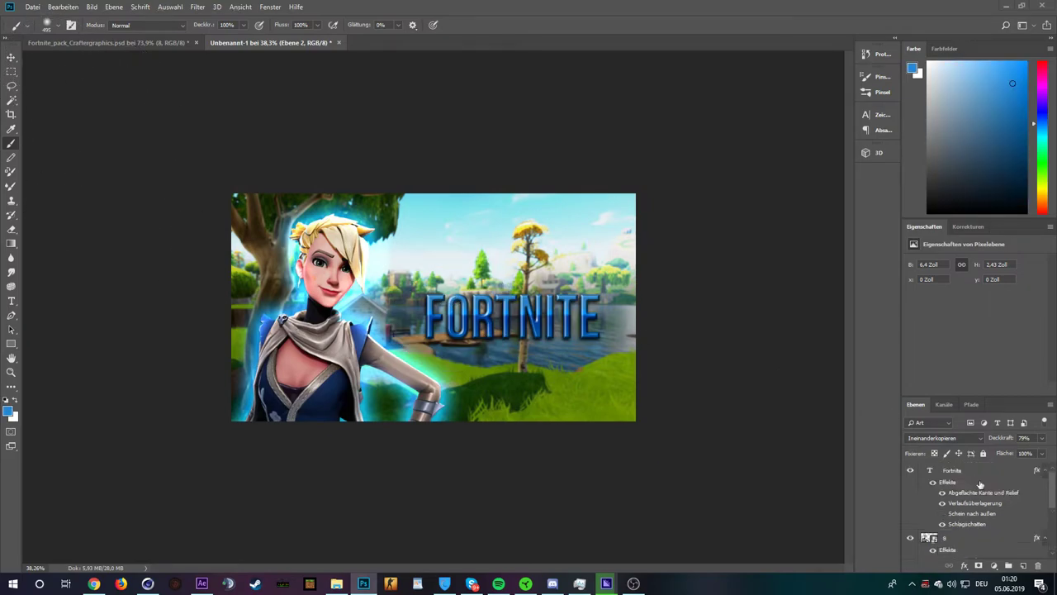
On a new layer, paint blue over the FORTNITE title and blend it as Linear Dodge (Add)
{"action": "left_click", "coordinate": [1024, 566]}
{"action": "scroll", "coordinate": [468, 320], "scroll_direction": "up", "scroll_amount": 2}
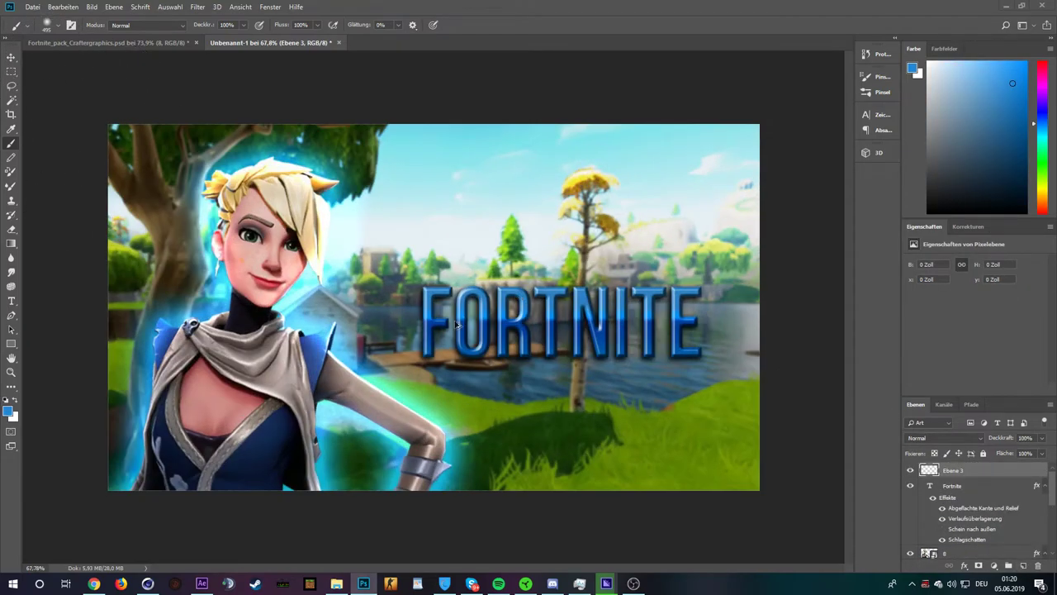
{"action": "scroll", "coordinate": [469, 319], "scroll_direction": "up", "scroll_amount": 1}
{"action": "left_click_drag", "start_coordinate": [469, 319], "coordinate": [743, 347]}
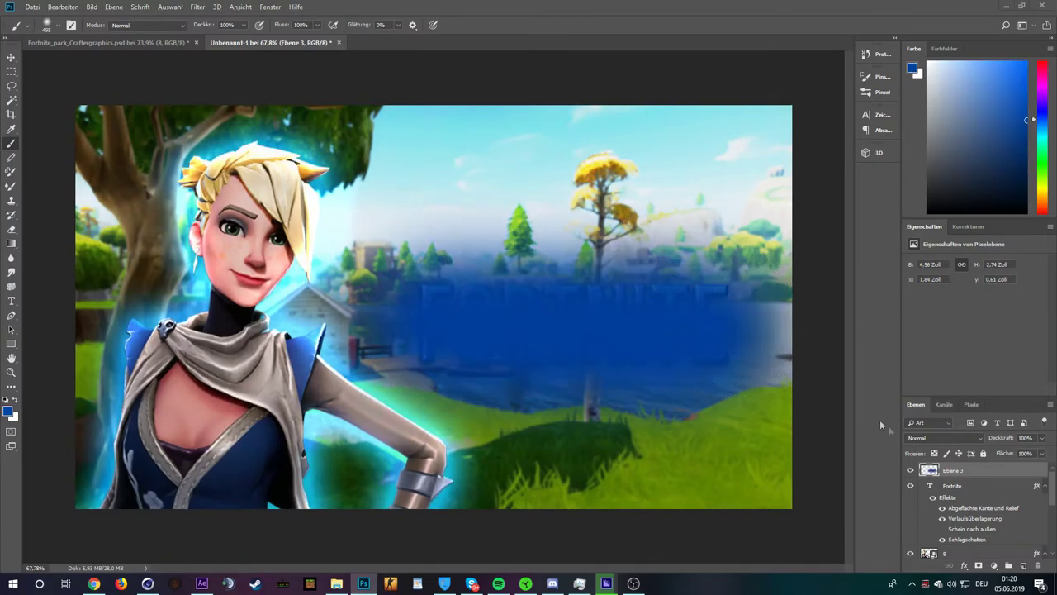
{"action": "left_click", "coordinate": [933, 438]}
{"action": "left_click", "coordinate": [929, 281]}
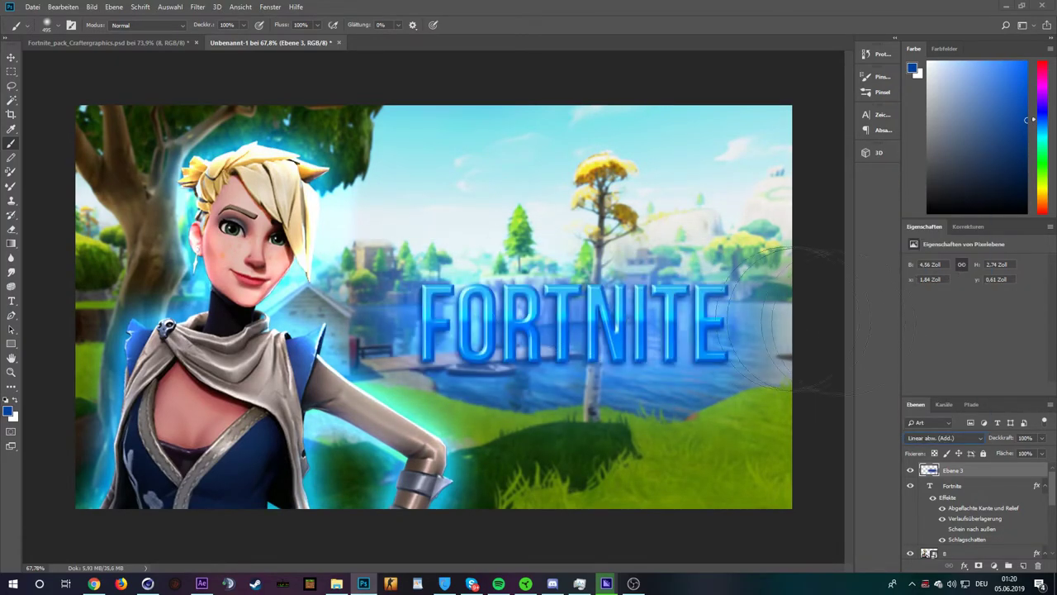
Compare the glow by hiding and showing the layer, then undo the blue strokes
{"action": "left_click", "coordinate": [910, 470]}
{"action": "left_click", "coordinate": [910, 470]}
{"action": "left_click", "coordinate": [1037, 566]}
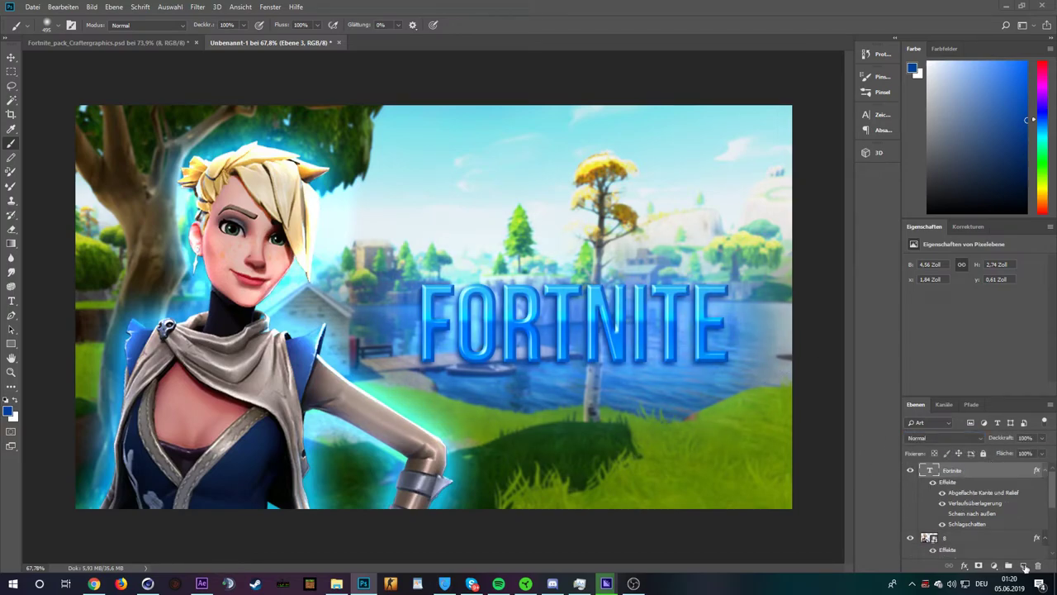
{"action": "left_click", "coordinate": [1023, 566]}
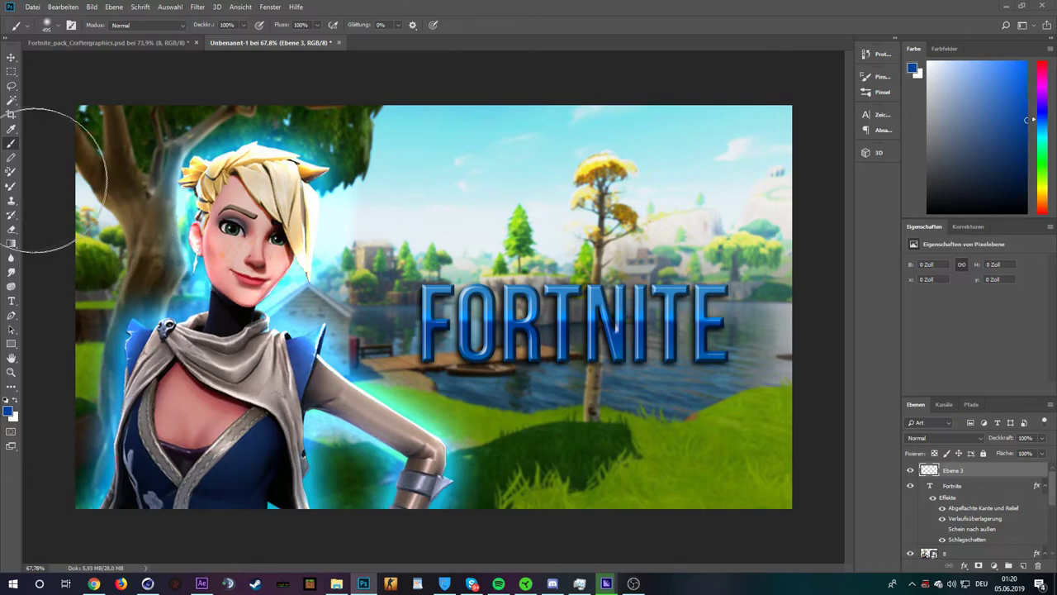
Eyedropper the title's blue and brush it over the whole FORTNITE text on Ebene 3
{"action": "left_click", "coordinate": [11, 129]}
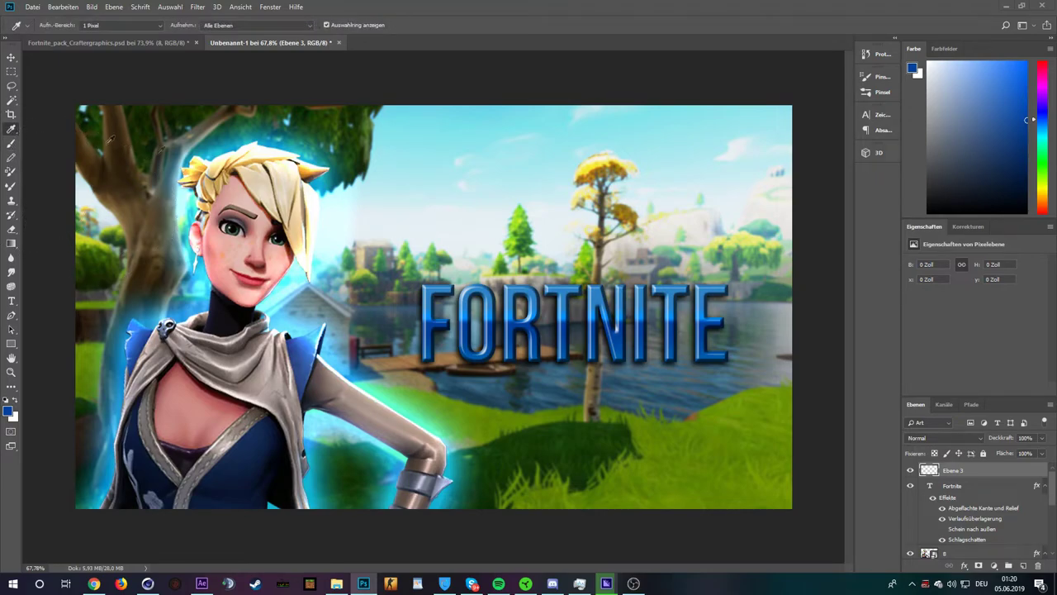
{"action": "left_click", "coordinate": [511, 318]}
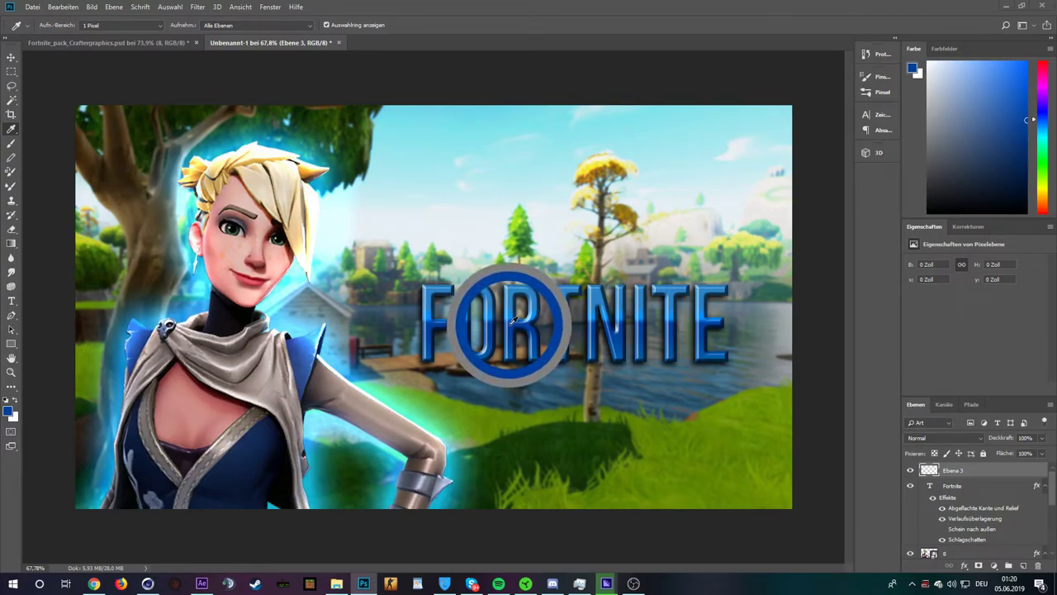
{"action": "left_click", "coordinate": [10, 144]}
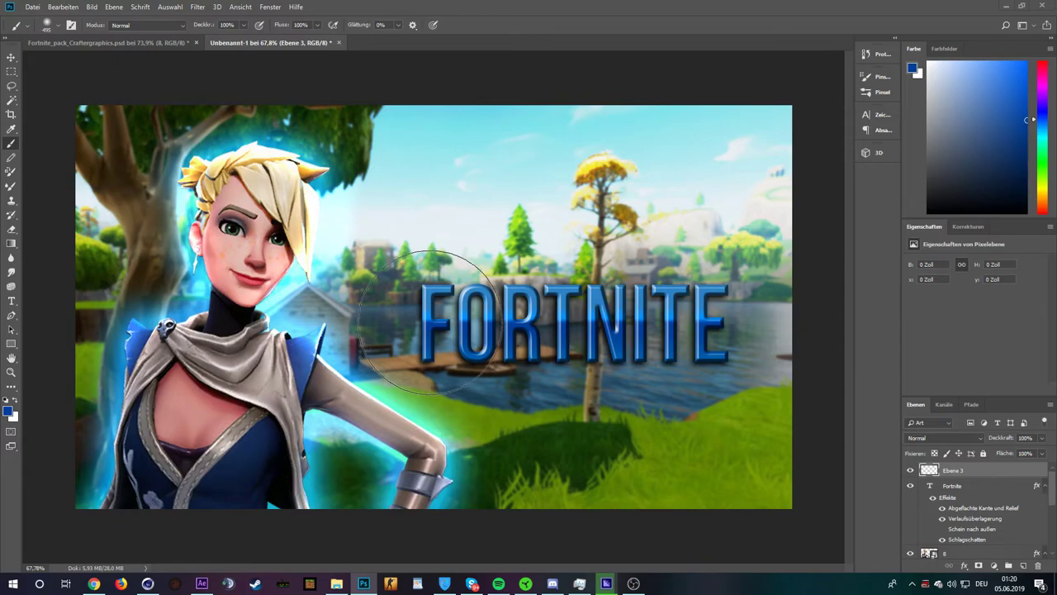
{"action": "left_click_drag", "start_coordinate": [423, 322], "coordinate": [611, 320]}
{"action": "mouse_move", "coordinate": [672, 321]}
{"action": "left_mouse_down"}
{"action": "mouse_move", "coordinate": [685, 331]}
{"action": "mouse_move", "coordinate": [768, 330]}
{"action": "left_mouse_up"}
Blend the blue glow layer as Linear abw. (Add.) at 70% opacity
{"action": "left_click", "coordinate": [935, 439]}
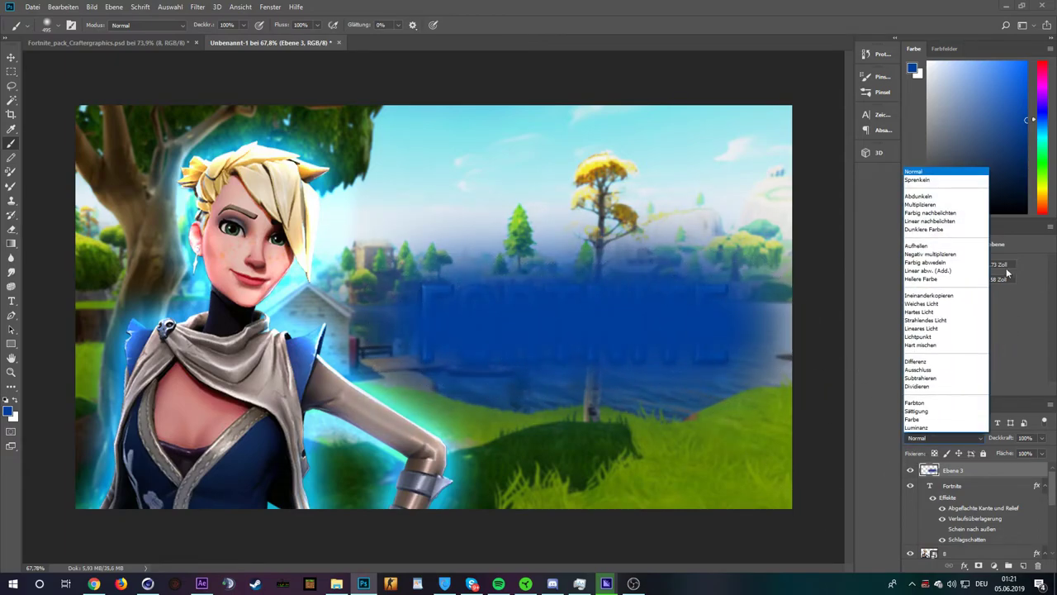
{"action": "left_click", "coordinate": [959, 275]}
{"action": "left_click", "coordinate": [1041, 438]}
{"action": "left_click_drag", "start_coordinate": [1040, 452], "coordinate": [1036, 453]}
{"action": "scroll", "coordinate": [619, 393], "scroll_direction": "down", "scroll_amount": 3}
{"action": "scroll", "coordinate": [593, 380], "scroll_direction": "down", "scroll_amount": 1}
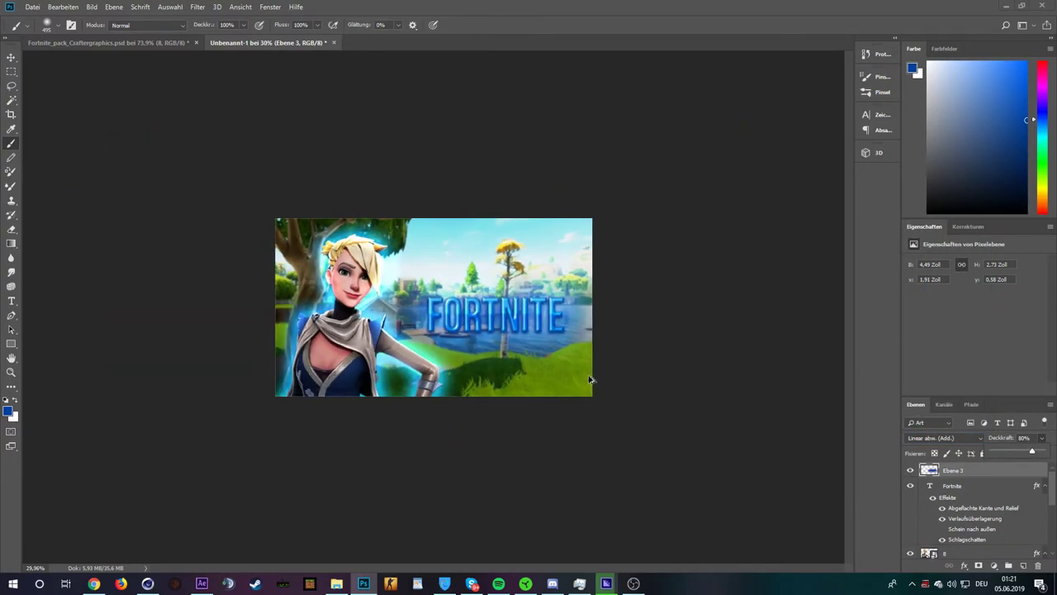
{"action": "scroll", "coordinate": [578, 372], "scroll_direction": "up", "scroll_amount": 3}
{"action": "left_click_drag", "start_coordinate": [1019, 452], "coordinate": [1023, 452]}
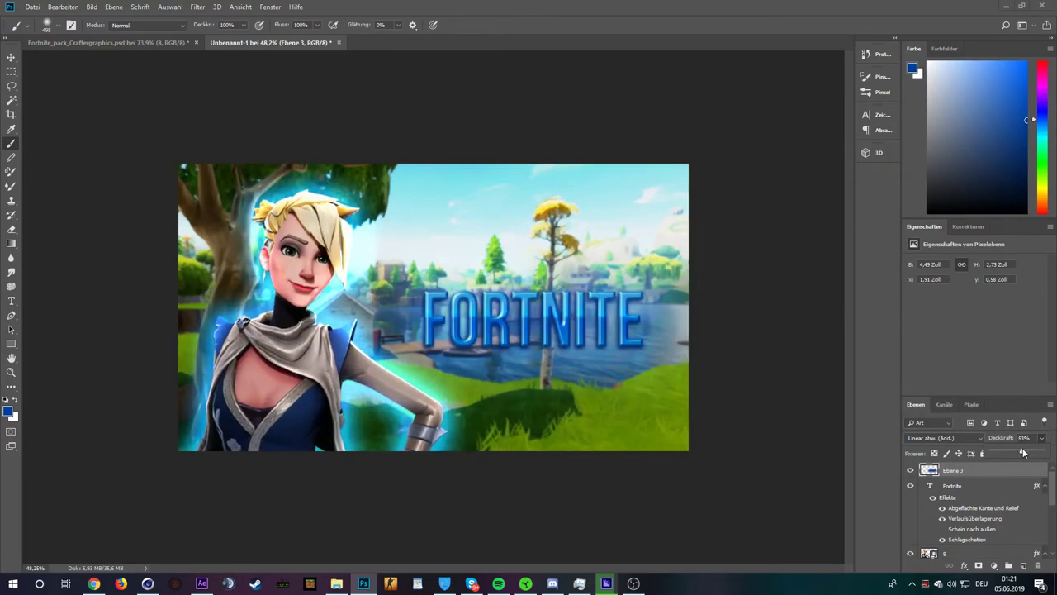
{"action": "scroll", "coordinate": [545, 332], "scroll_direction": "down", "scroll_amount": 2}
{"action": "scroll", "coordinate": [548, 339], "scroll_direction": "up", "scroll_amount": 2}
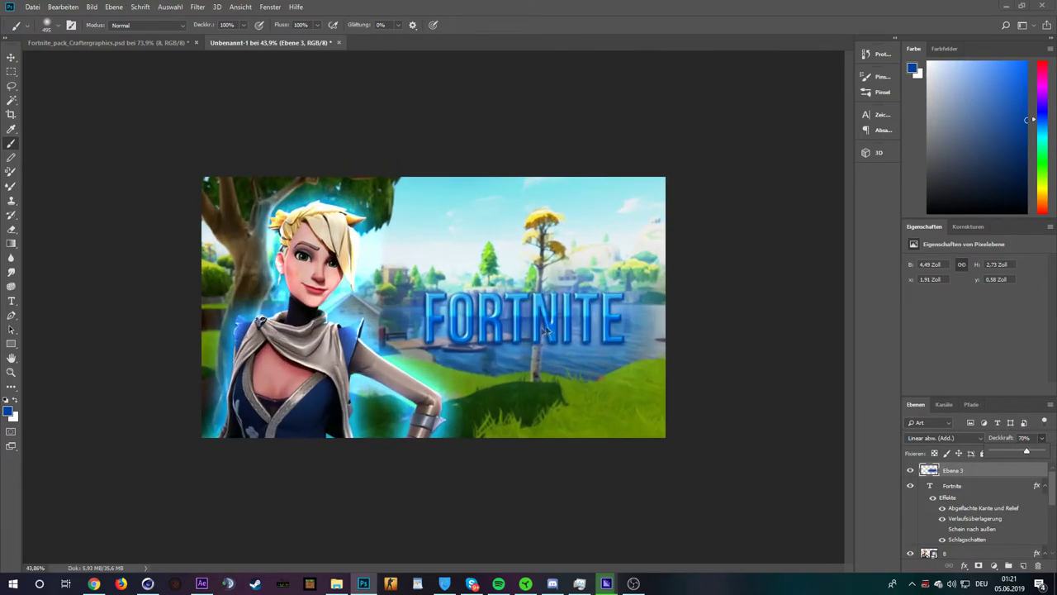
Add a new empty layer, Ebene 4, at the top of the layer stack
{"action": "left_click", "coordinate": [12, 55]}
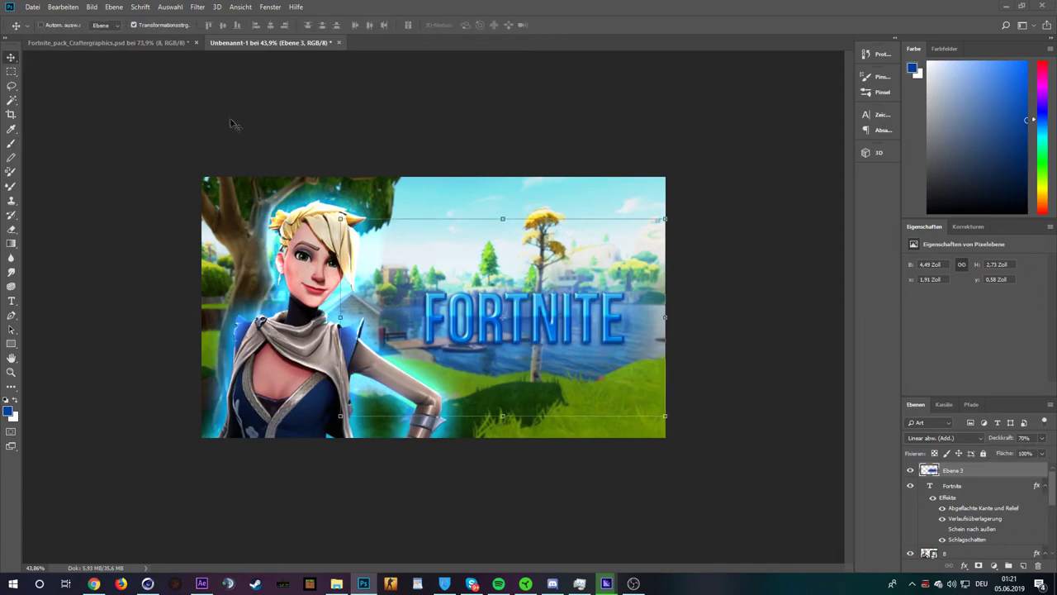
{"action": "scroll", "coordinate": [561, 325], "scroll_direction": "down", "scroll_amount": 1}
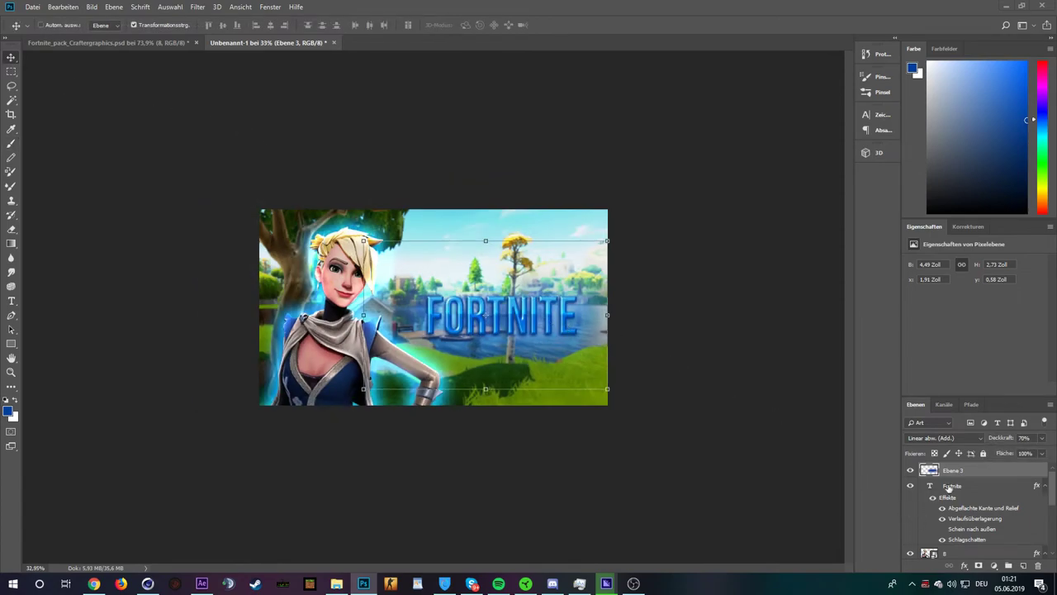
{"action": "left_click", "coordinate": [1024, 566]}
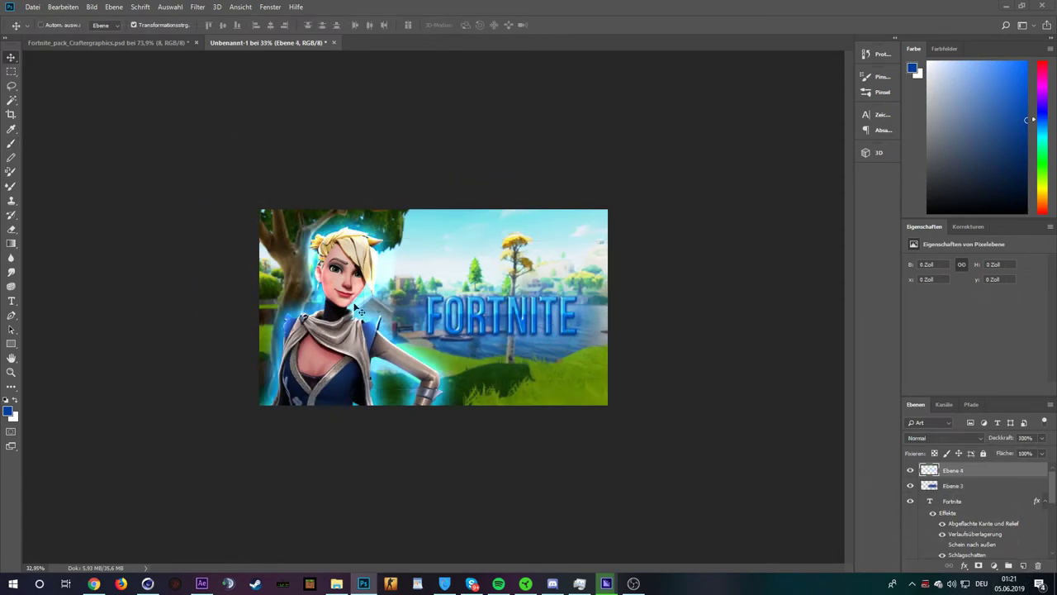
{"action": "left_click", "coordinate": [11, 151]}
{"action": "left_click", "coordinate": [48, 24]}
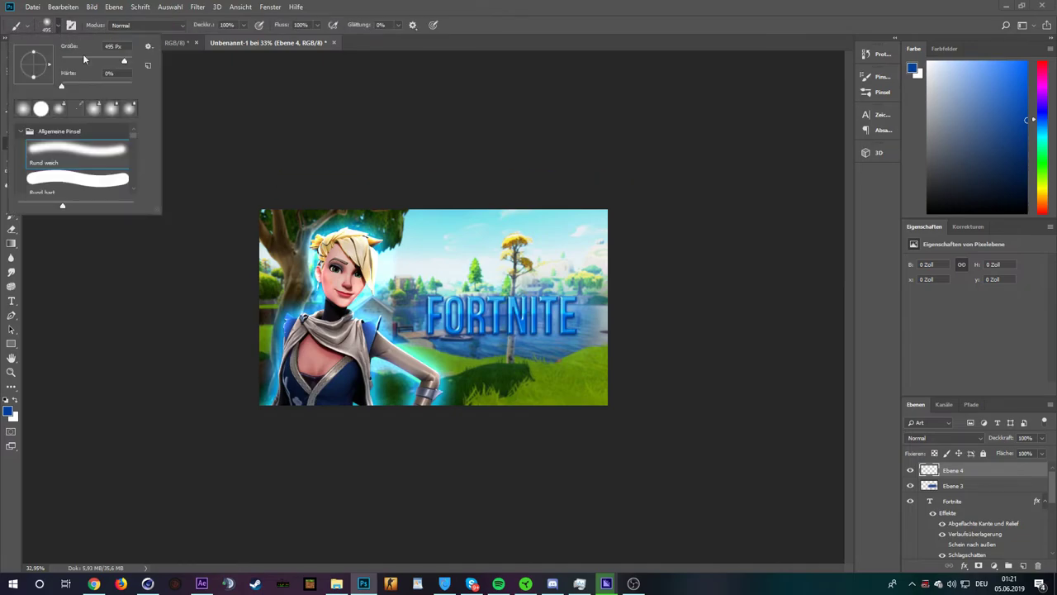
Paint black (000000) along the bottom edge of the thumbnail on Ebene 4
{"action": "left_click", "coordinate": [9, 410]}
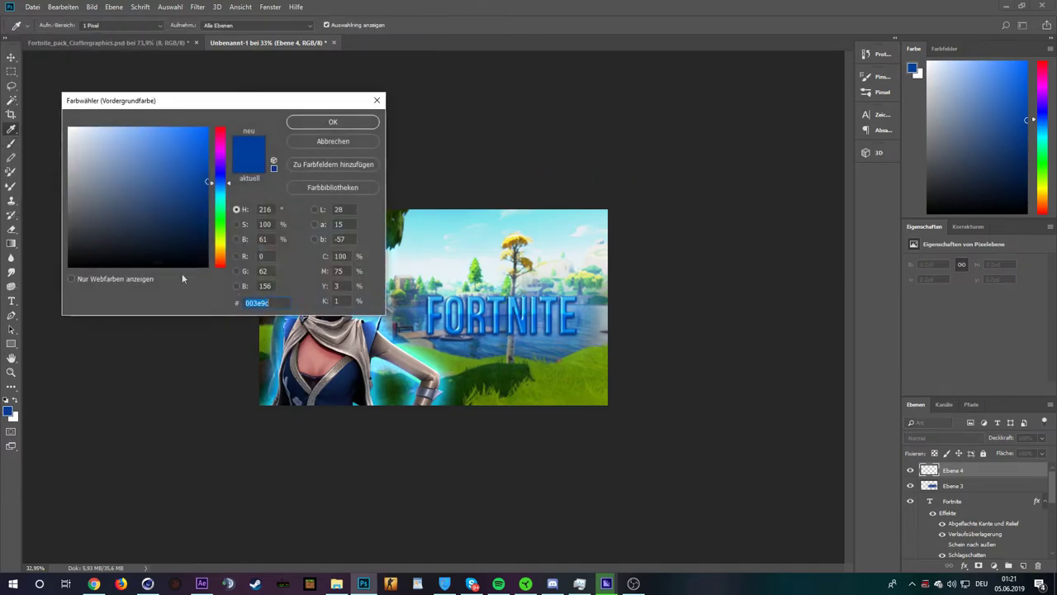
{"action": "key", "text": "Return"}
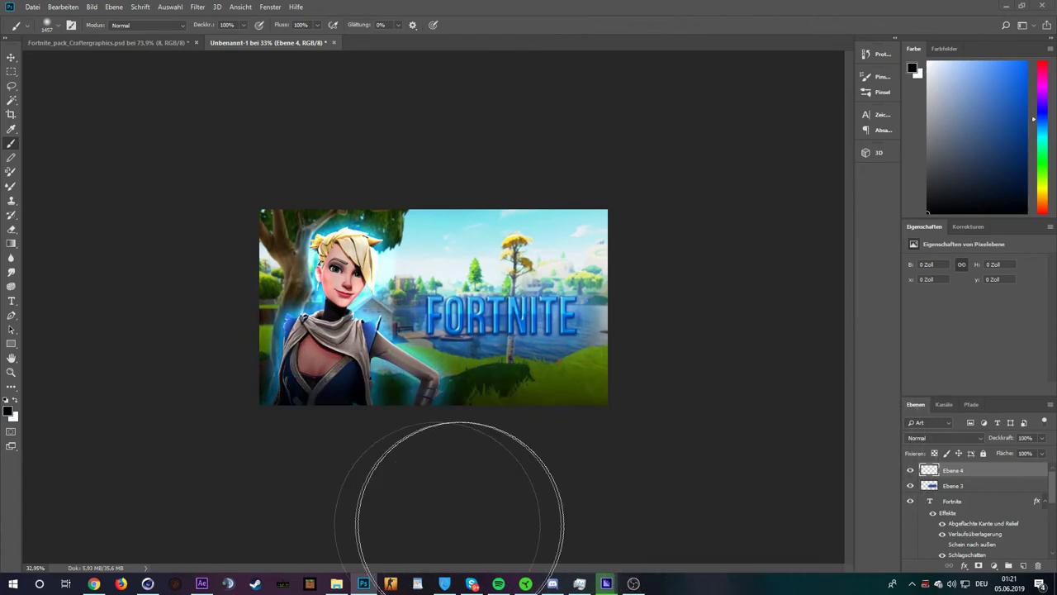
{"action": "left_click_drag", "start_coordinate": [745, 448], "coordinate": [212, 519]}
Set Ebene 4 to Ineinanderkopieren blend mode at 24% opacity
{"action": "left_click", "coordinate": [1042, 437]}
{"action": "left_click_drag", "start_coordinate": [1032, 456], "coordinate": [1024, 456]}
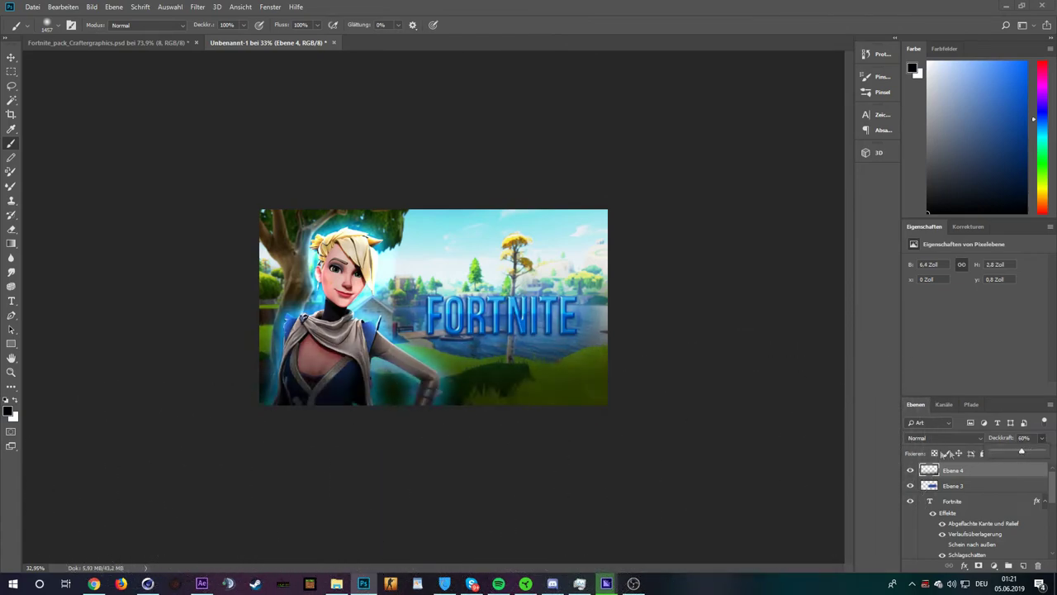
{"action": "left_click", "coordinate": [942, 437]}
{"action": "left_click", "coordinate": [943, 295]}
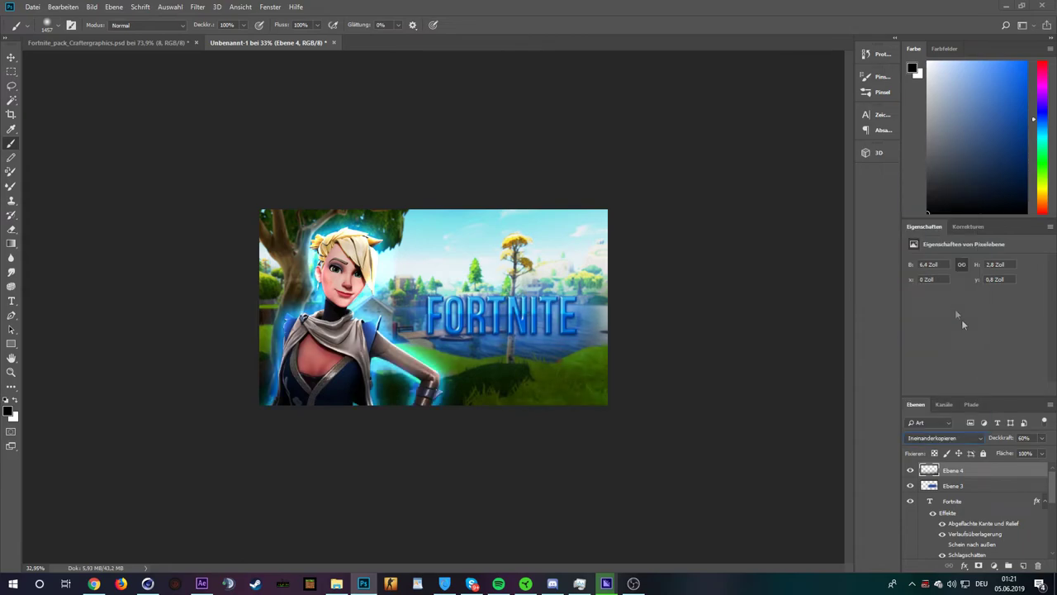
{"action": "left_click", "coordinate": [1042, 438]}
{"action": "left_click_drag", "start_coordinate": [1024, 452], "coordinate": [1010, 452]}
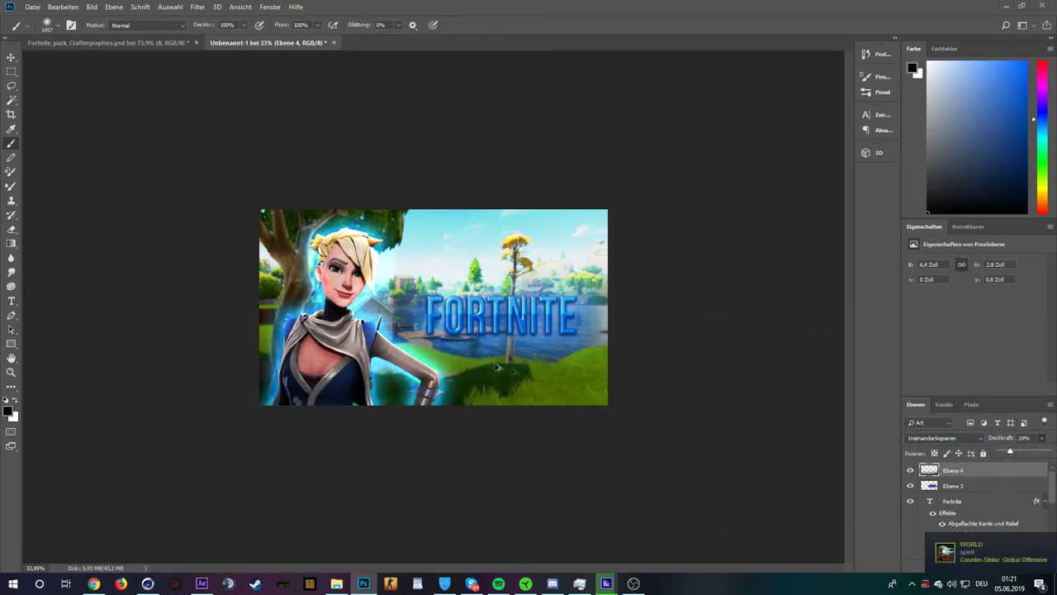
{"action": "scroll", "coordinate": [498, 367], "scroll_direction": "up", "scroll_amount": 2}
{"action": "scroll", "coordinate": [467, 362], "scroll_direction": "up", "scroll_amount": 1}
{"action": "scroll", "coordinate": [466, 363], "scroll_direction": "down", "scroll_amount": 3}
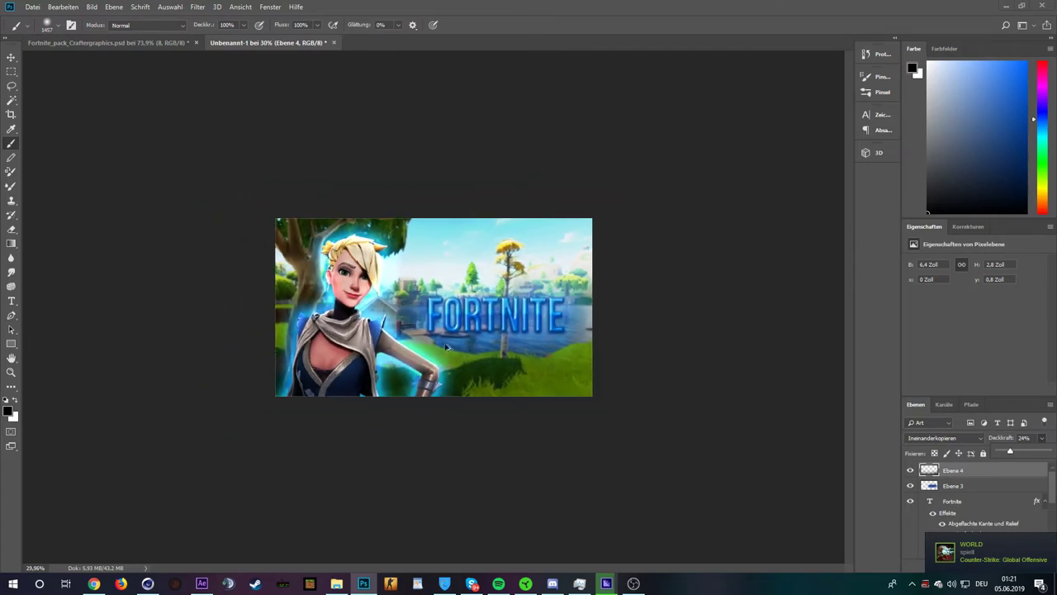
{"action": "scroll", "coordinate": [467, 391], "scroll_direction": "down", "scroll_amount": 2}
{"action": "scroll", "coordinate": [466, 392], "scroll_direction": "up", "scroll_amount": 2}
{"action": "scroll", "coordinate": [461, 392], "scroll_direction": "up", "scroll_amount": 2}
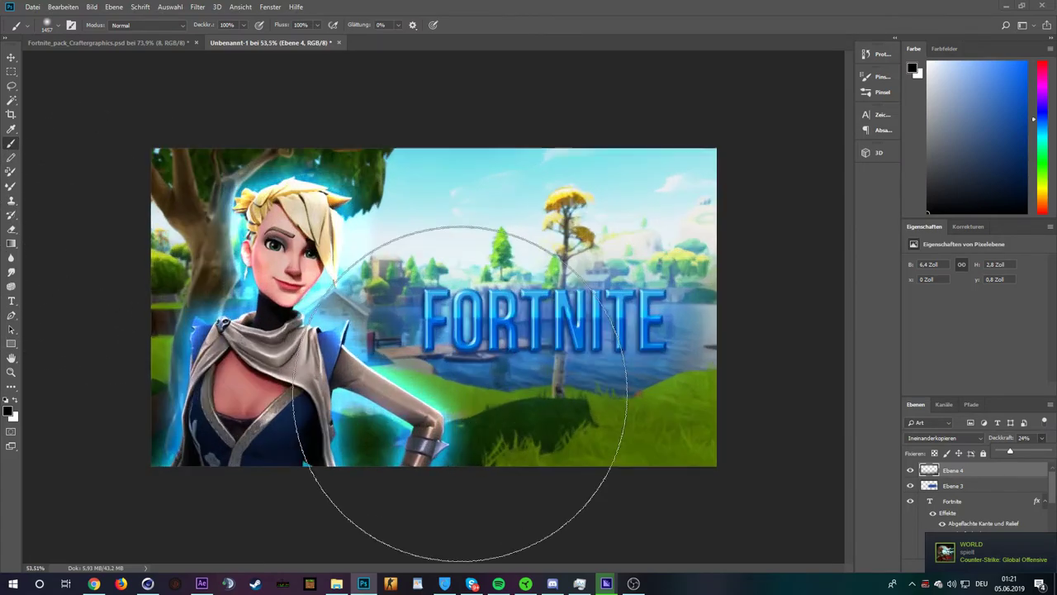
Switch to the Move tool and bring up the Fortnite pack document
{"action": "key", "text": "v"}
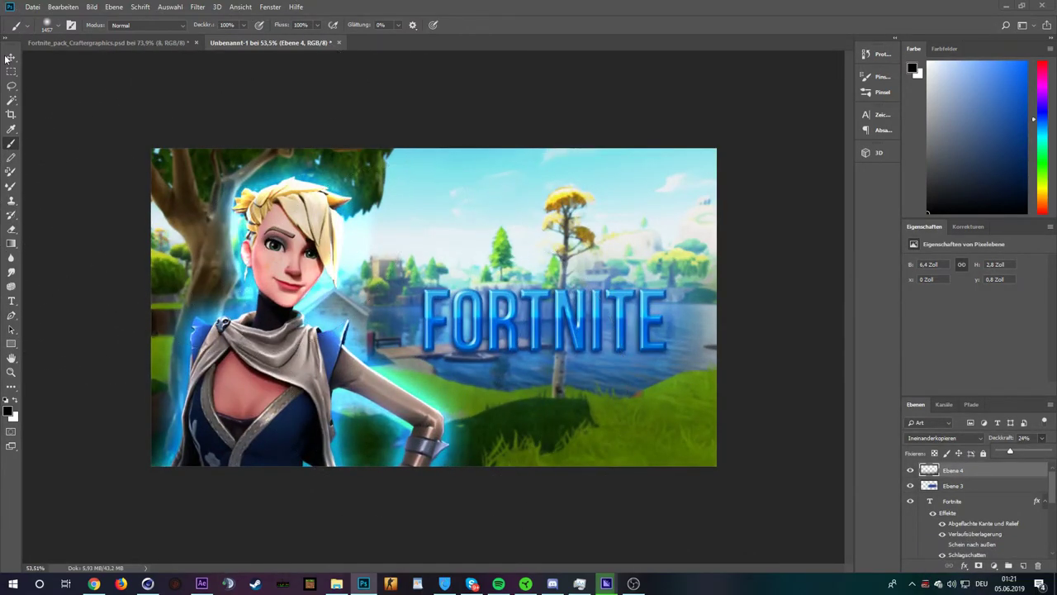
{"action": "key", "text": "ctrl+Tab"}
{"action": "scroll", "coordinate": [947, 490], "scroll_direction": "up", "scroll_amount": 3}
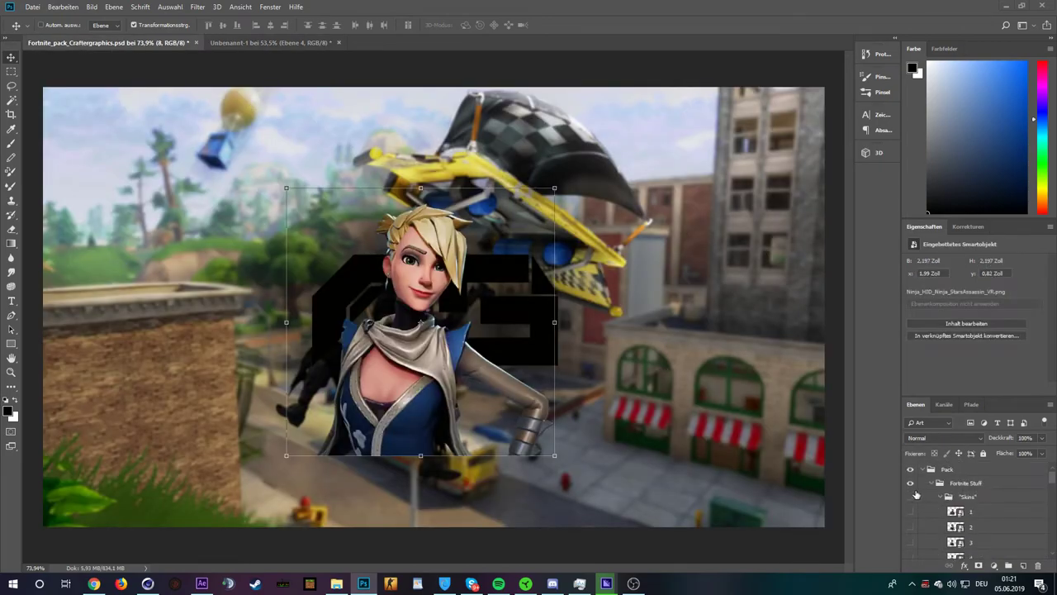
Collapse Fortnite Stuff and reveal the first clouds layer in the Other > Clouds group
{"action": "left_click", "coordinate": [911, 483]}
{"action": "left_click", "coordinate": [932, 482]}
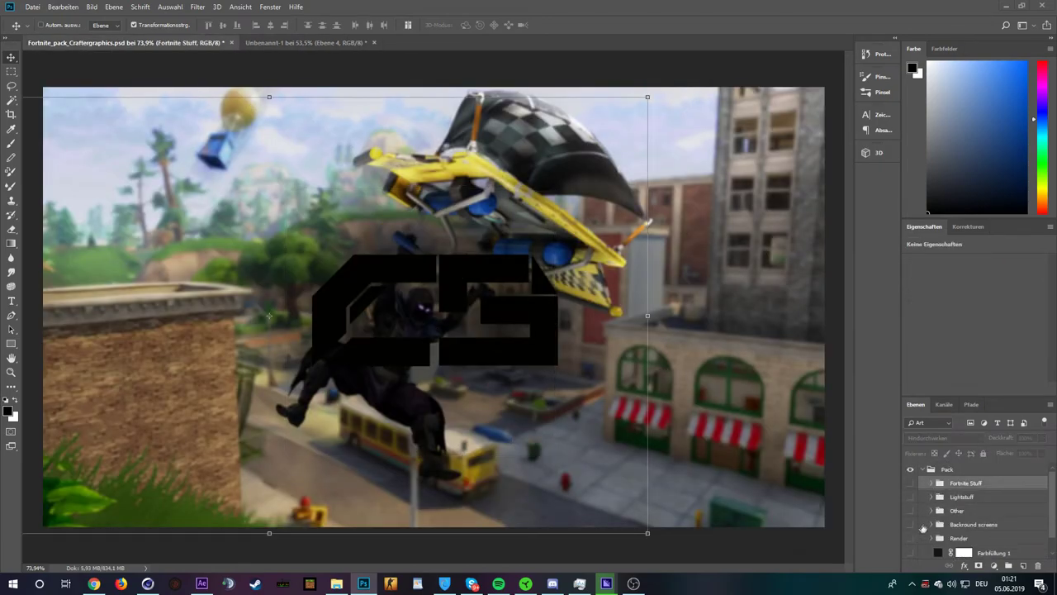
{"action": "left_click", "coordinate": [931, 511]}
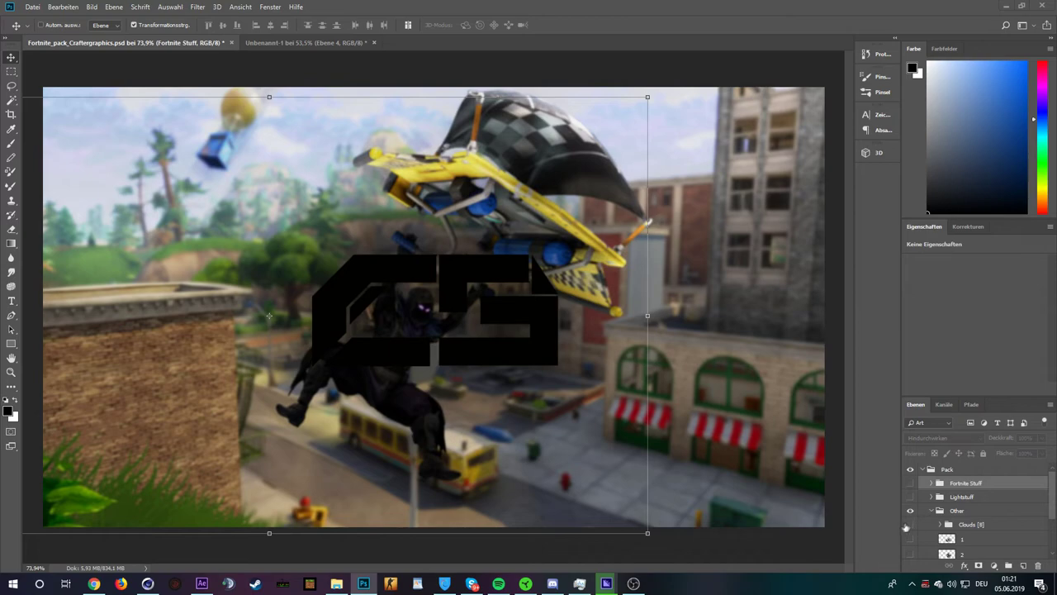
{"action": "scroll", "coordinate": [944, 525], "scroll_direction": "down", "scroll_amount": 1}
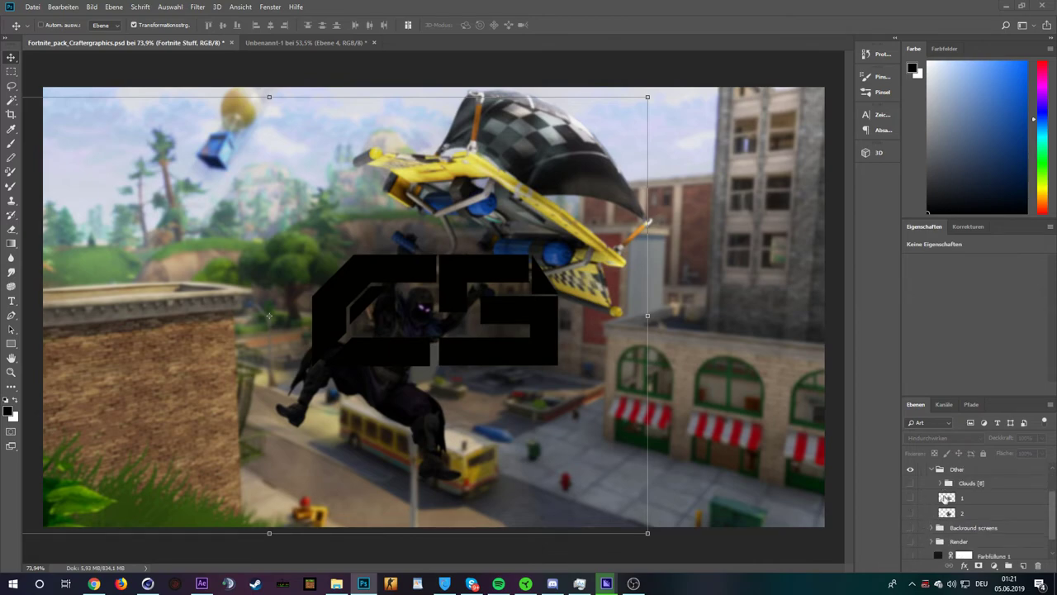
{"action": "left_click", "coordinate": [939, 483]}
{"action": "left_click", "coordinate": [910, 497]}
{"action": "left_click", "coordinate": [910, 483]}
Bring the clouds layer into the thumbnail and shrink it above the FORTNITE title
{"action": "left_click_drag", "start_coordinate": [960, 499], "coordinate": [326, 70]}
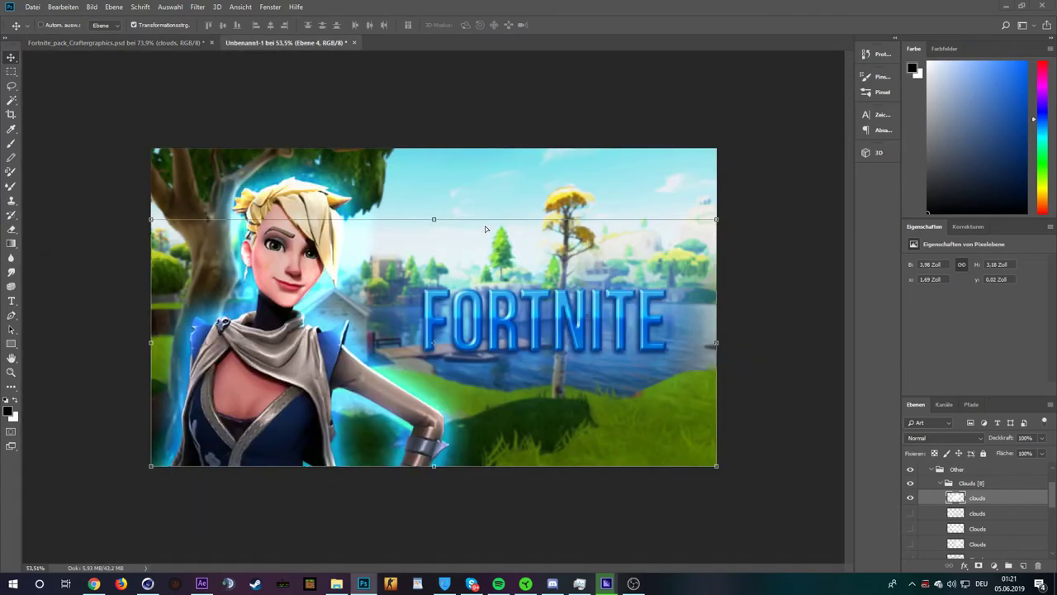
{"action": "left_click_drag", "start_coordinate": [485, 229], "coordinate": [496, 231]}
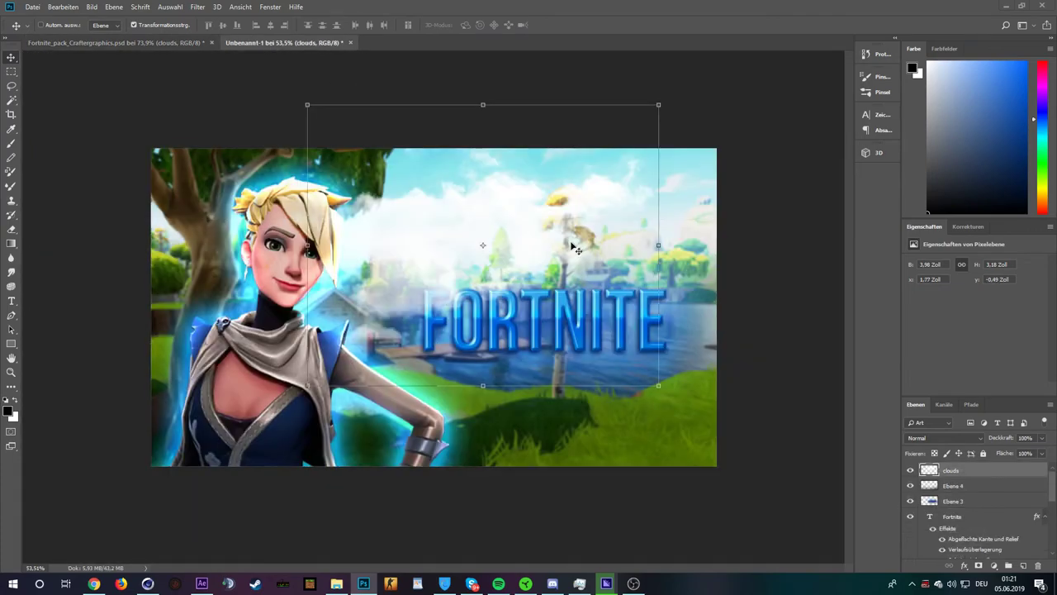
{"action": "left_click_drag", "start_coordinate": [573, 229], "coordinate": [640, 180]}
{"action": "mouse_move", "coordinate": [720, 51]}
{"action": "left_mouse_down"}
{"action": "mouse_move", "coordinate": [506, 224]}
{"action": "mouse_move", "coordinate": [569, 173]}
{"action": "left_mouse_up"}
{"action": "key", "text": "Return"}
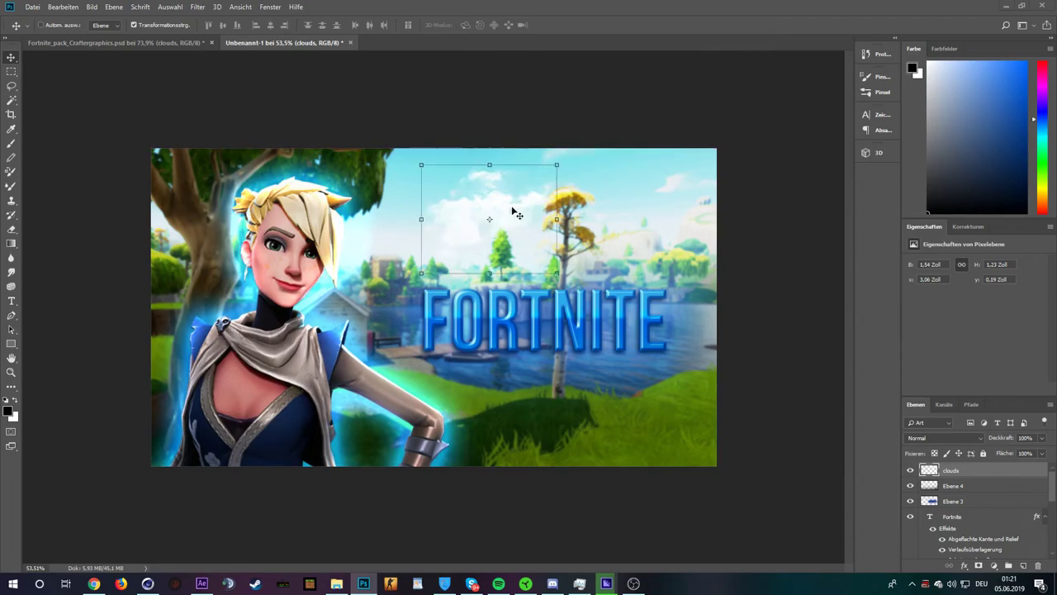
Nudge the clouds slightly right, then bring up the Open file dialog
{"action": "left_click", "coordinate": [197, 6]}
{"action": "key", "text": "Escape"}
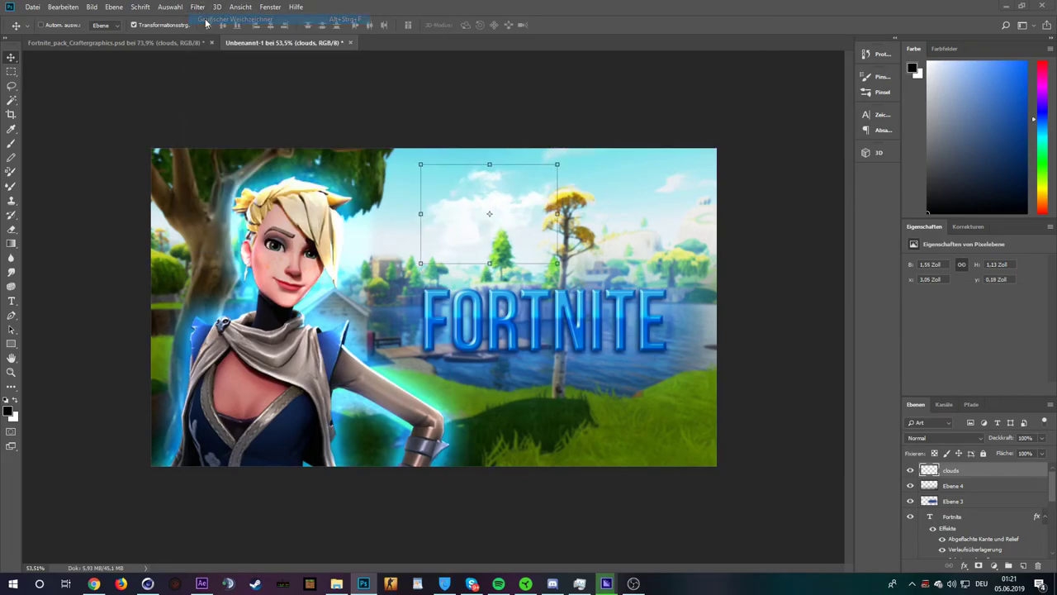
{"action": "left_click_drag", "start_coordinate": [520, 204], "coordinate": [498, 192]}
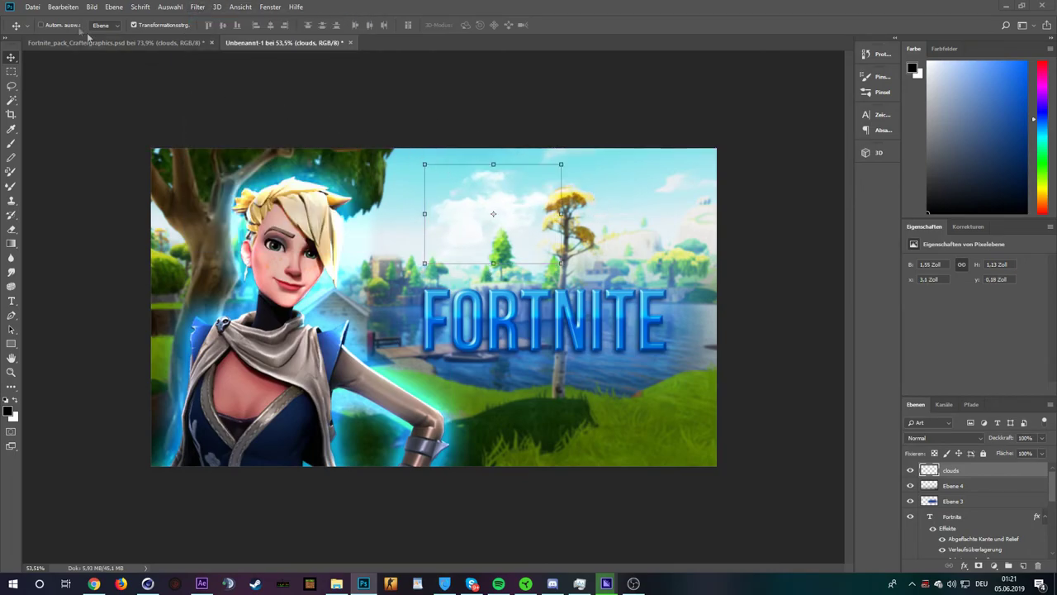
{"action": "left_click", "coordinate": [33, 7]}
{"action": "left_click", "coordinate": [43, 27]}
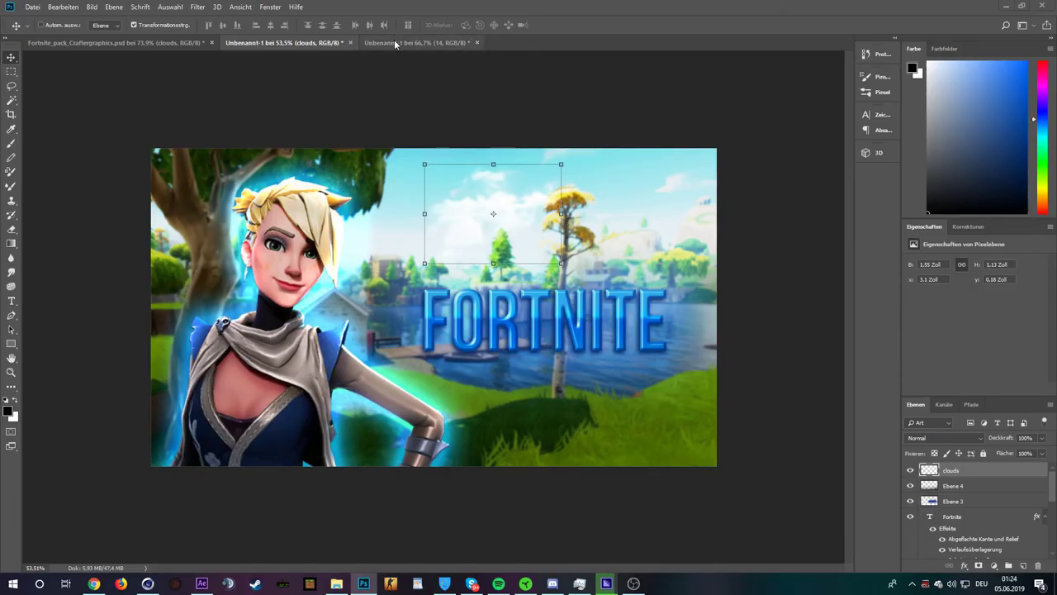
Show the white starburst layer 14 and drag it into the thumbnail
{"action": "left_click", "coordinate": [394, 40]}
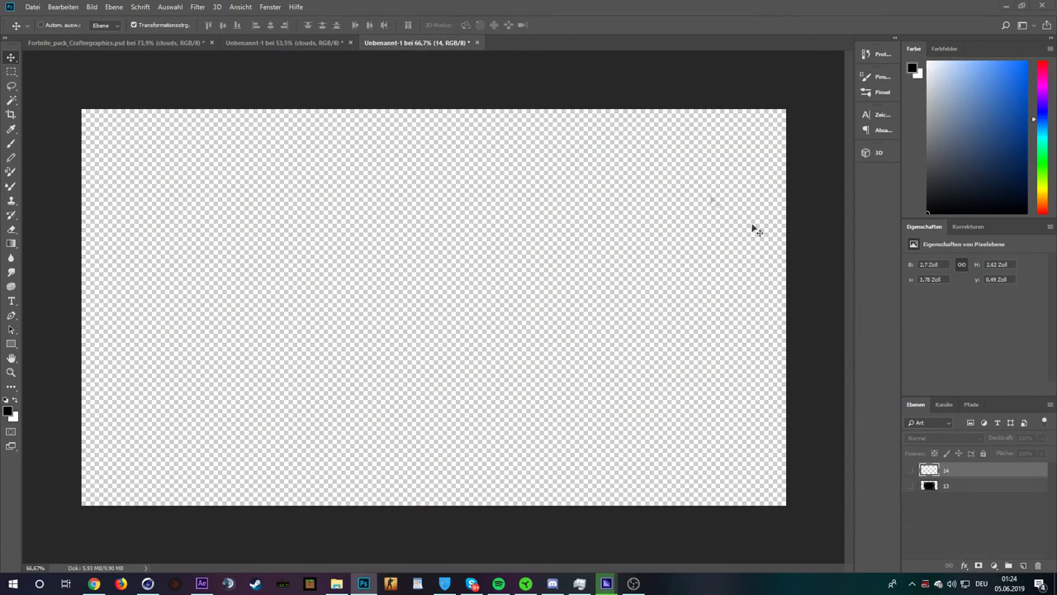
{"action": "left_click", "coordinate": [911, 469]}
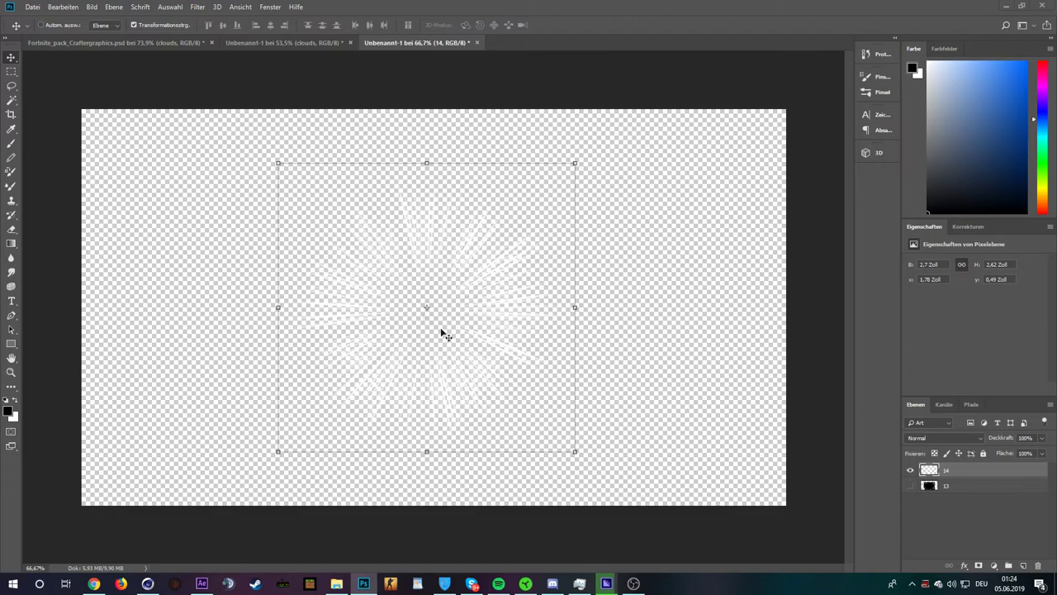
{"action": "left_click_drag", "start_coordinate": [493, 250], "coordinate": [446, 267]}
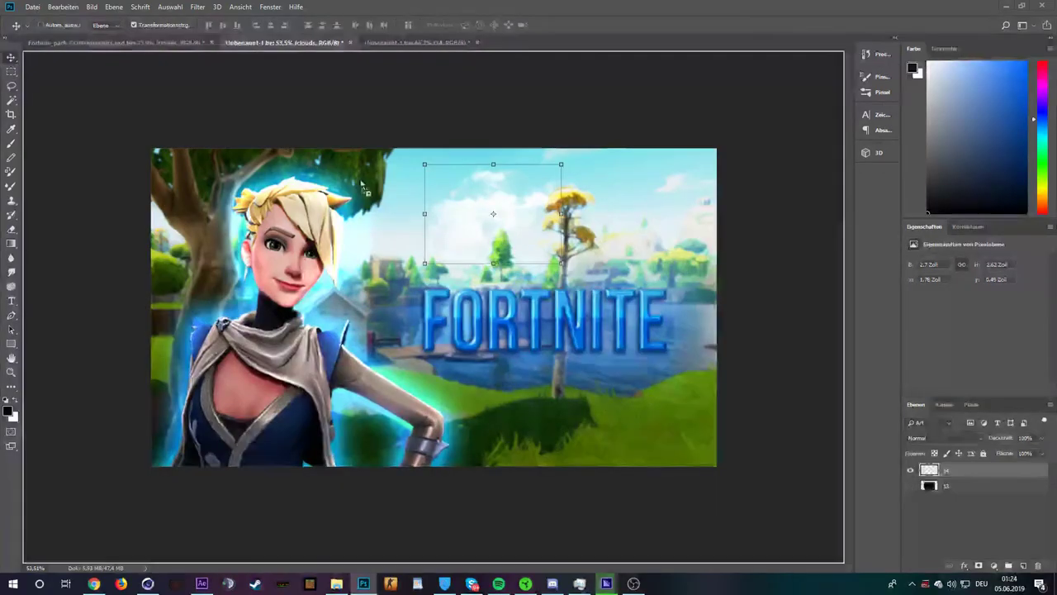
{"action": "scroll", "coordinate": [446, 267], "scroll_direction": "down", "scroll_amount": 2}
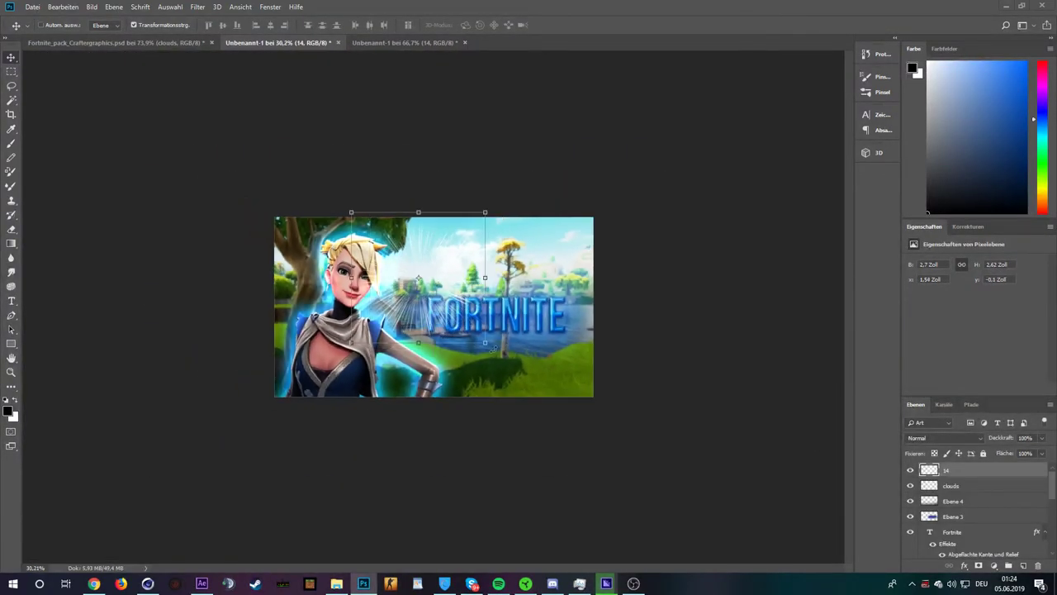
Enlarge the rays to cover the canvas, centred up-left toward the character
{"action": "key", "text": "ctrl+t"}
{"action": "left_click_drag", "start_coordinate": [487, 343], "coordinate": [620, 494]}
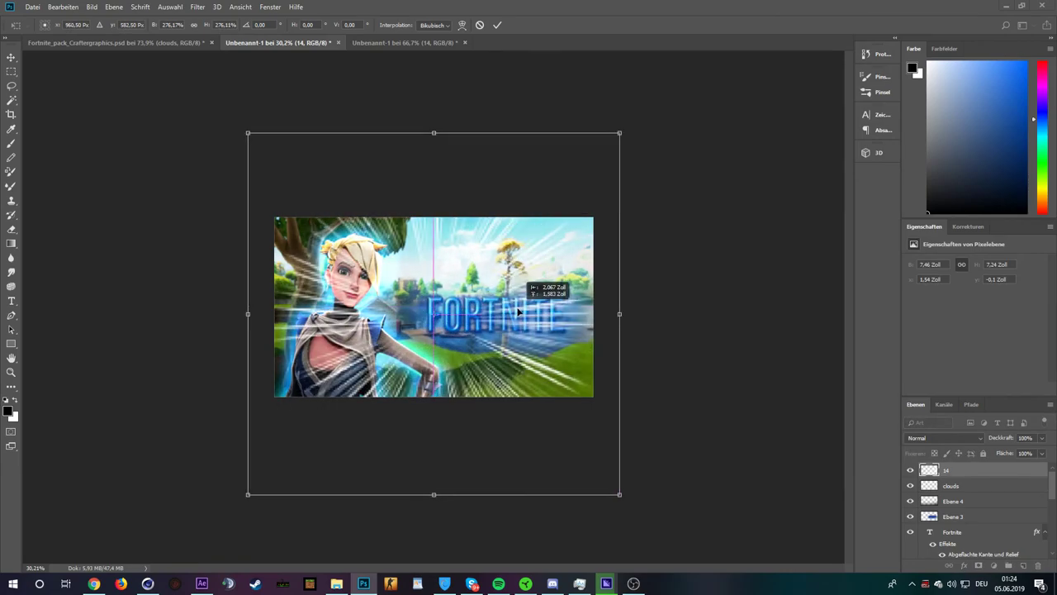
{"action": "key", "text": "Return"}
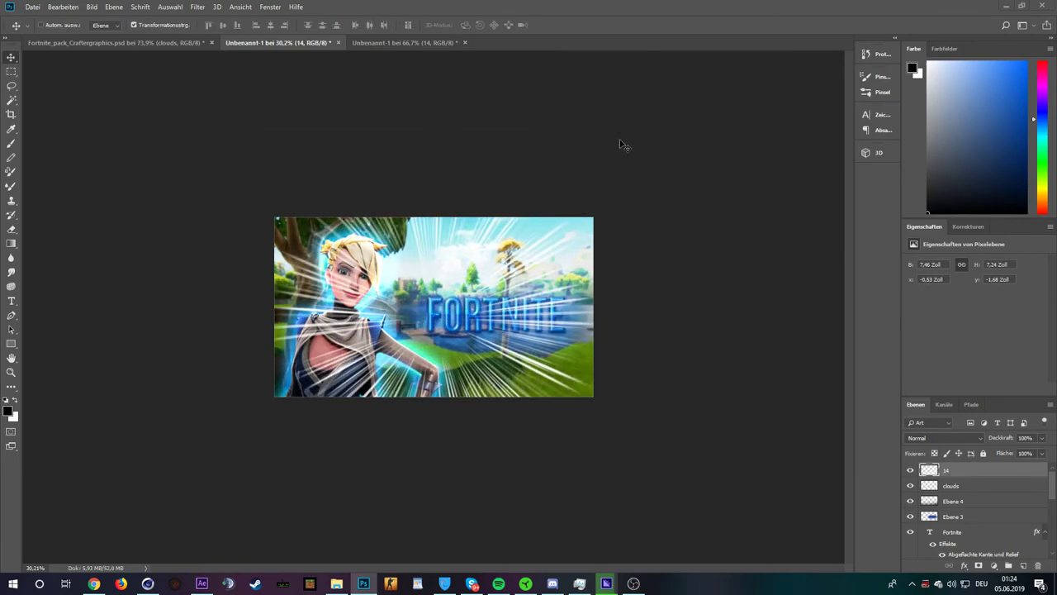
{"action": "left_click_drag", "start_coordinate": [621, 131], "coordinate": [746, 12]}
{"action": "left_click_drag", "start_coordinate": [622, 165], "coordinate": [470, 226]}
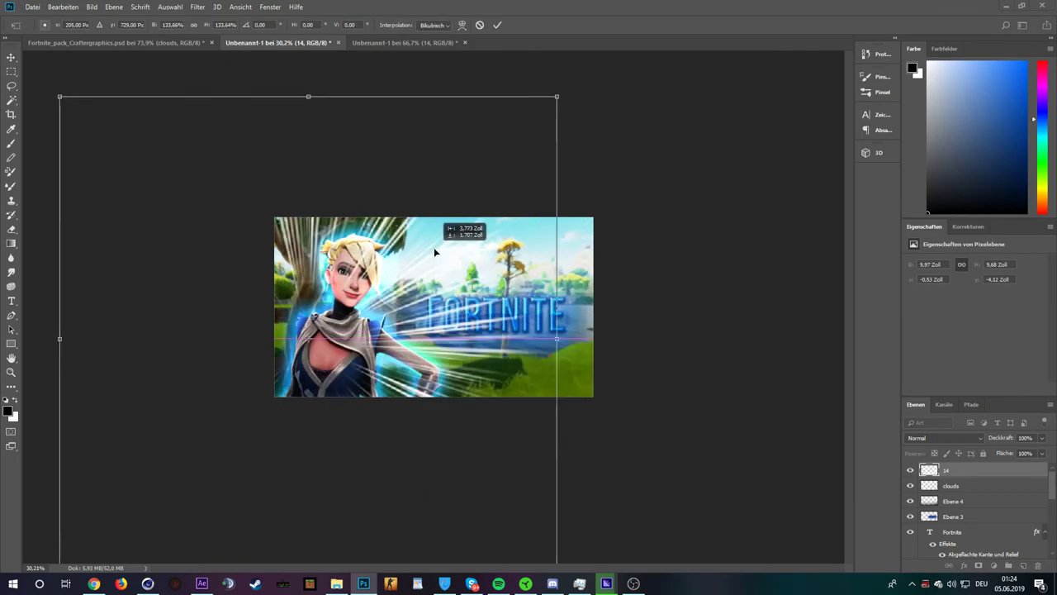
{"action": "key", "text": "Return"}
{"action": "scroll", "coordinate": [430, 301], "scroll_direction": "up", "scroll_amount": 3}
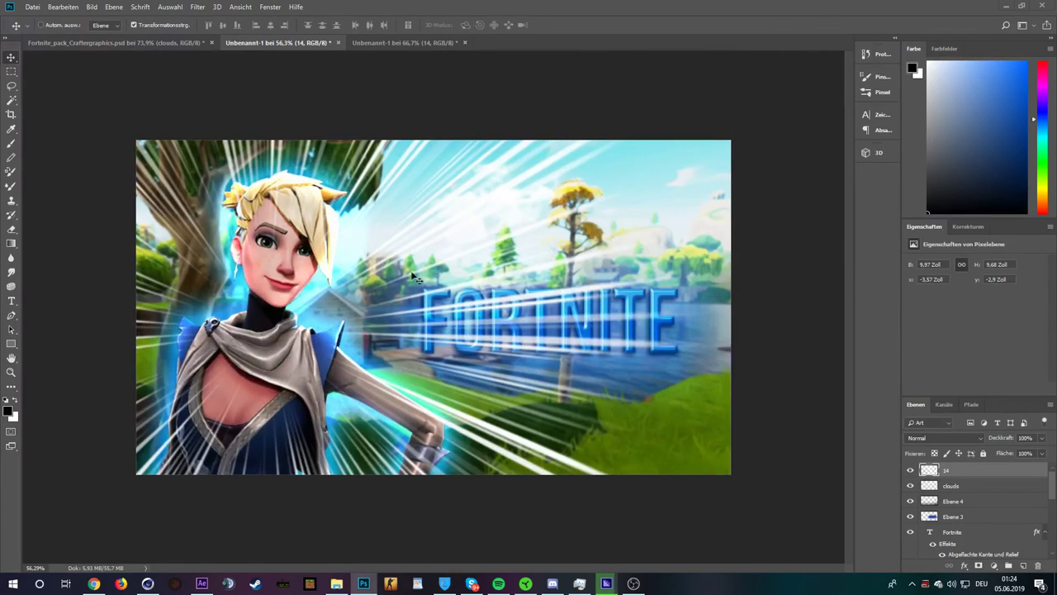
{"action": "scroll", "coordinate": [415, 273], "scroll_direction": "down", "scroll_amount": 2}
Return to the rays document and hide its layer 14
{"action": "left_click", "coordinate": [11, 228]}
{"action": "scroll", "coordinate": [781, 315], "scroll_direction": "down", "scroll_amount": 2}
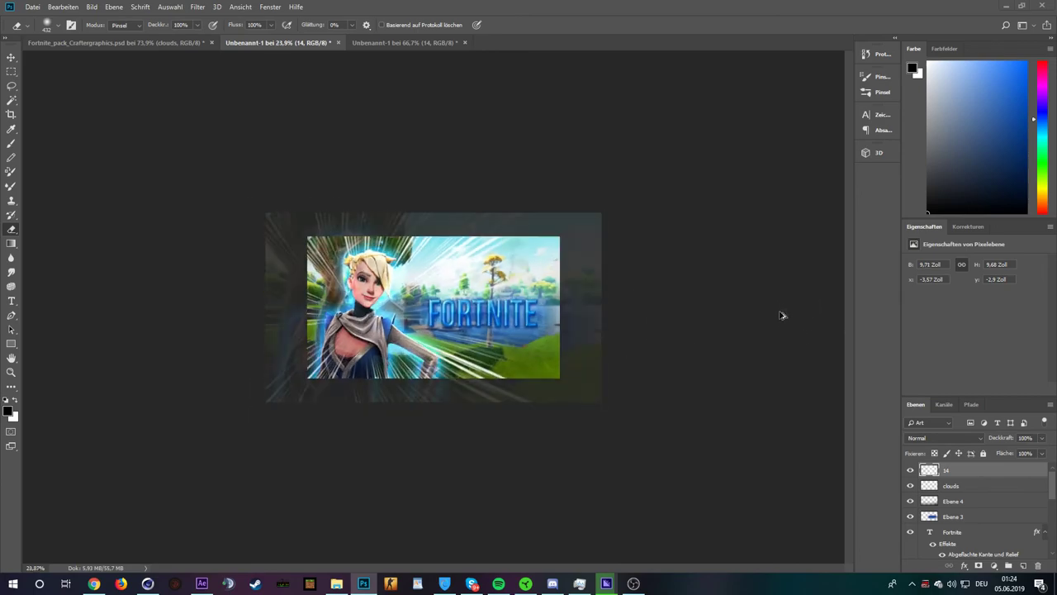
{"action": "scroll", "coordinate": [683, 289], "scroll_direction": "up", "scroll_amount": 1}
{"action": "left_click", "coordinate": [11, 57]}
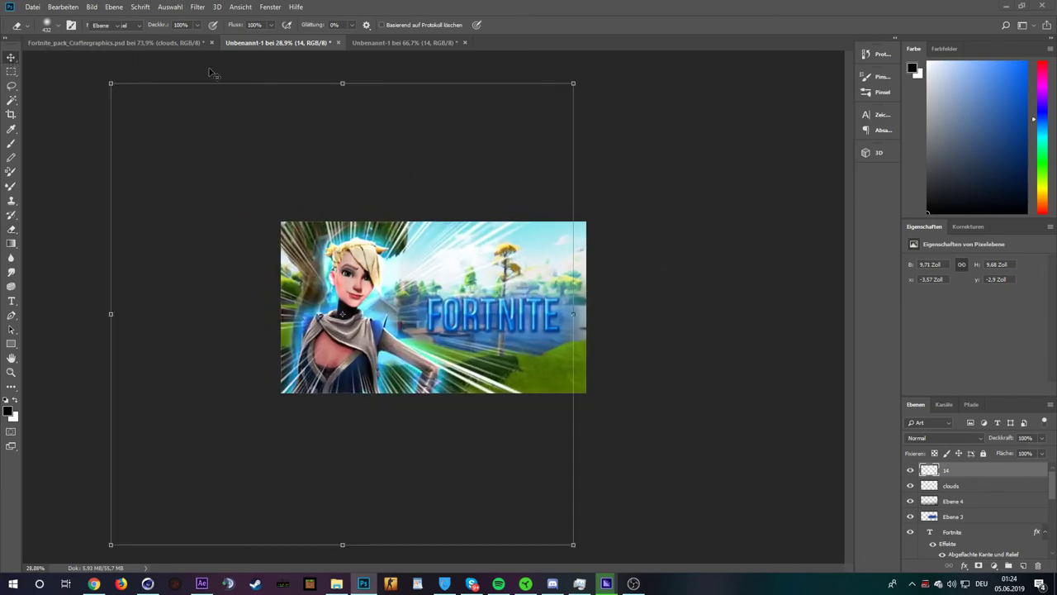
{"action": "left_click", "coordinate": [401, 43]}
{"action": "left_click", "coordinate": [910, 470]}
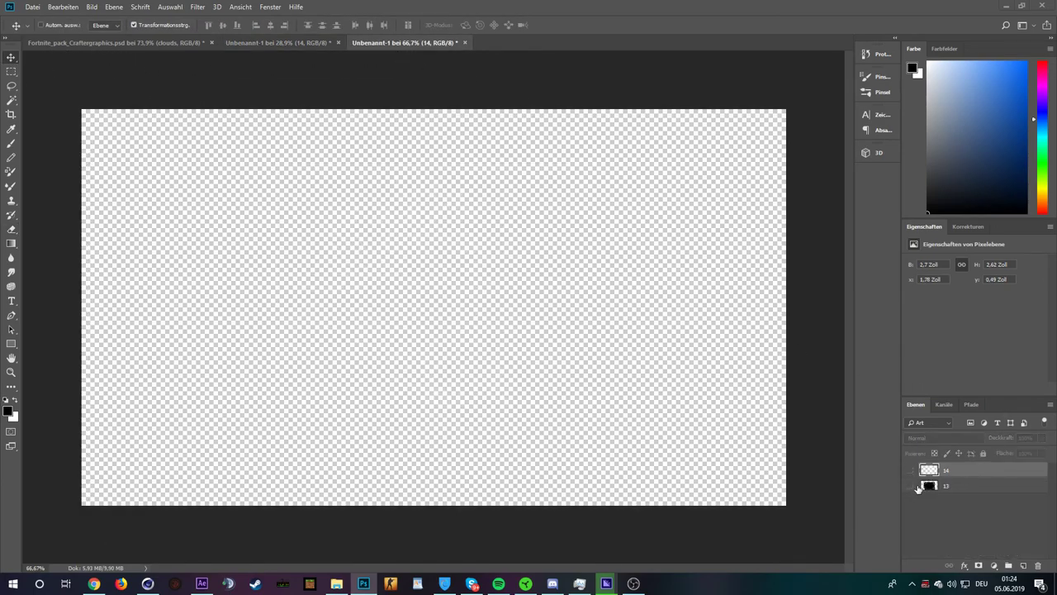
Drag rays layer 13 into the thumbnail, enlarged and centred over the canvas
{"action": "left_click", "coordinate": [911, 485]}
{"action": "left_click_drag", "start_coordinate": [314, 280], "coordinate": [313, 43]}
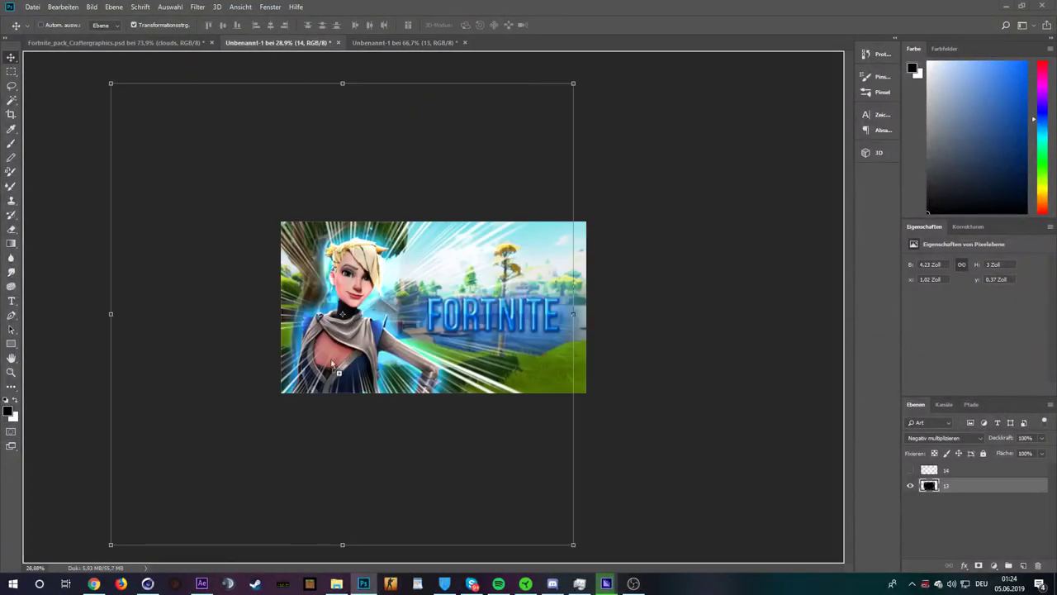
{"action": "left_click_drag", "start_coordinate": [314, 43], "coordinate": [444, 283]}
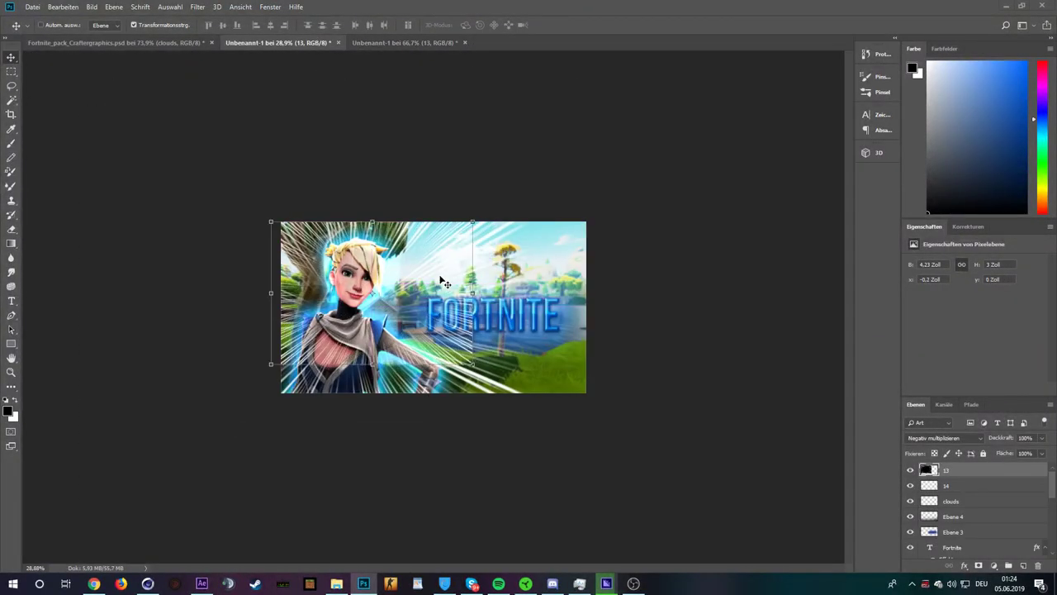
{"action": "left_click_drag", "start_coordinate": [473, 364], "coordinate": [585, 444]}
{"action": "left_click_drag", "start_coordinate": [567, 393], "coordinate": [578, 377]}
{"action": "key", "text": "Return"}
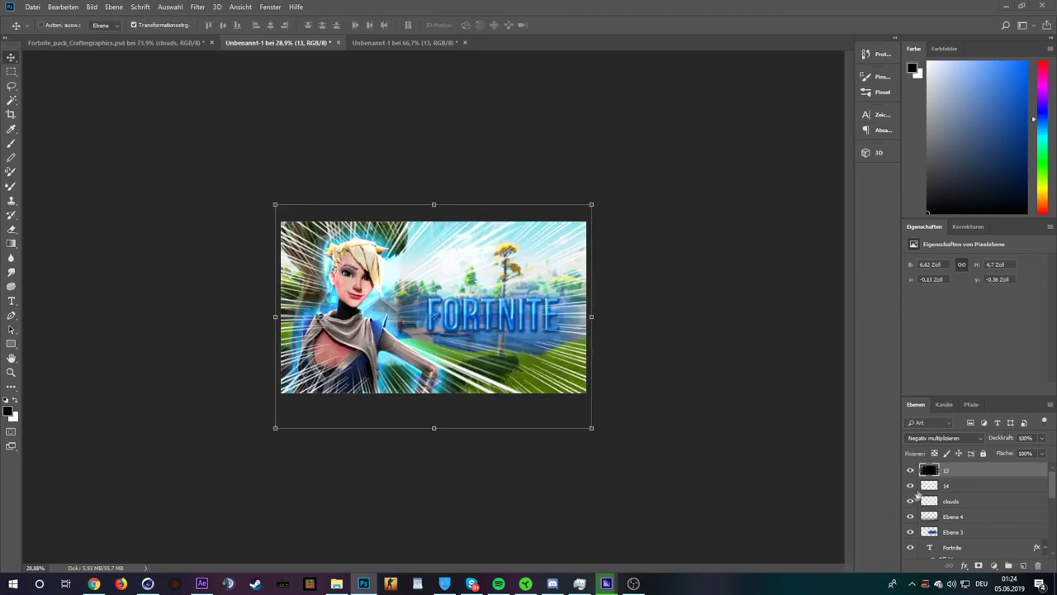
Compare the look with layer 13 toggled, then hide the layer 14 rays
{"action": "left_click", "coordinate": [915, 489]}
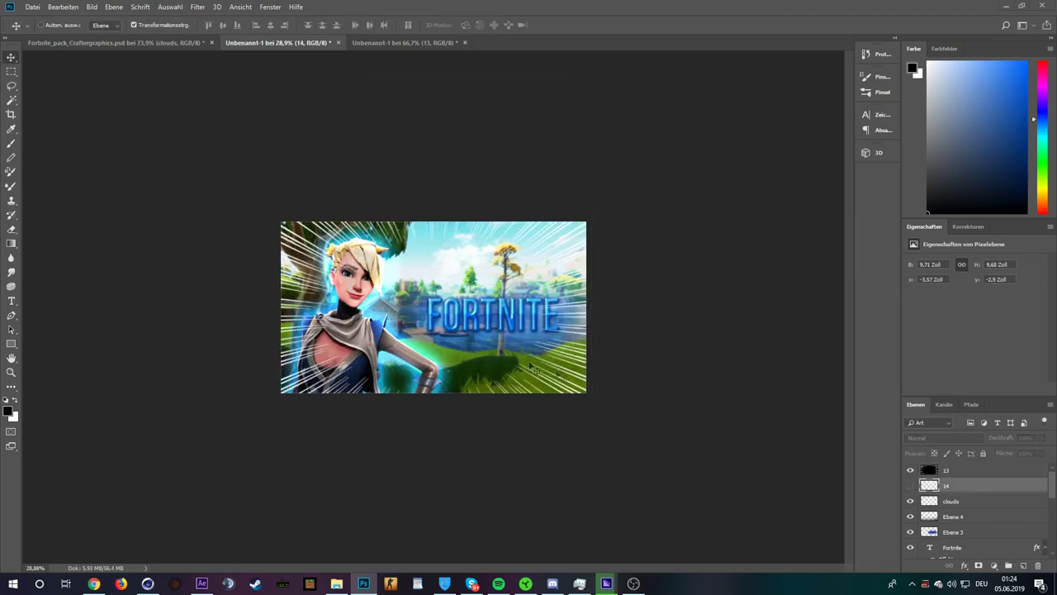
{"action": "key", "text": "ctrl+0"}
{"action": "left_click", "coordinate": [910, 470]}
{"action": "scroll", "coordinate": [508, 362], "scroll_direction": "down", "scroll_amount": 2}
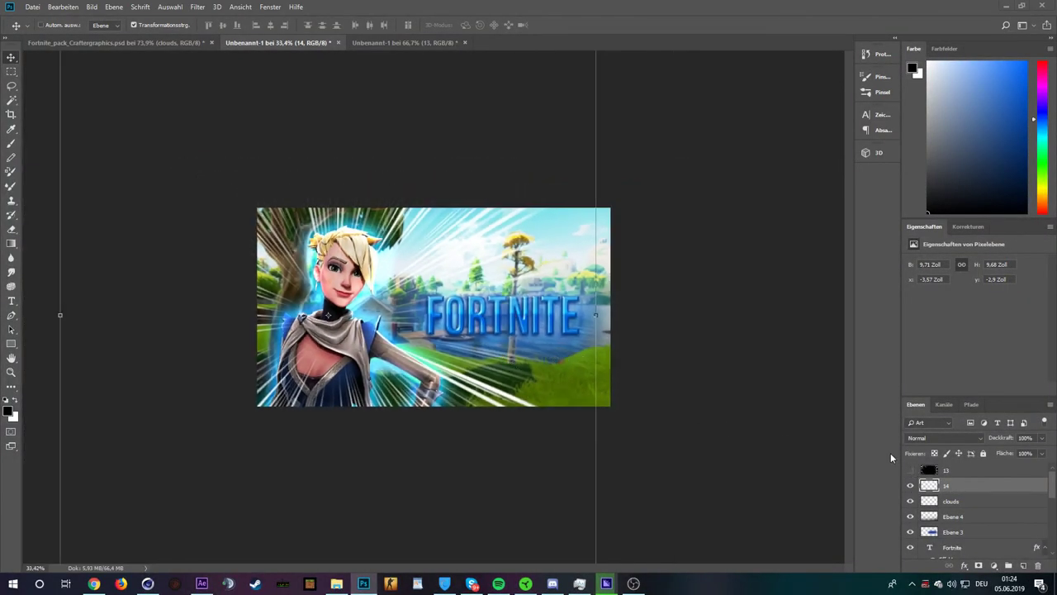
{"action": "left_click", "coordinate": [910, 470]}
{"action": "scroll", "coordinate": [552, 372], "scroll_direction": "down", "scroll_amount": 1}
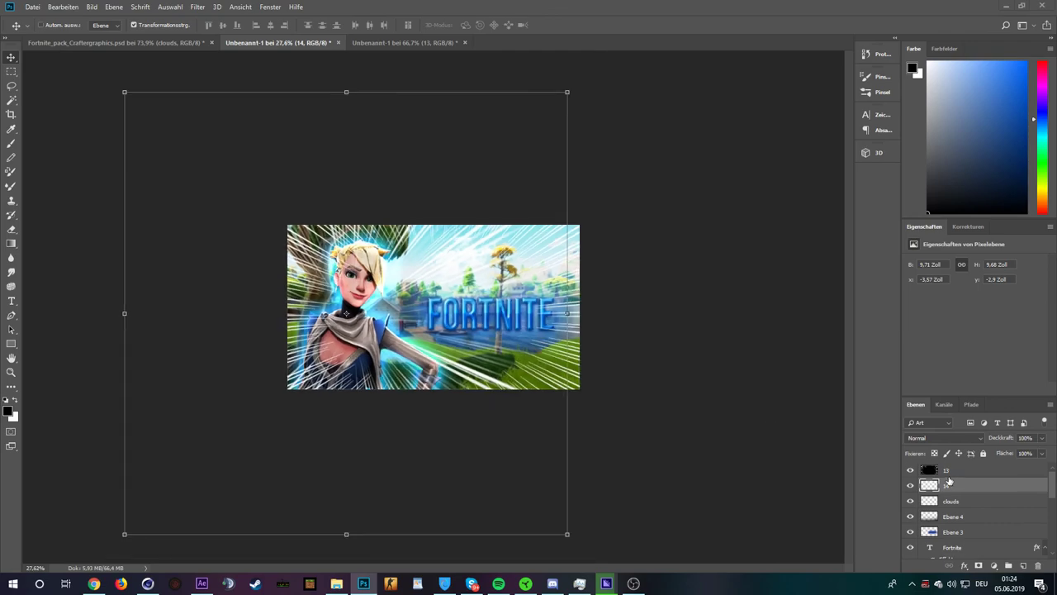
{"action": "scroll", "coordinate": [452, 345], "scroll_direction": "up", "scroll_amount": 1}
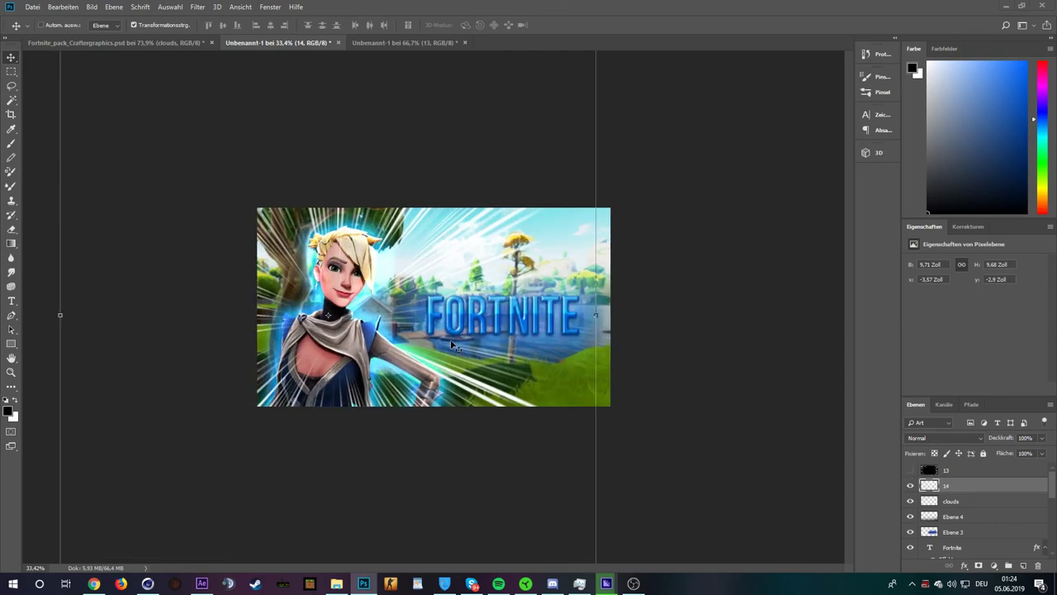
{"action": "left_click", "coordinate": [910, 485]}
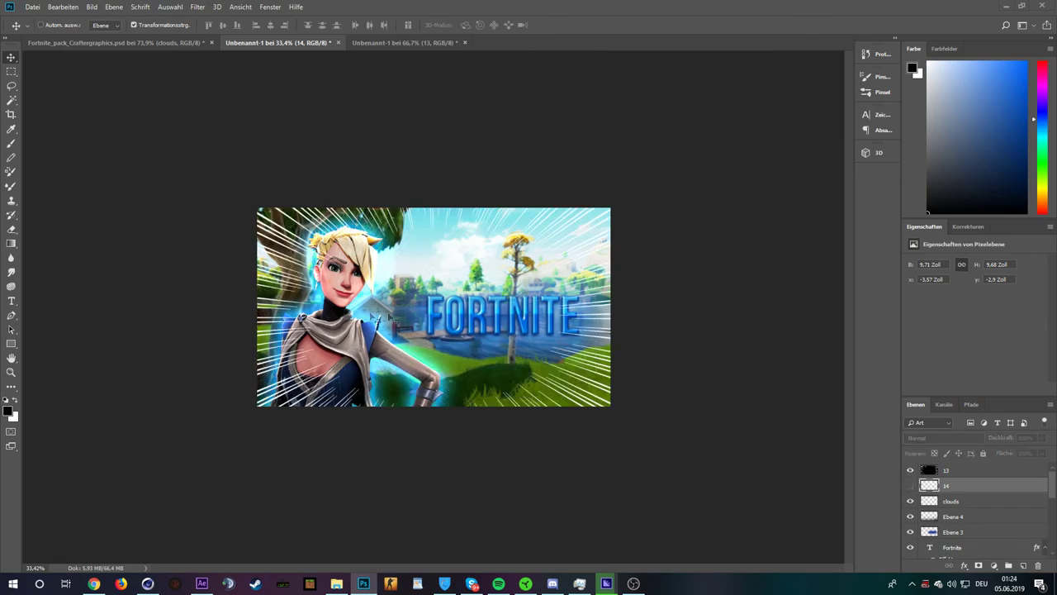
{"action": "left_click", "coordinate": [980, 472]}
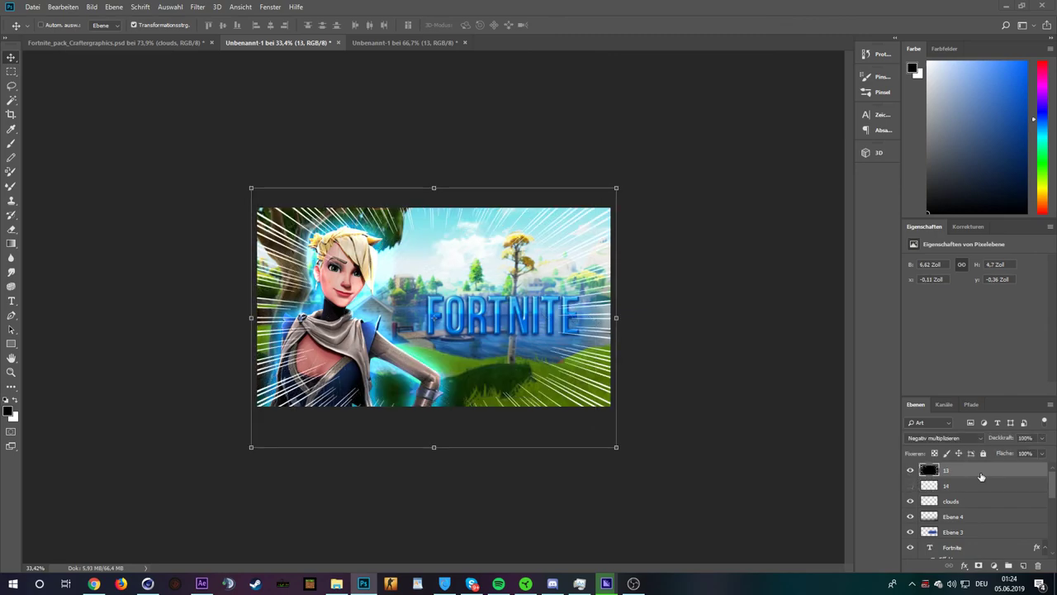